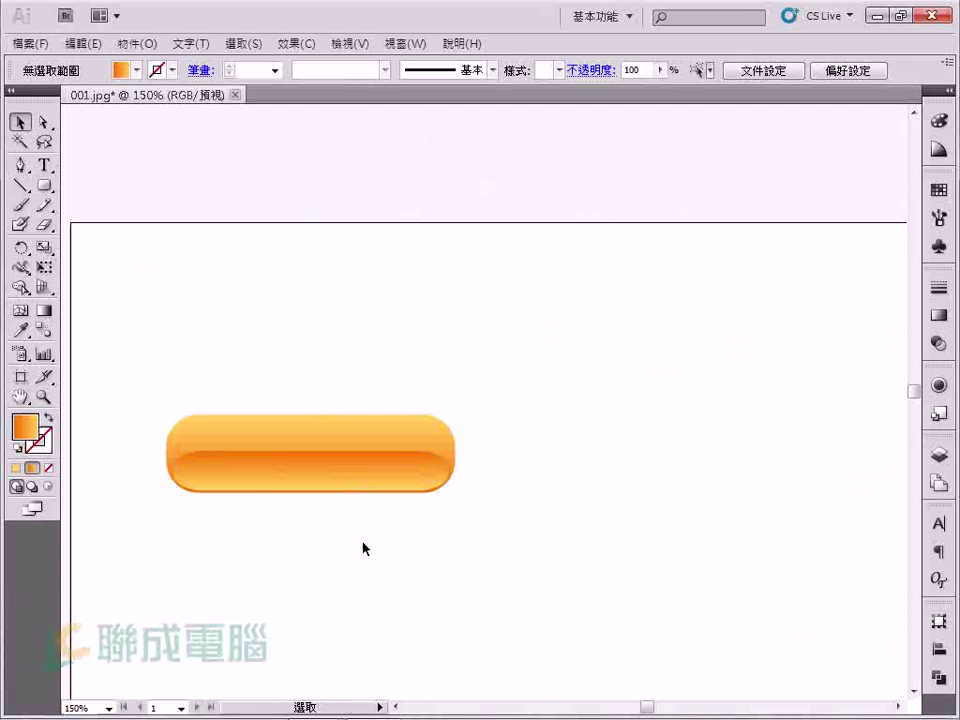
Draw a rounded rectangle across the upper half of the orange pill button
{"action": "left_click", "coordinate": [362, 543]}
{"action": "left_click_drag", "start_coordinate": [339, 565], "coordinate": [462, 518]}
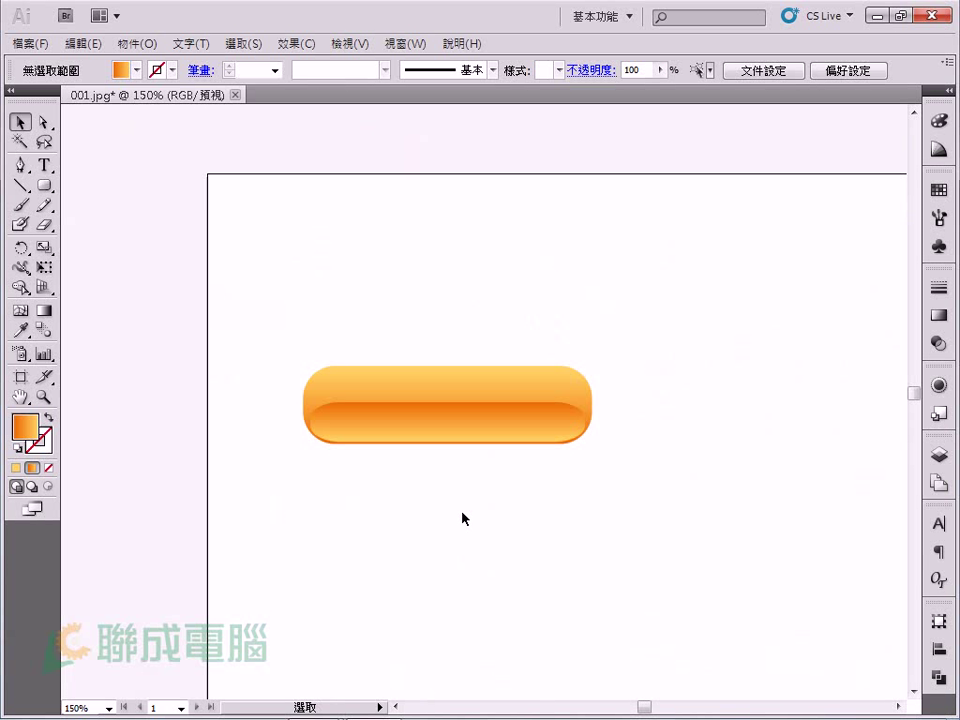
{"action": "left_click", "coordinate": [381, 302]}
{"action": "left_click", "coordinate": [40, 186]}
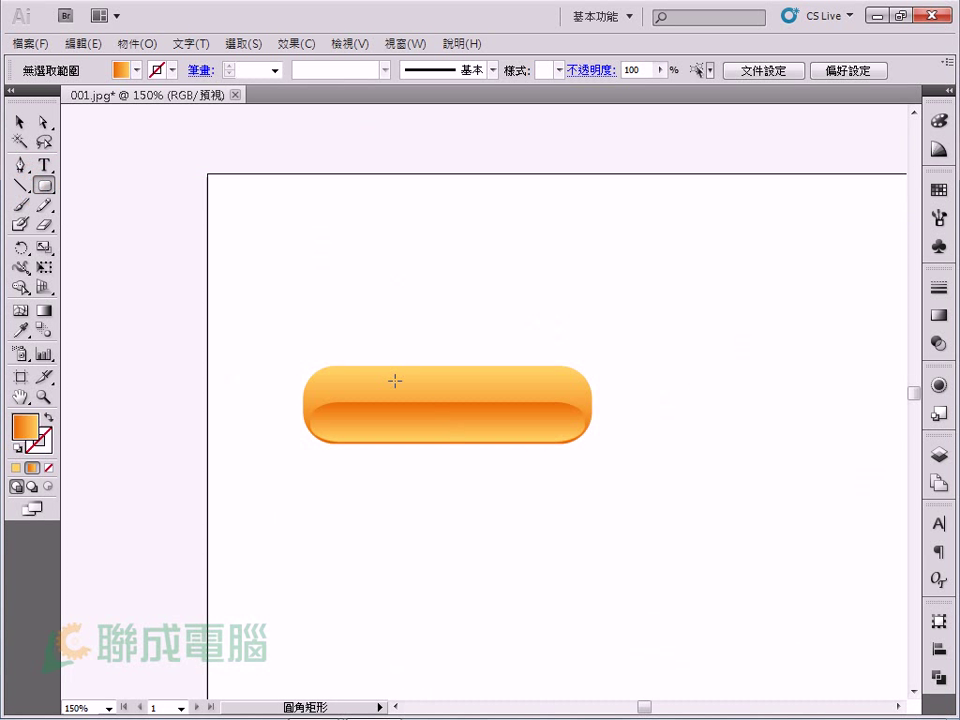
{"action": "mouse_move", "coordinate": [330, 373]}
{"action": "left_mouse_down"}
{"action": "mouse_move", "coordinate": [467, 392]}
{"action": "mouse_move", "coordinate": [786, 397]}
{"action": "left_mouse_up"}
Resize the rounded rectangle's edges so it sits just inside the button
{"action": "left_click", "coordinate": [20, 121]}
{"action": "left_click_drag", "start_coordinate": [189, 366], "coordinate": [181, 366]}
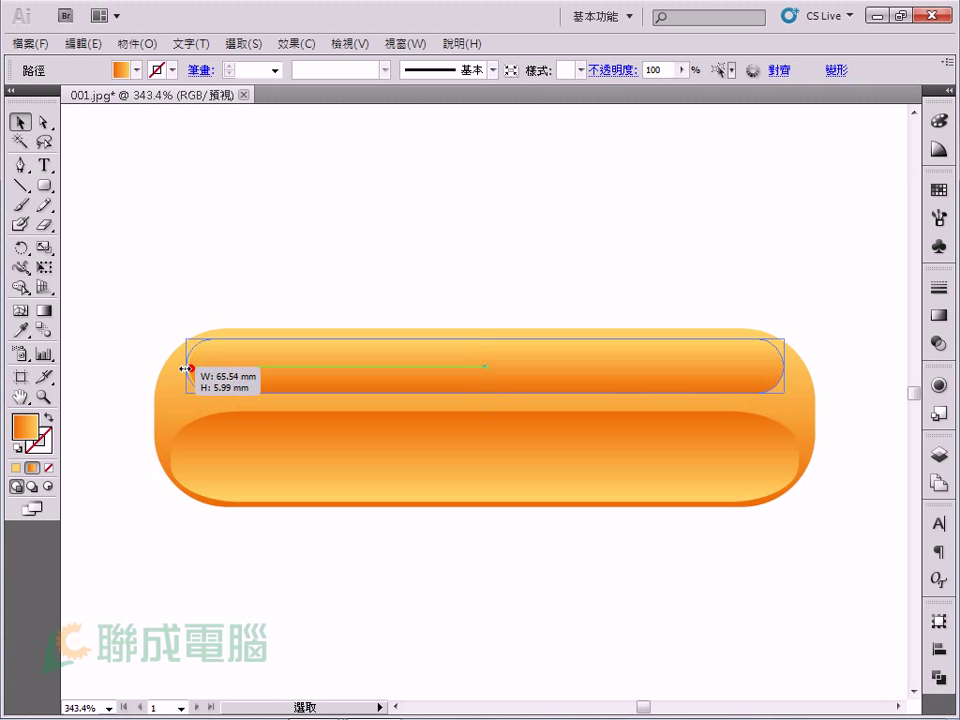
{"action": "left_click_drag", "start_coordinate": [783, 366], "coordinate": [789, 366]}
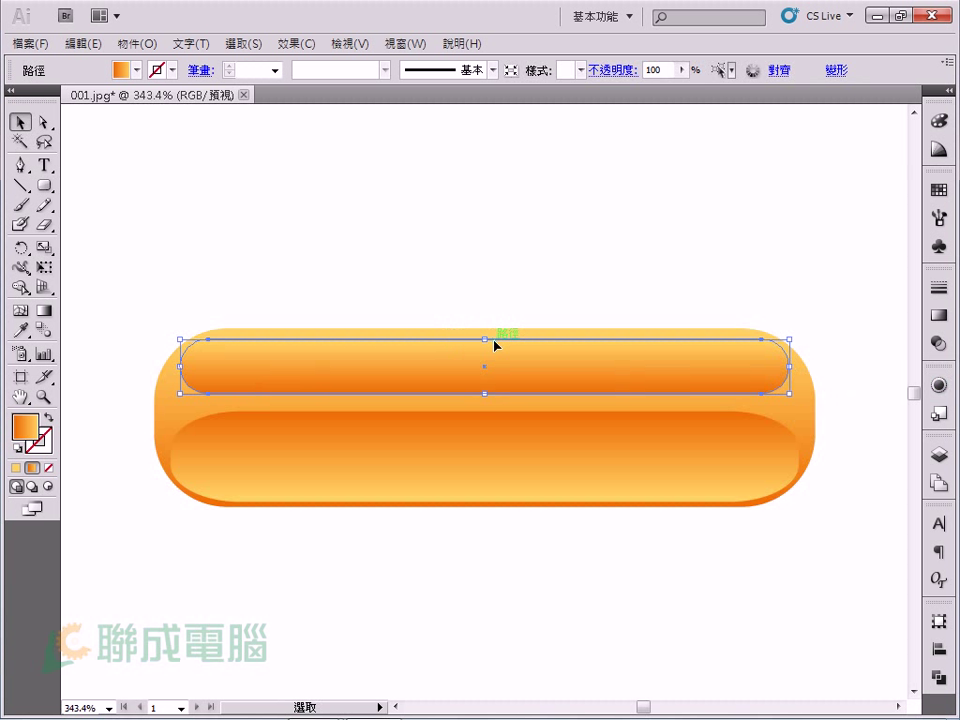
{"action": "left_click_drag", "start_coordinate": [485, 340], "coordinate": [489, 333]}
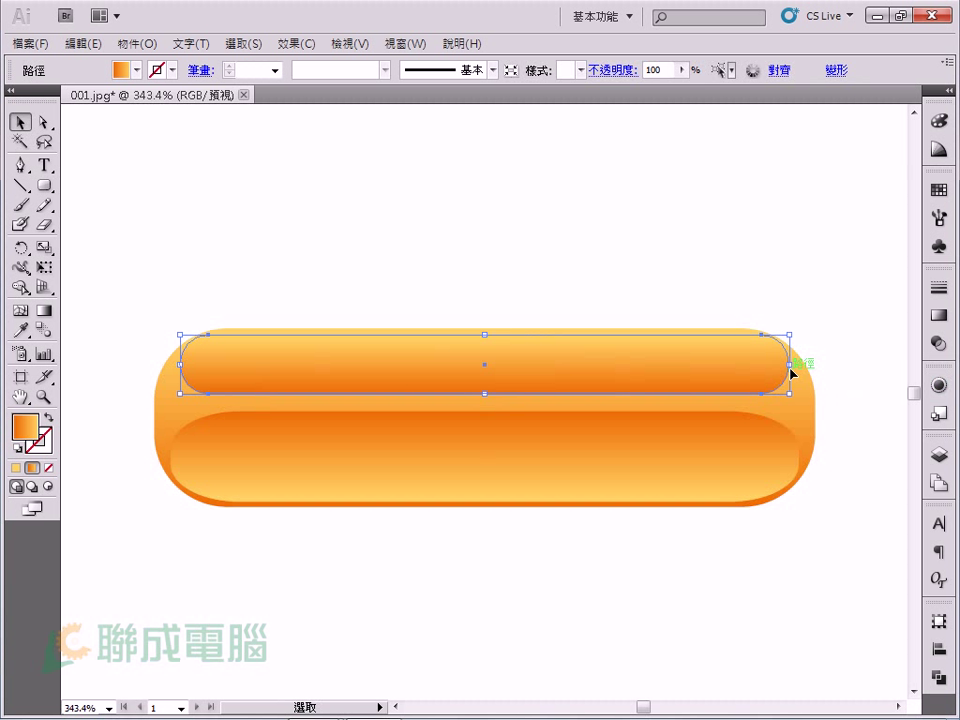
{"action": "left_click_drag", "start_coordinate": [792, 364], "coordinate": [779, 364]}
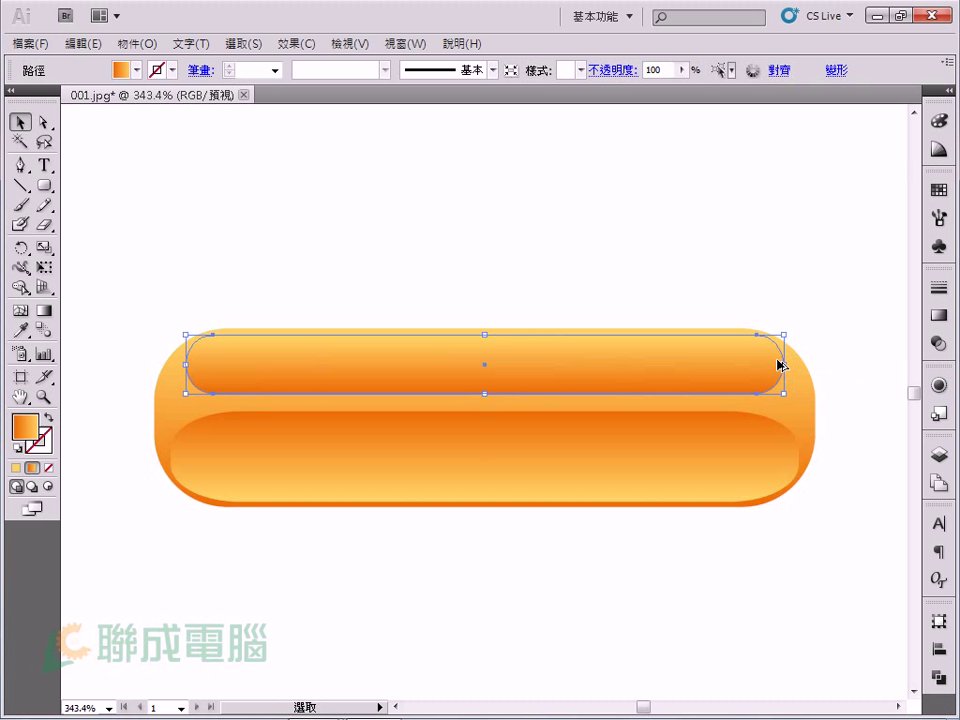
Set both gradient stops of the highlight shape to white
{"action": "left_click", "coordinate": [940, 317]}
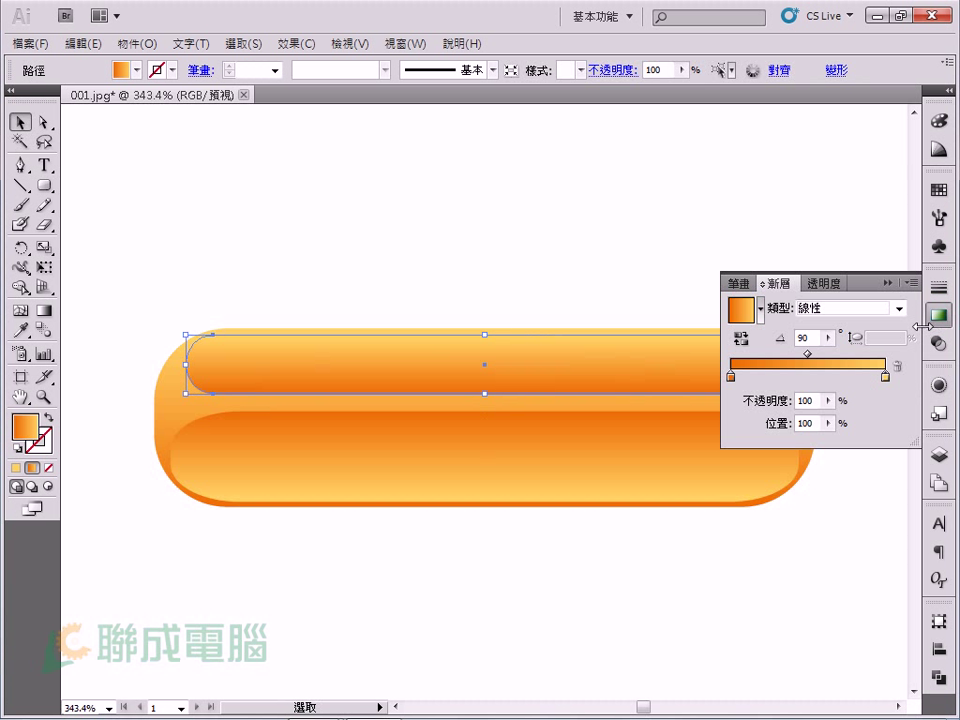
{"action": "double_click", "coordinate": [885, 377]}
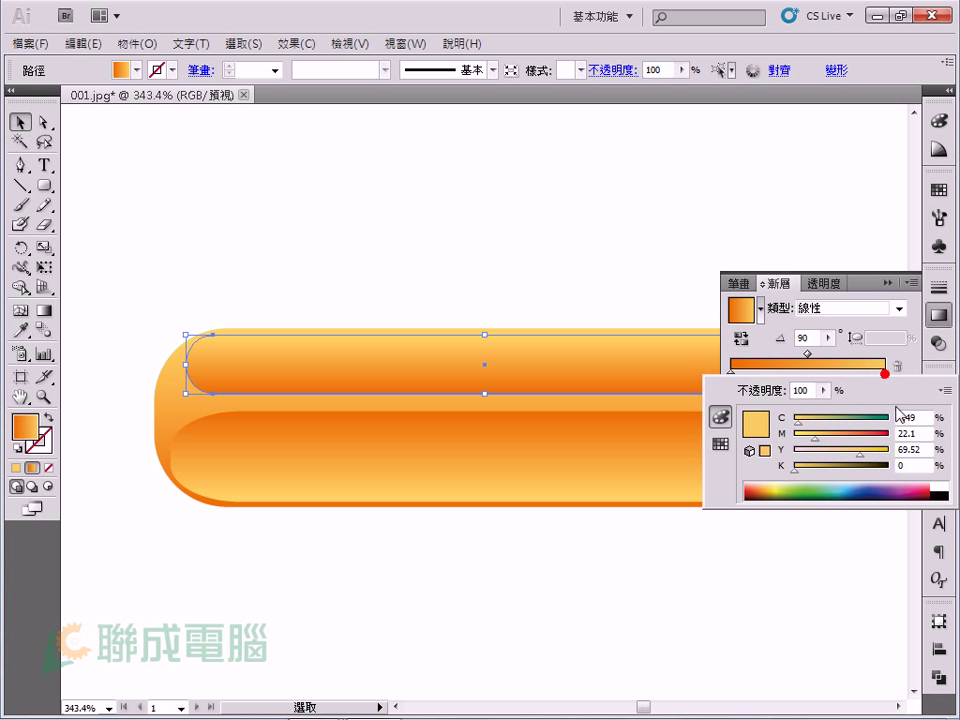
{"action": "left_click", "coordinate": [940, 484]}
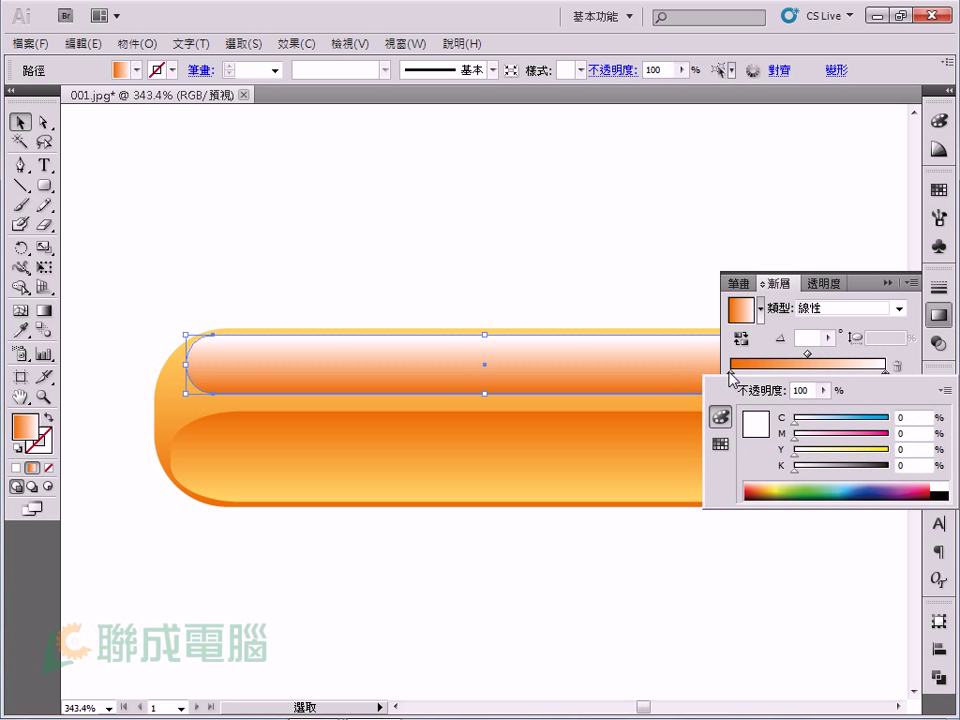
{"action": "left_click", "coordinate": [727, 372]}
{"action": "double_click", "coordinate": [727, 372]}
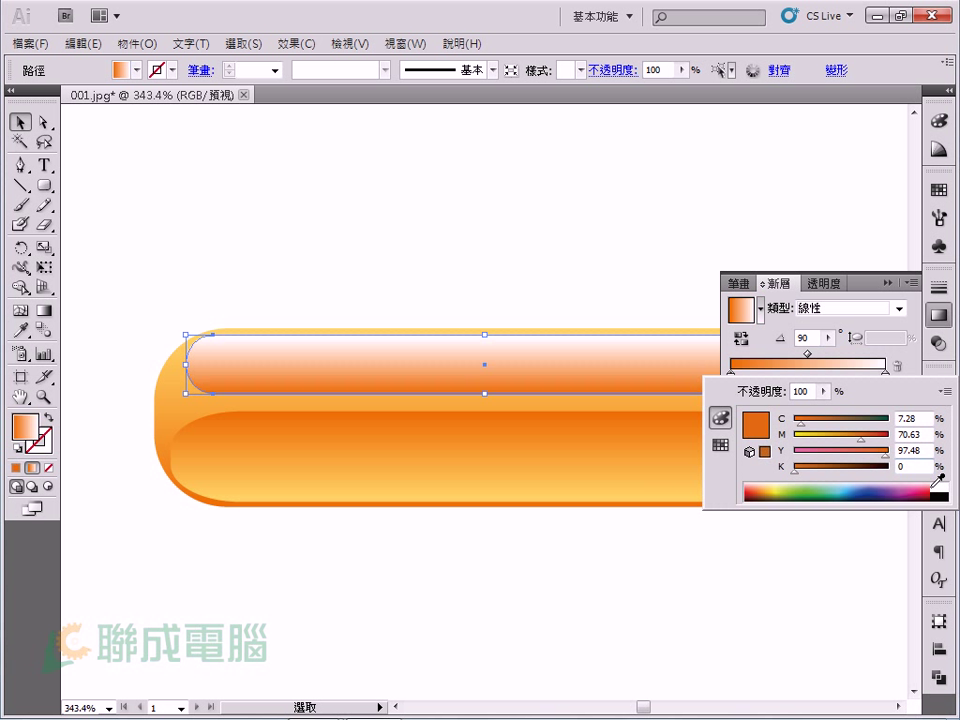
{"action": "left_click", "coordinate": [940, 486]}
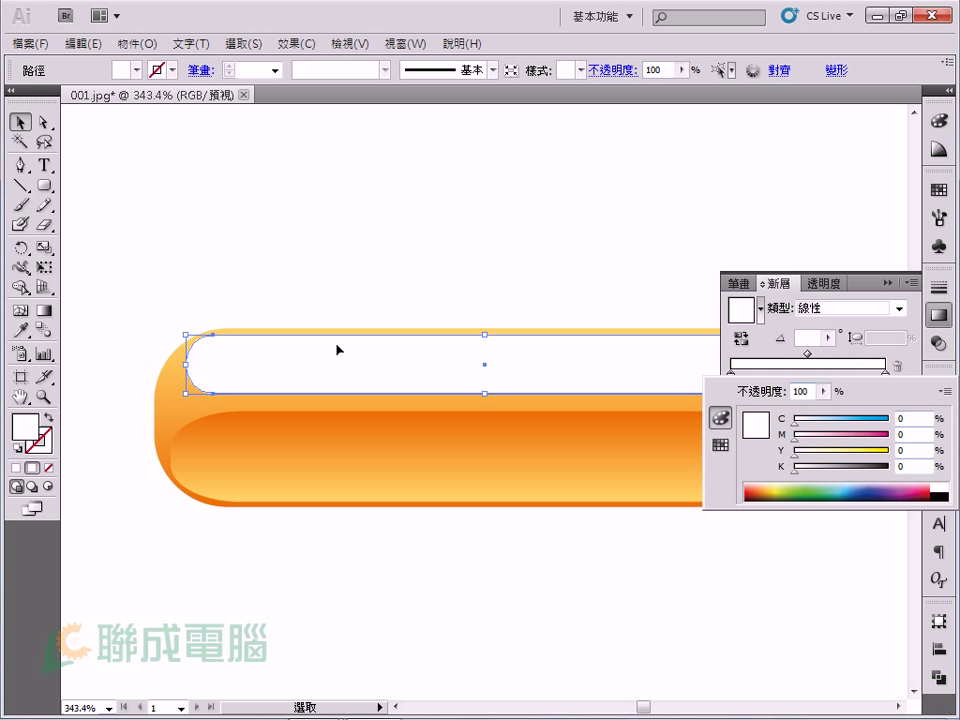
Make one stop 0% opacity and reverse the gradient so white sits on top
{"action": "left_click", "coordinate": [886, 376]}
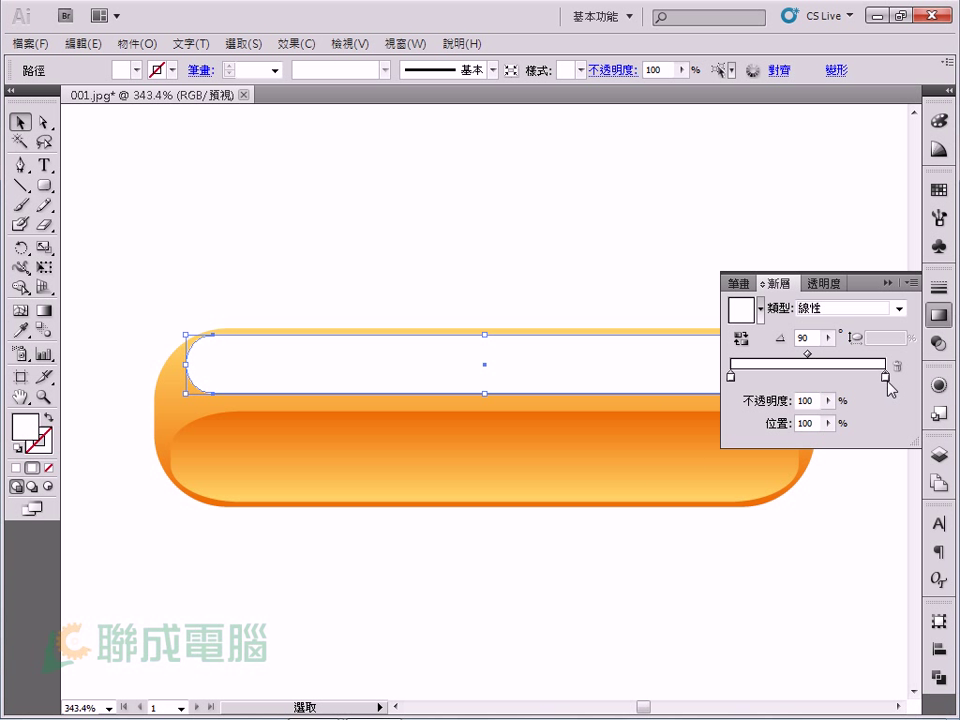
{"action": "mouse_move", "coordinate": [827, 400]}
{"action": "left_mouse_down"}
{"action": "mouse_move", "coordinate": [823, 426]}
{"action": "mouse_move", "coordinate": [288, 390]}
{"action": "left_mouse_up"}
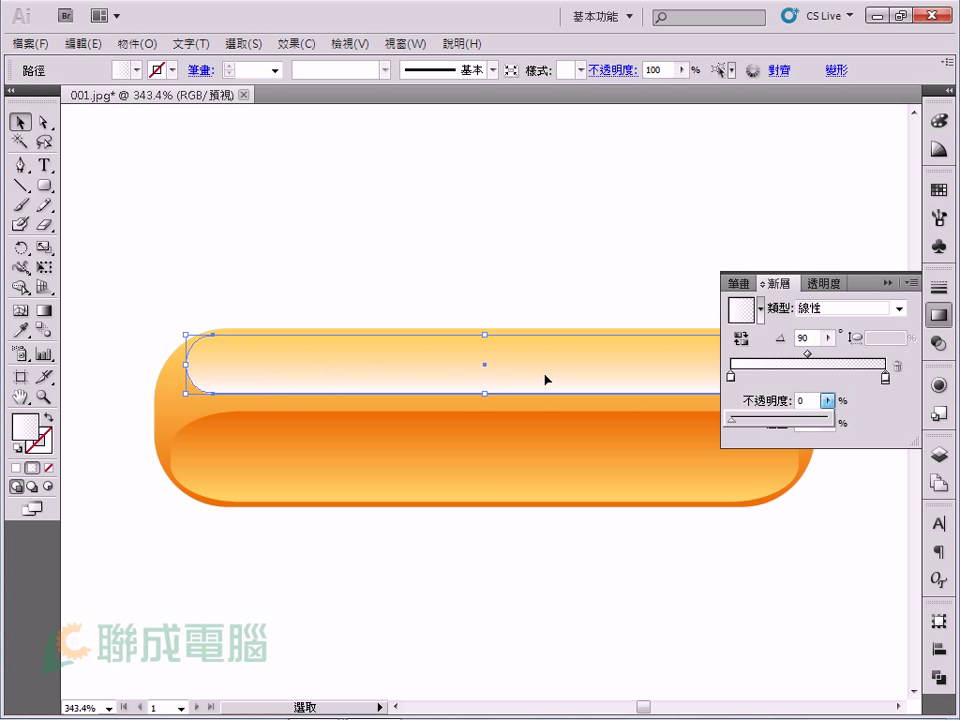
{"action": "left_click", "coordinate": [740, 344]}
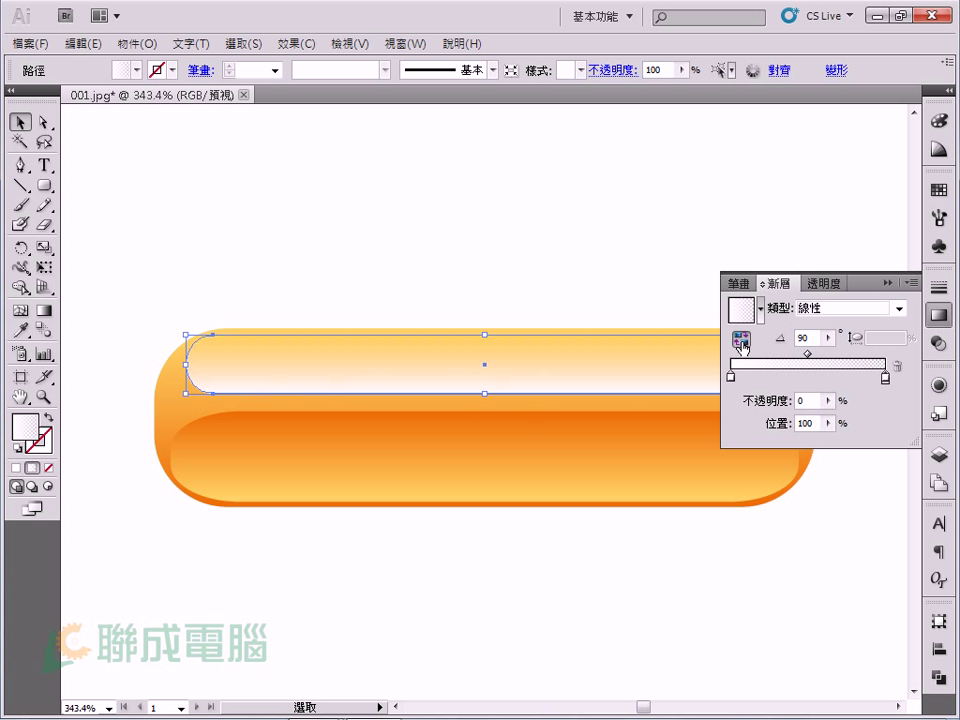
{"action": "left_click", "coordinate": [740, 344]}
{"action": "left_click", "coordinate": [225, 236]}
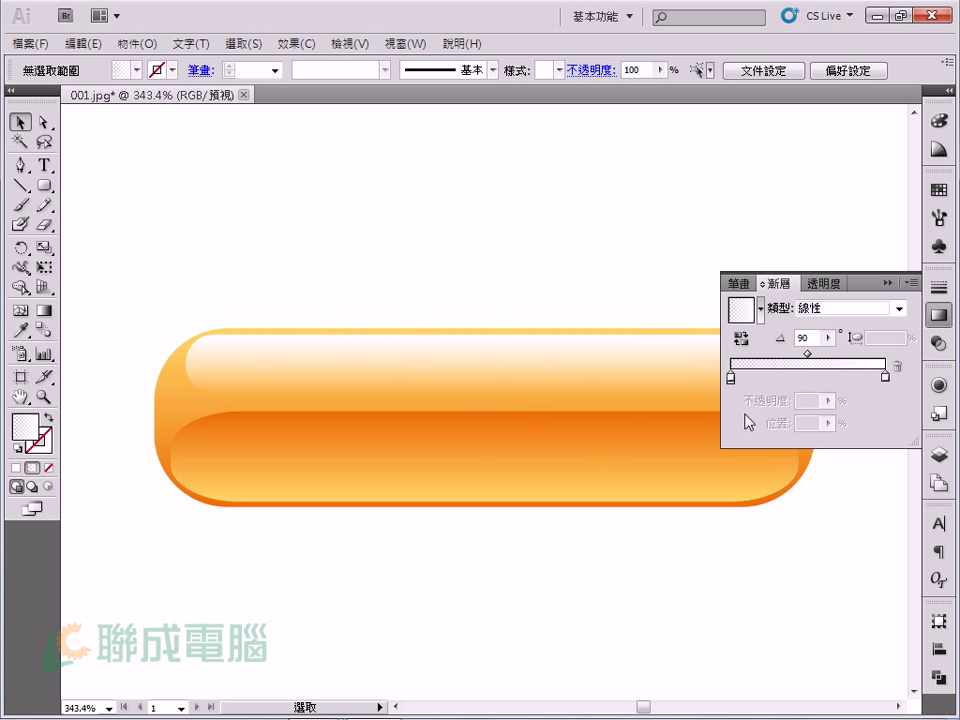
Shift the gradient midpoint right to about 69% to extend the white area
{"action": "left_click", "coordinate": [699, 377]}
{"action": "left_click_drag", "start_coordinate": [808, 353], "coordinate": [837, 353]}
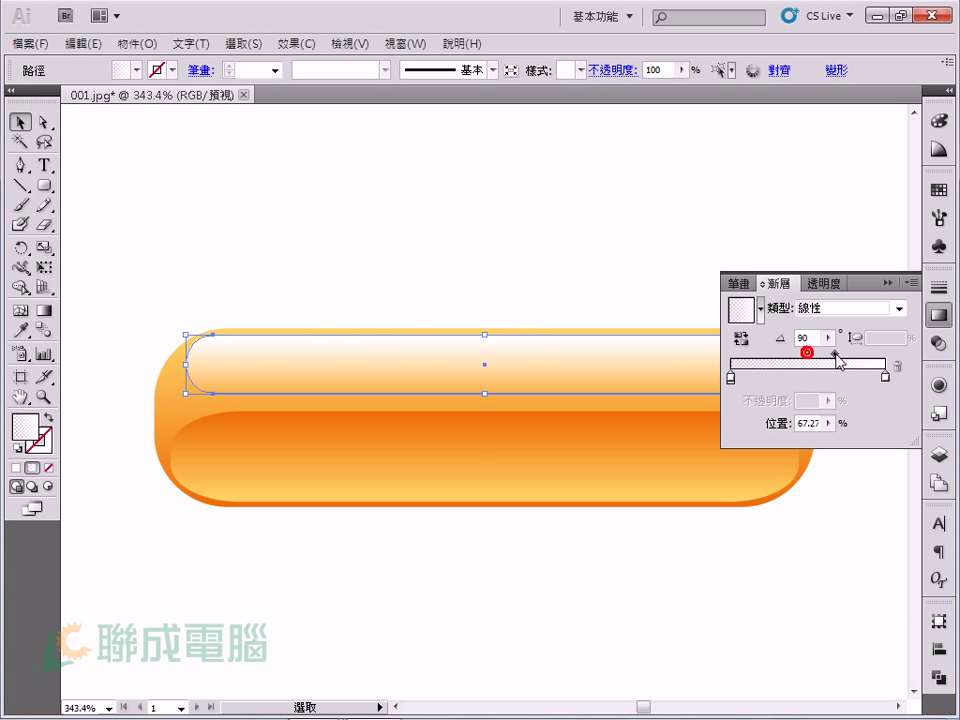
{"action": "left_click", "coordinate": [555, 234]}
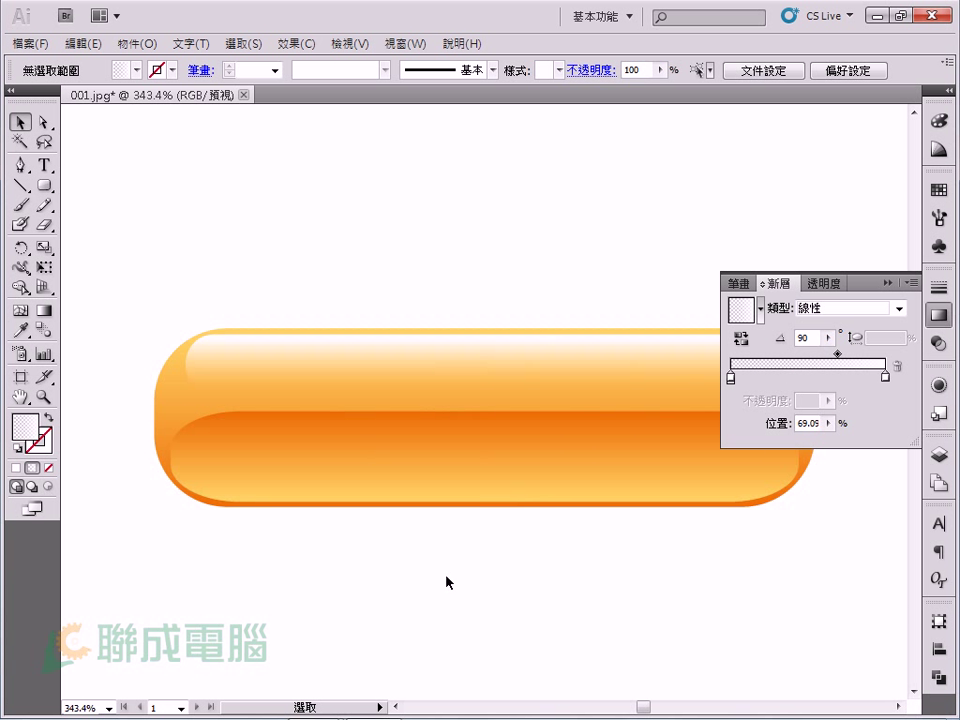
{"action": "left_click", "coordinate": [885, 282]}
{"action": "left_click", "coordinate": [659, 239]}
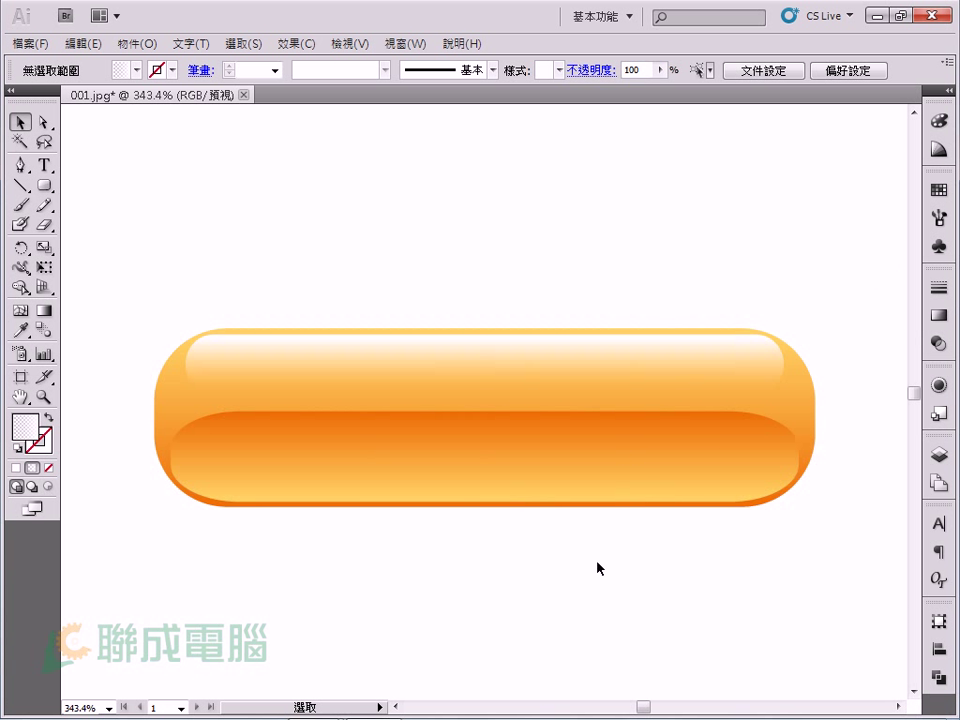
Zoom out to 150% and select the button's top highlight
{"action": "left_click", "coordinate": [573, 370]}
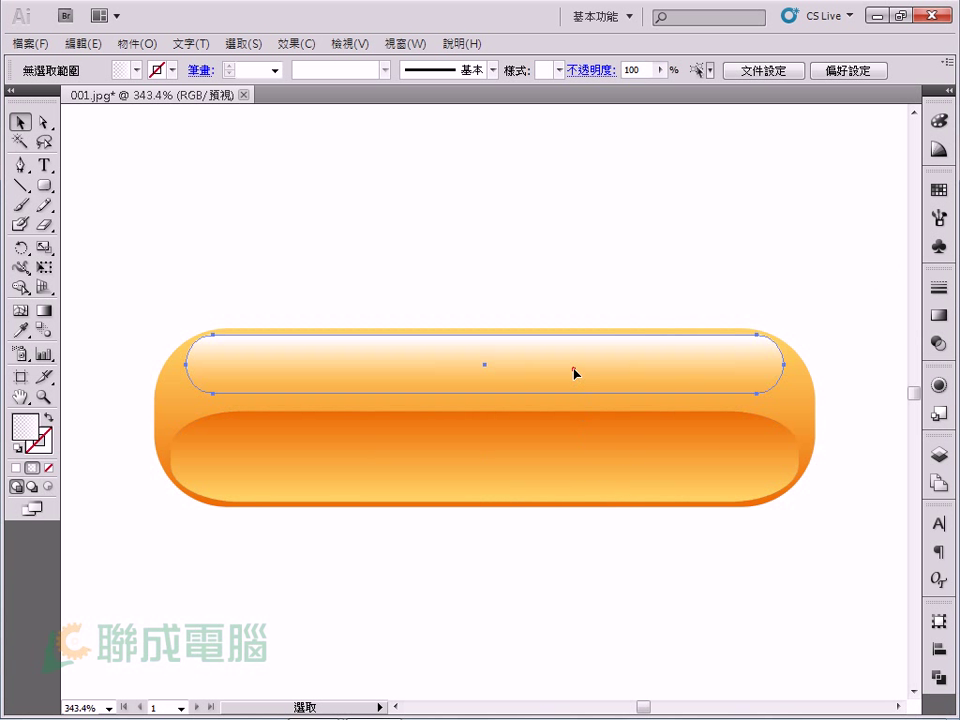
{"action": "left_click", "coordinate": [755, 246]}
{"action": "key", "text": "ctrl+minus"}
{"action": "key", "text": "ctrl+minus"}
{"action": "key", "text": "ctrl+minus"}
{"action": "left_click", "coordinate": [756, 244]}
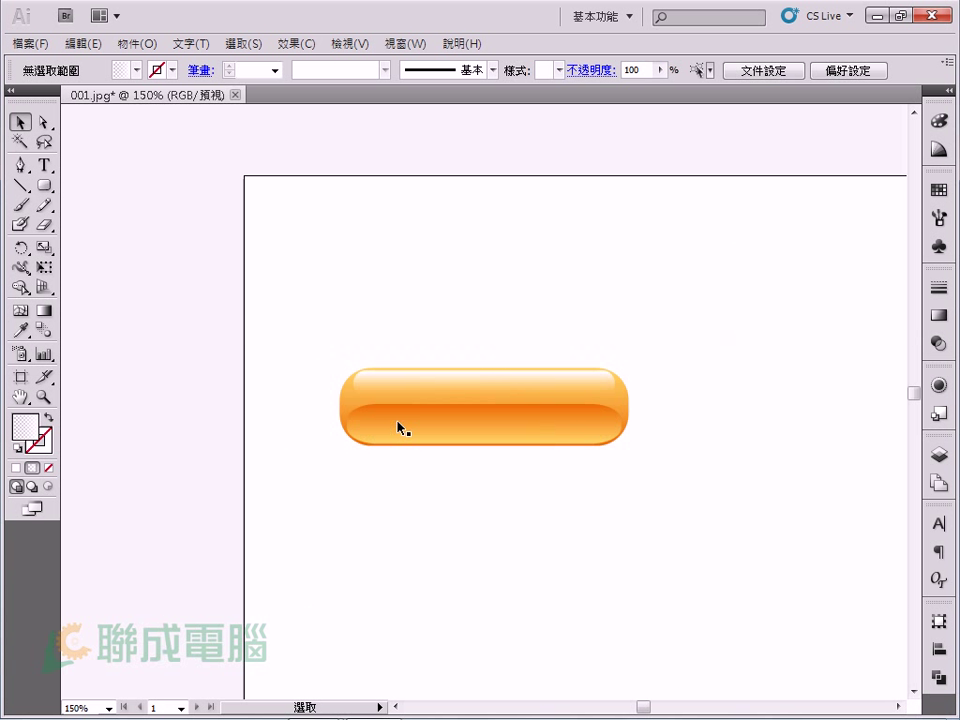
{"action": "left_click", "coordinate": [608, 572]}
{"action": "left_click", "coordinate": [550, 522]}
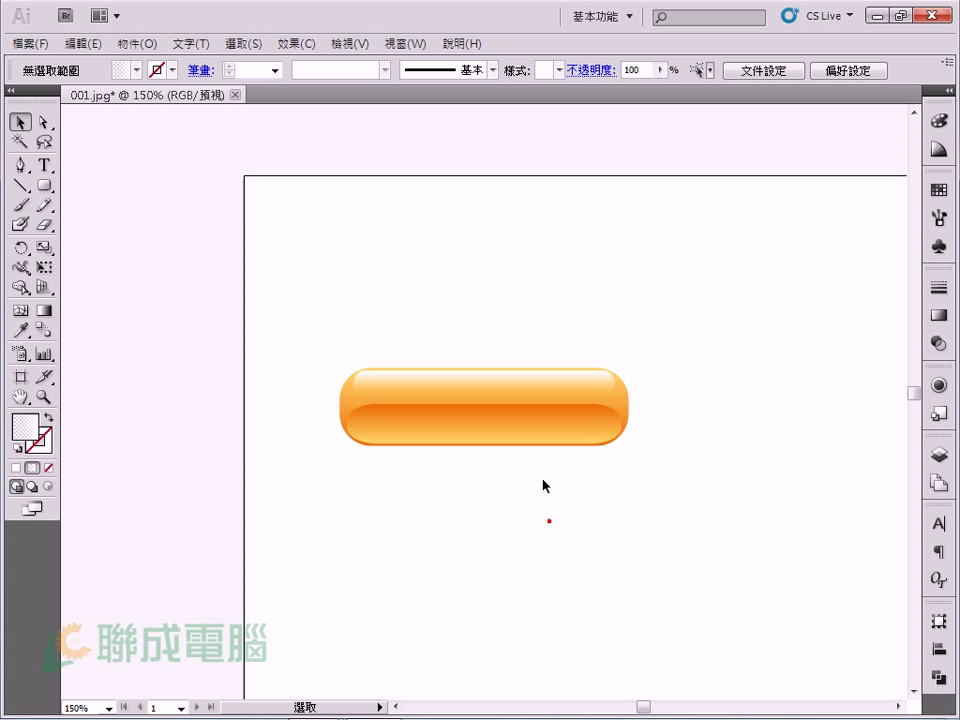
{"action": "left_click", "coordinate": [517, 382]}
Lower the highlight's opacity to 82% from the Control bar
{"action": "left_click", "coordinate": [683, 70]}
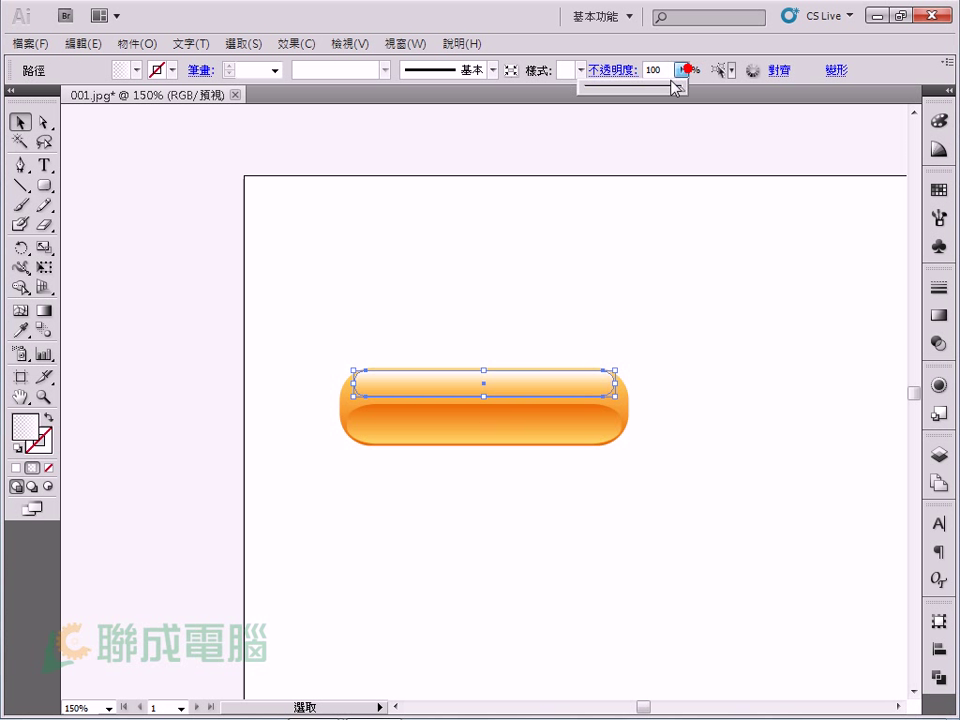
{"action": "left_click_drag", "start_coordinate": [683, 86], "coordinate": [665, 88]}
{"action": "left_click", "coordinate": [643, 259]}
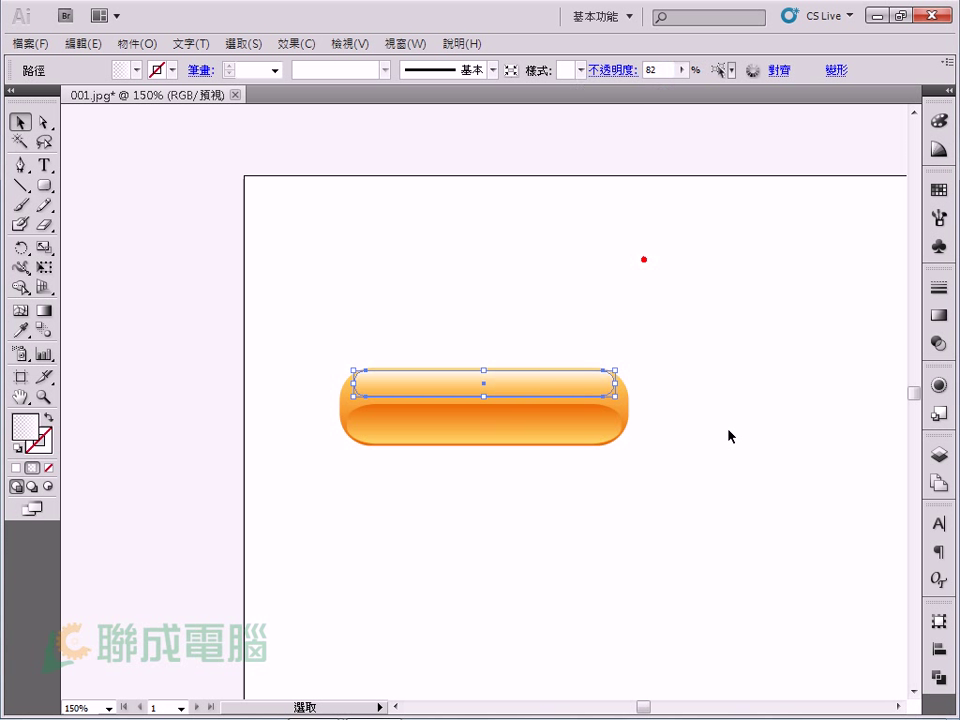
{"action": "left_click", "coordinate": [776, 532]}
{"action": "left_click", "coordinate": [373, 398]}
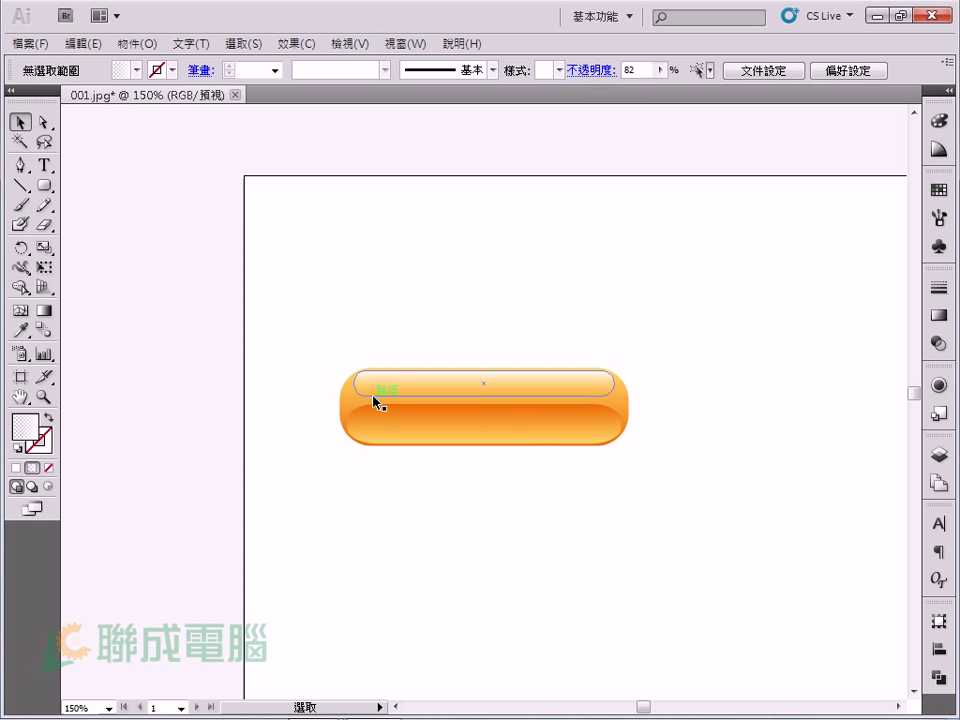
{"action": "left_click", "coordinate": [476, 542]}
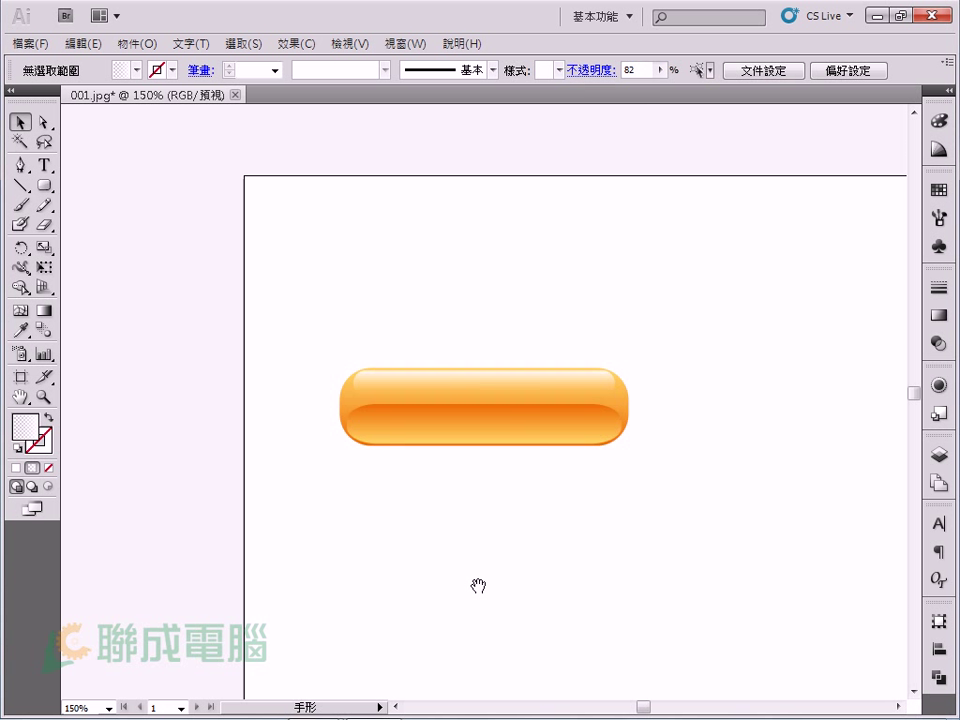
{"action": "left_click_drag", "start_coordinate": [523, 572], "coordinate": [395, 560]}
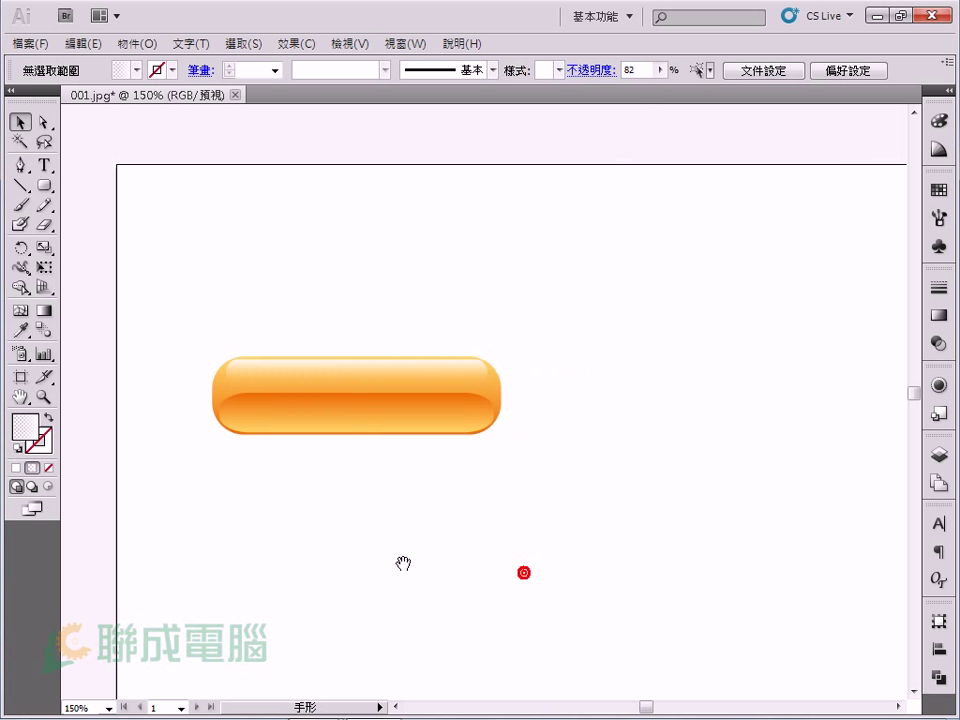
Place a copy of the orange pill below and to the right
{"action": "left_click", "coordinate": [446, 510]}
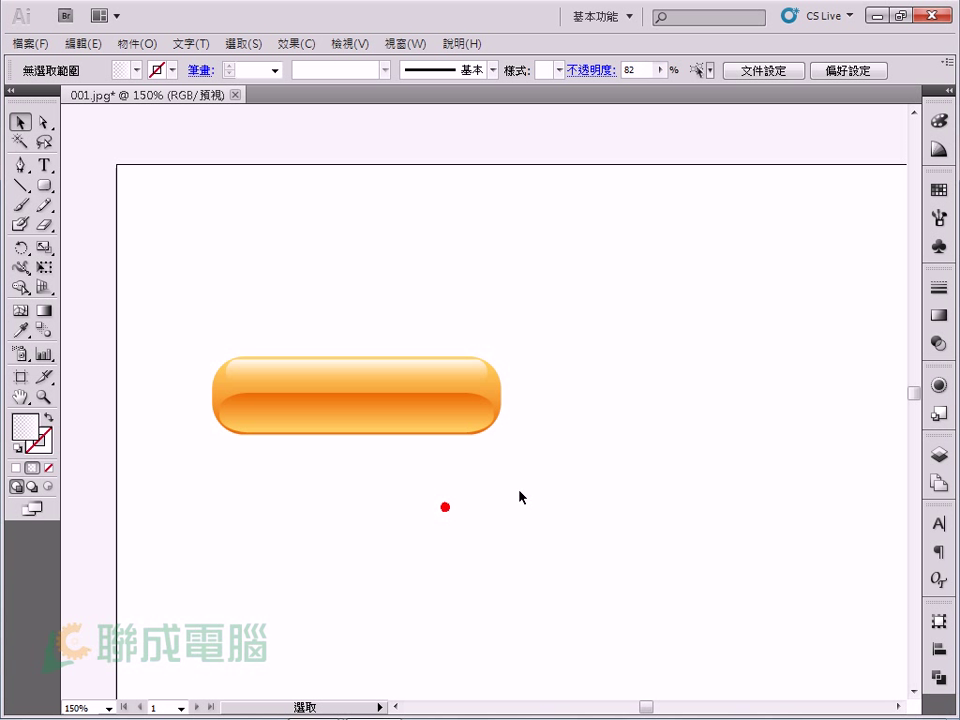
{"action": "left_click", "coordinate": [500, 397]}
{"action": "left_click_drag", "start_coordinate": [500, 397], "coordinate": [684, 518]}
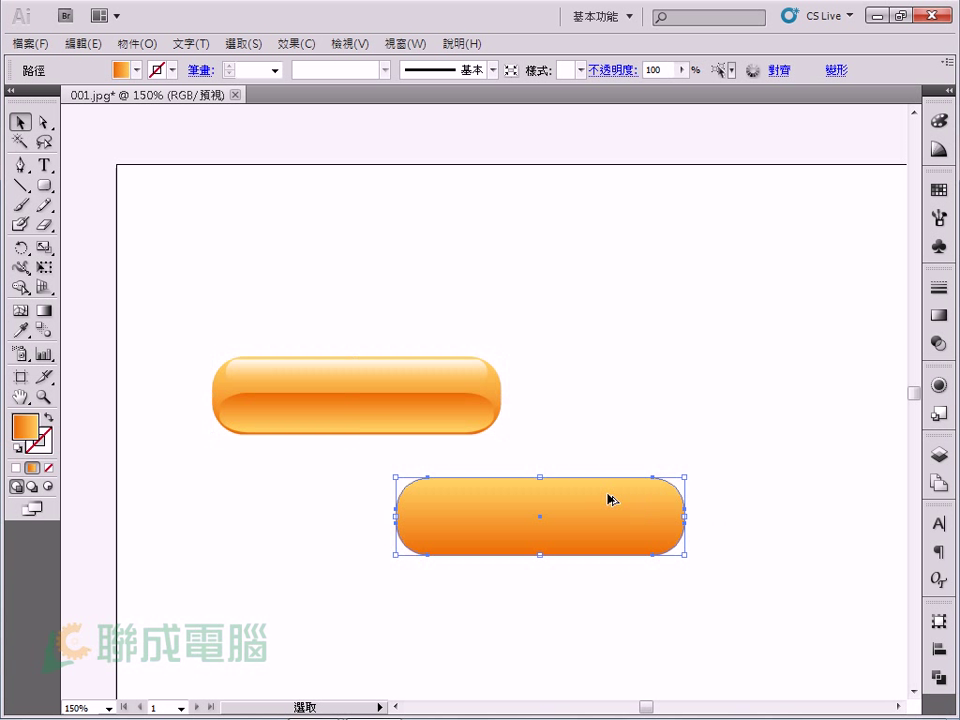
Fit the highlight shape inside the top of the upper pill
{"action": "left_click_drag", "start_coordinate": [429, 371], "coordinate": [528, 303]}
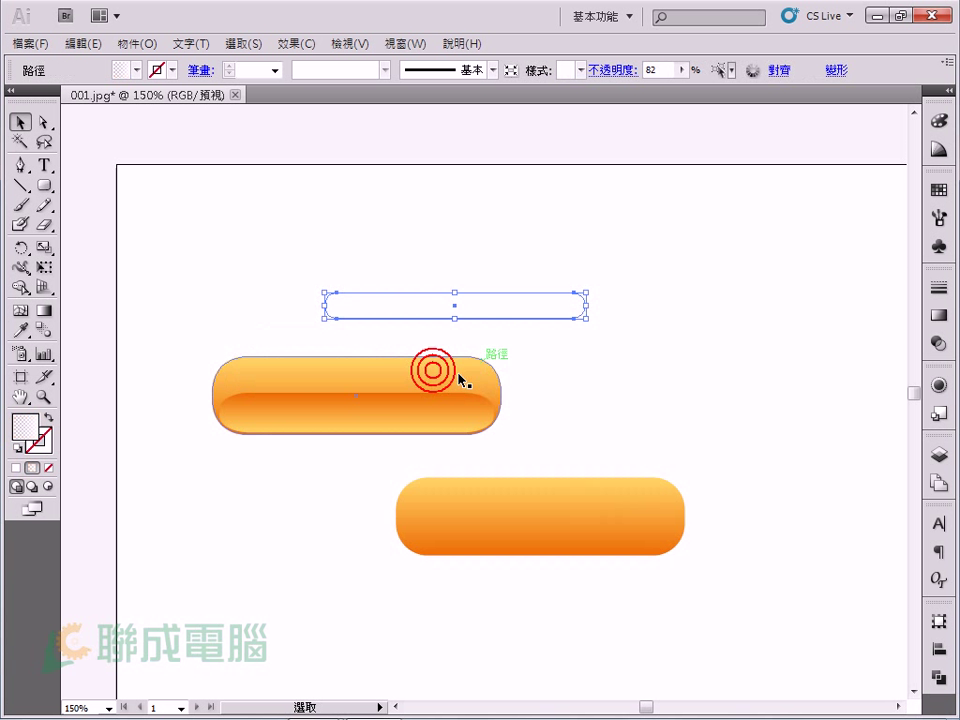
{"action": "left_click_drag", "start_coordinate": [407, 407], "coordinate": [326, 450]}
{"action": "left_click_drag", "start_coordinate": [416, 432], "coordinate": [450, 437]}
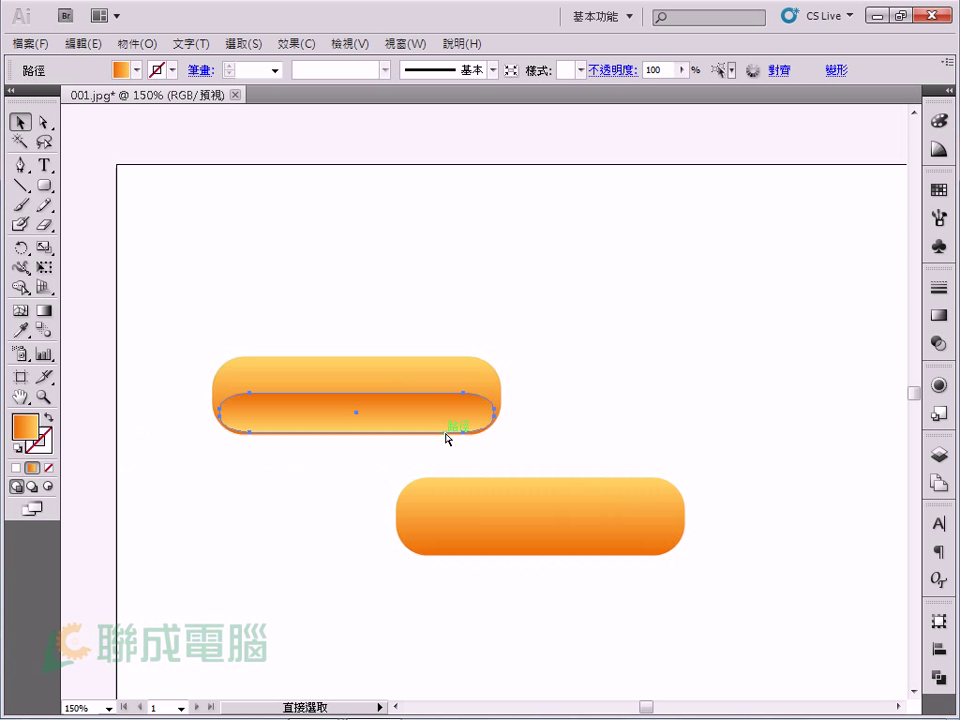
{"action": "left_click", "coordinate": [591, 396]}
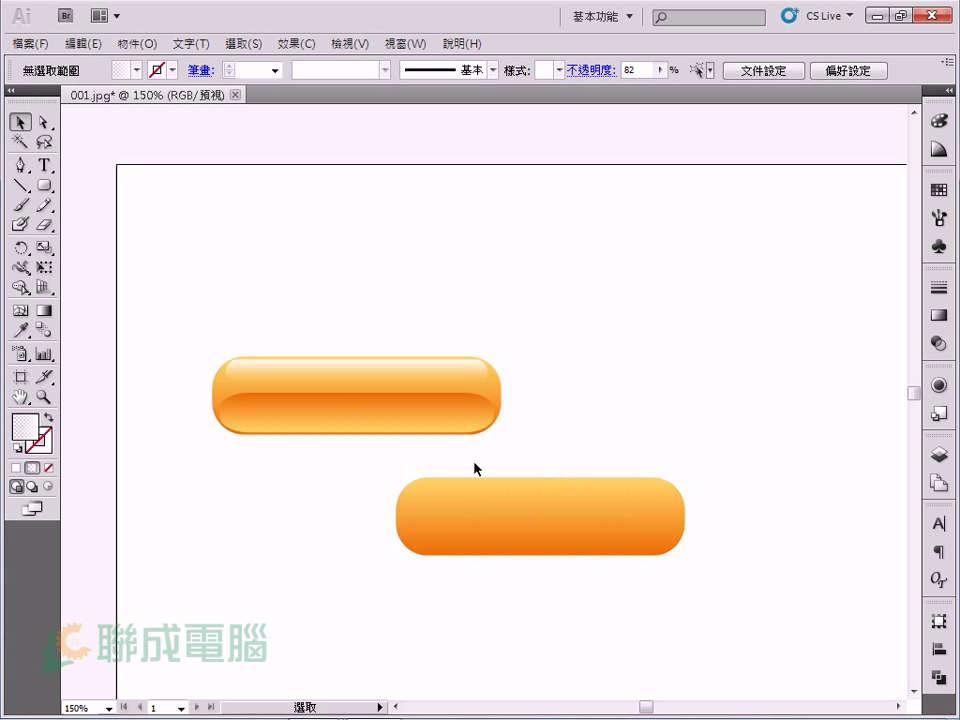
Shift the plain lower orange pill to the left
{"action": "left_click", "coordinate": [621, 525]}
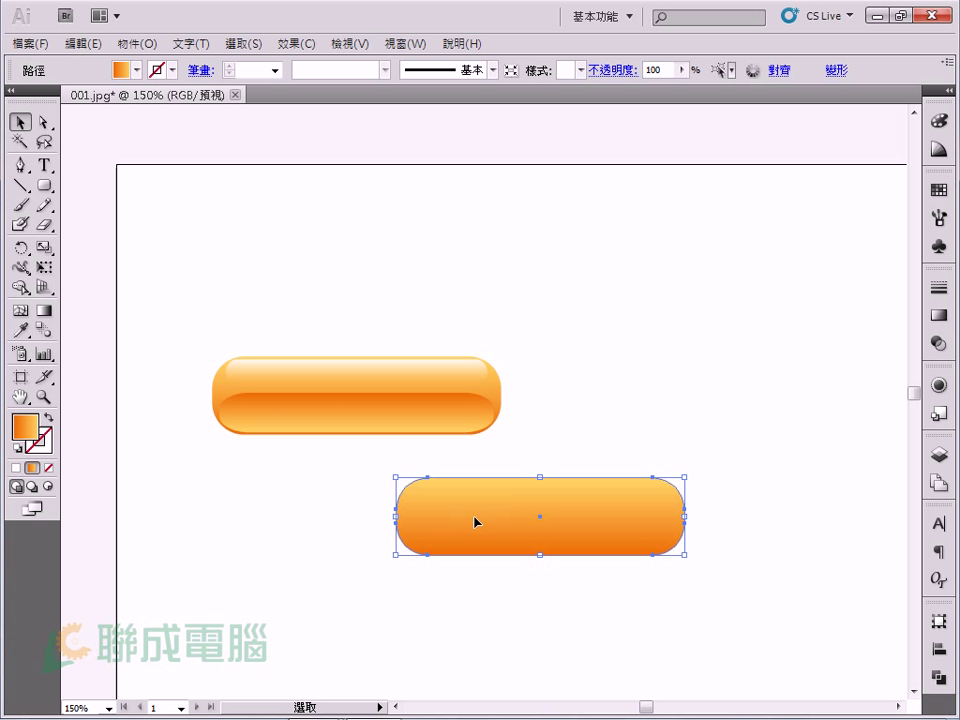
{"action": "left_click_drag", "start_coordinate": [549, 514], "coordinate": [443, 514]}
{"action": "left_click", "coordinate": [940, 120]}
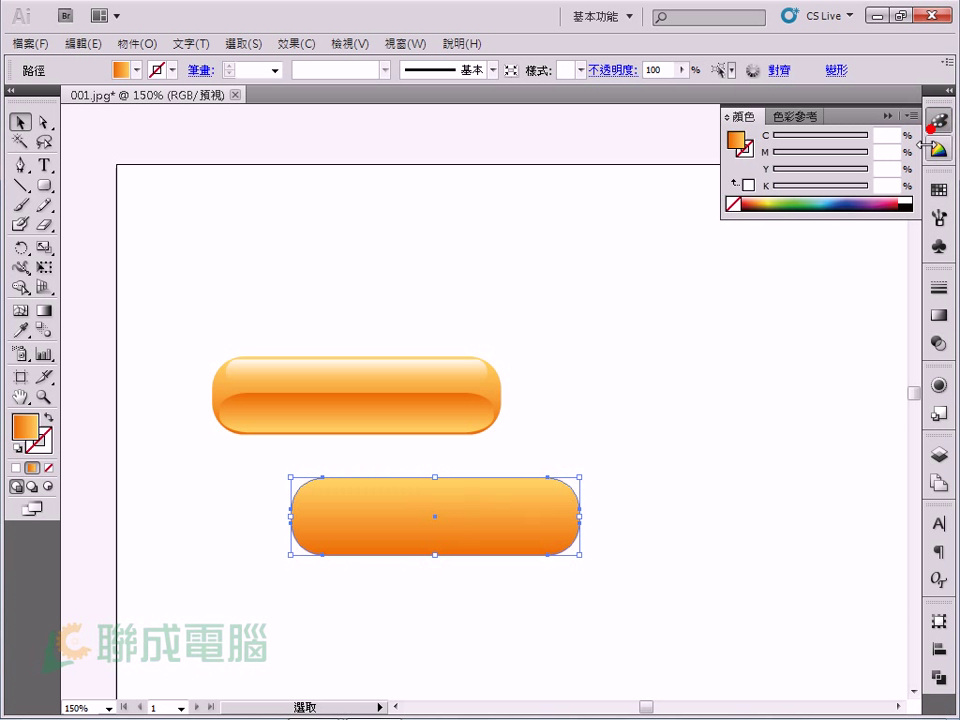
Fill the lower pill with black and apply a 6-pixel Gaussian Blur
{"action": "left_click", "coordinate": [906, 205]}
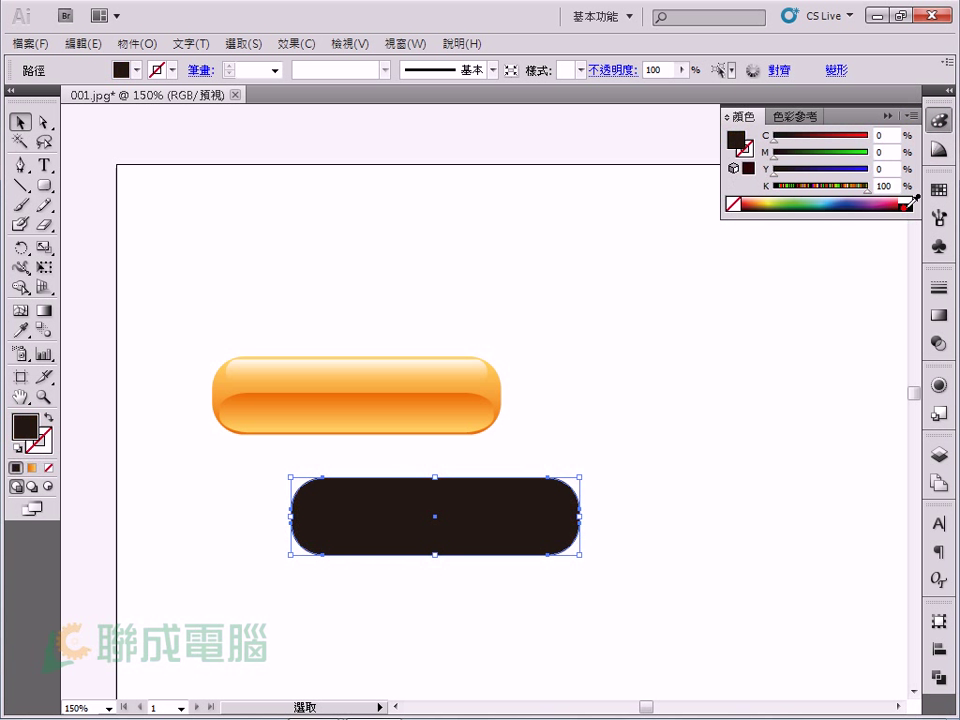
{"action": "left_click", "coordinate": [296, 44]}
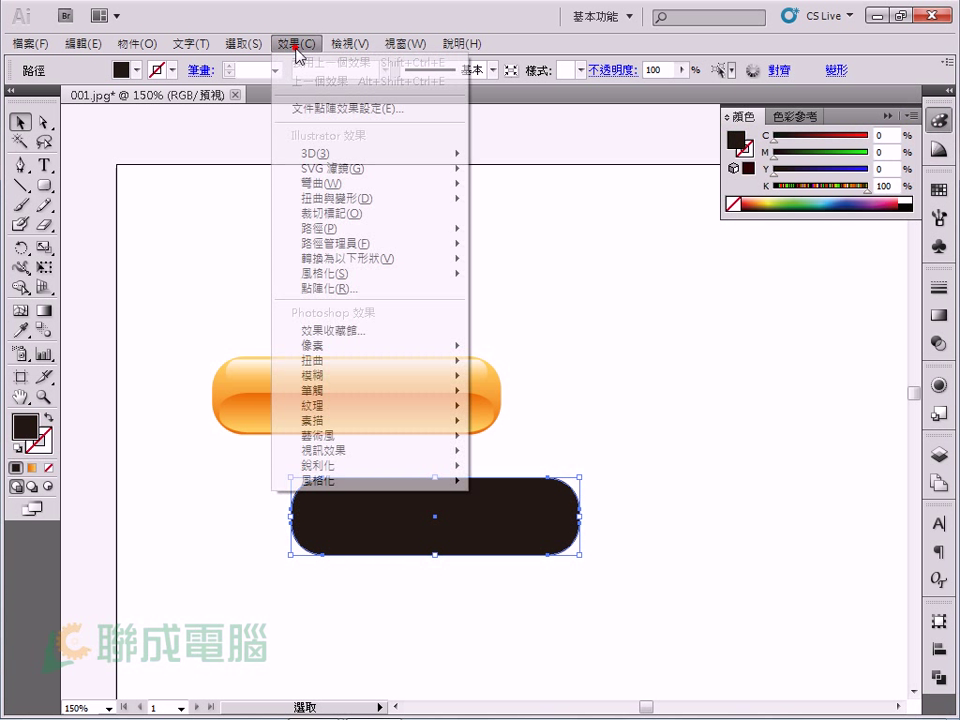
{"action": "left_click", "coordinate": [386, 377]}
{"action": "left_click", "coordinate": [538, 421]}
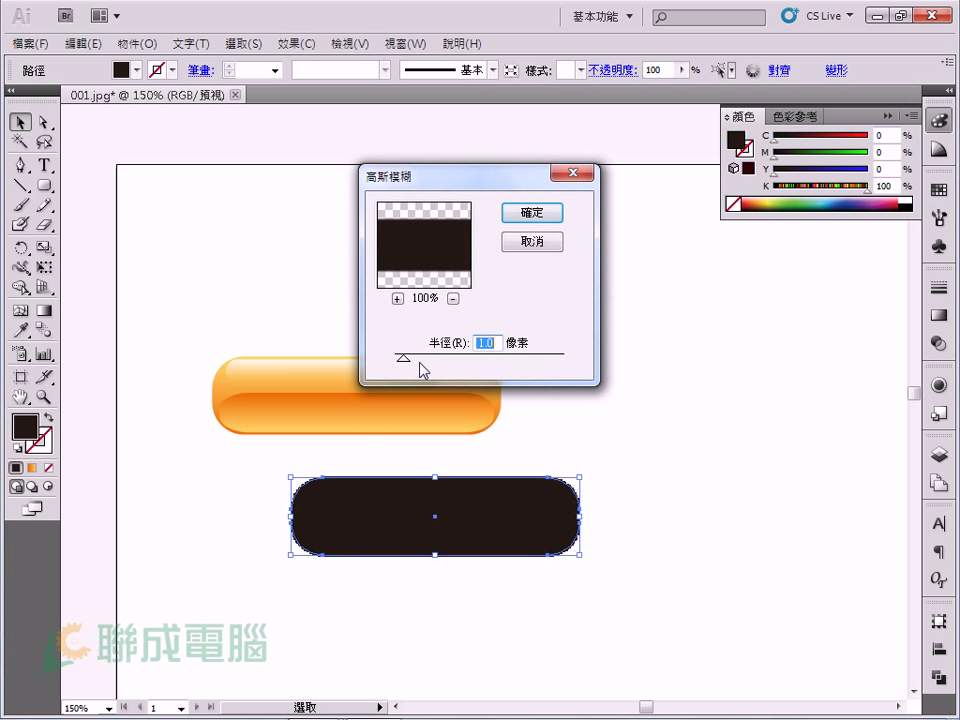
{"action": "left_click_drag", "start_coordinate": [403, 357], "coordinate": [446, 357]}
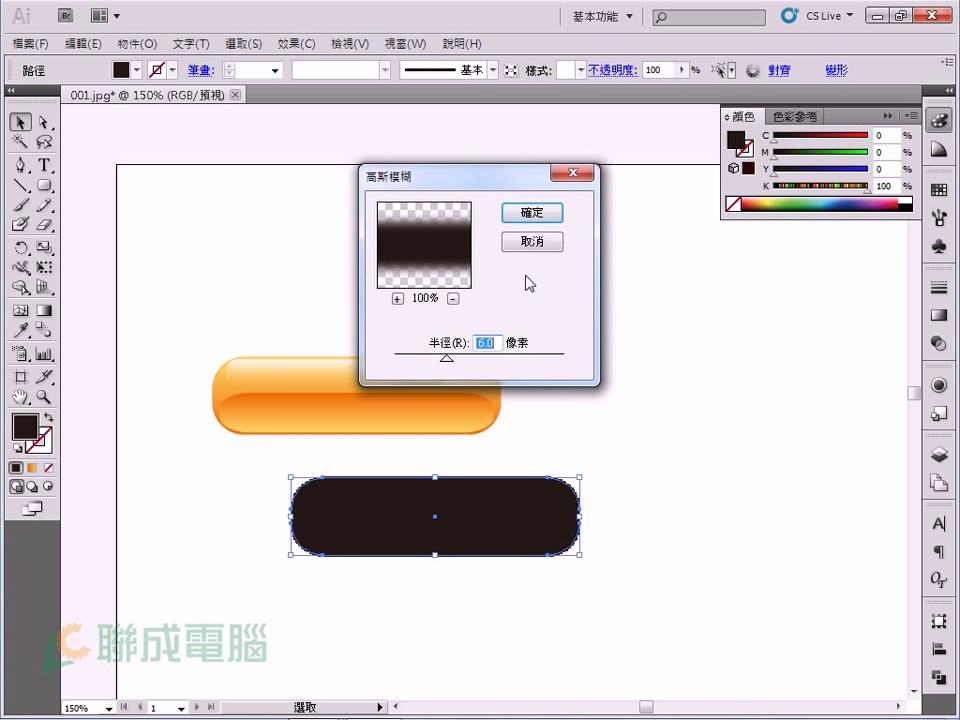
{"action": "left_click", "coordinate": [531, 214]}
{"action": "left_click", "coordinate": [620, 284]}
Reposition the blurred black pill down and to the left
{"action": "mouse_move", "coordinate": [533, 516]}
{"action": "left_mouse_down"}
{"action": "mouse_move", "coordinate": [611, 509]}
{"action": "mouse_move", "coordinate": [617, 478]}
{"action": "mouse_move", "coordinate": [564, 485]}
{"action": "left_mouse_up"}
{"action": "left_click", "coordinate": [585, 585]}
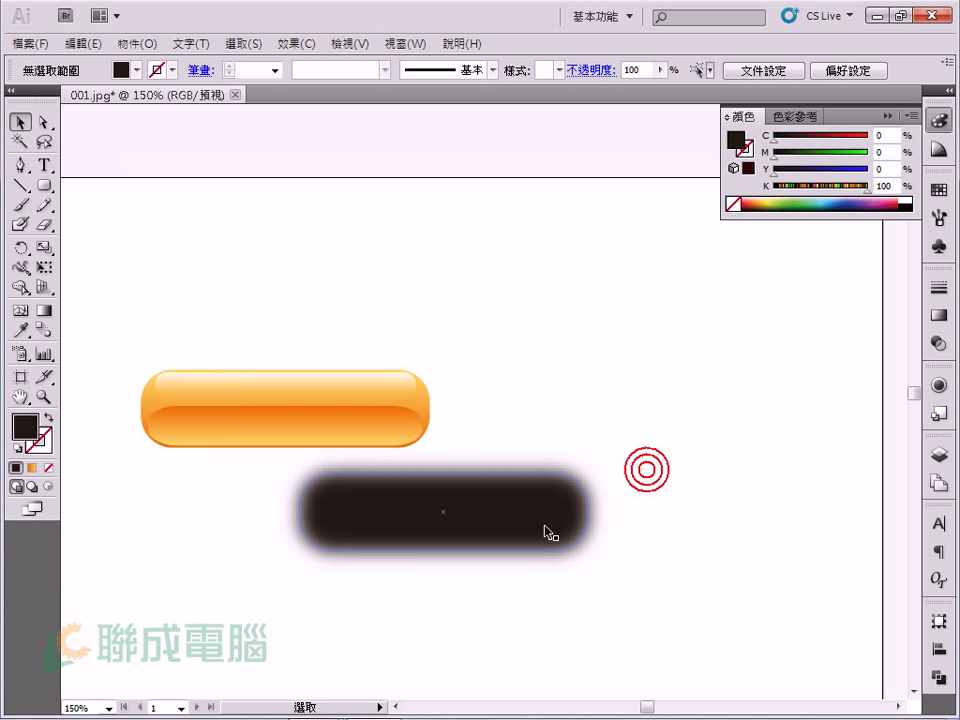
{"action": "left_click", "coordinate": [705, 398]}
{"action": "left_click", "coordinate": [594, 544]}
{"action": "left_click", "coordinate": [292, 44]}
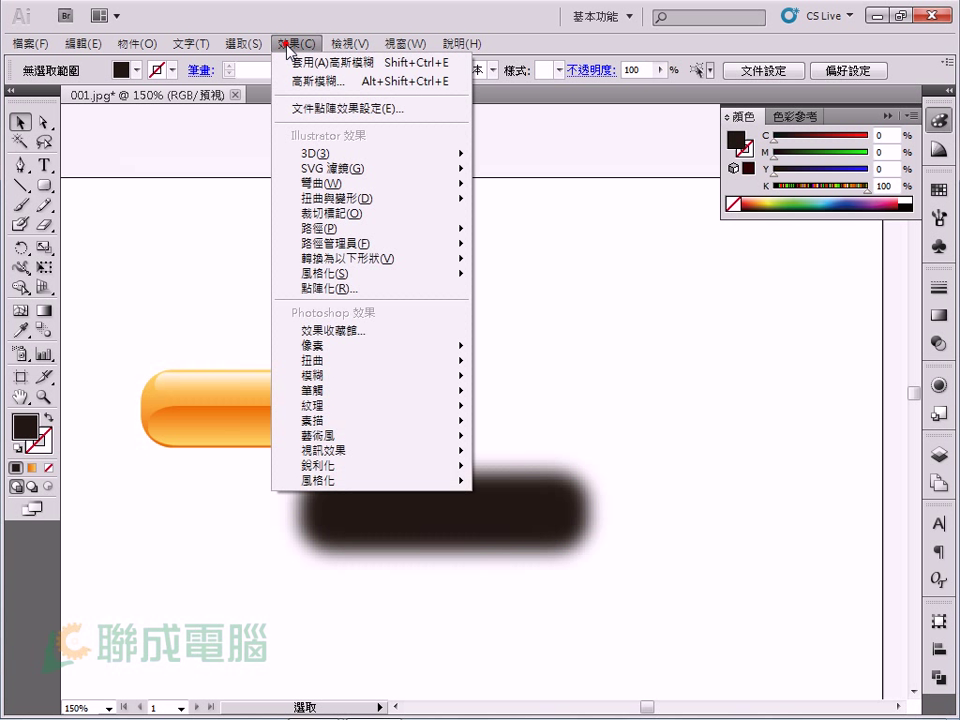
{"action": "left_click", "coordinate": [590, 205]}
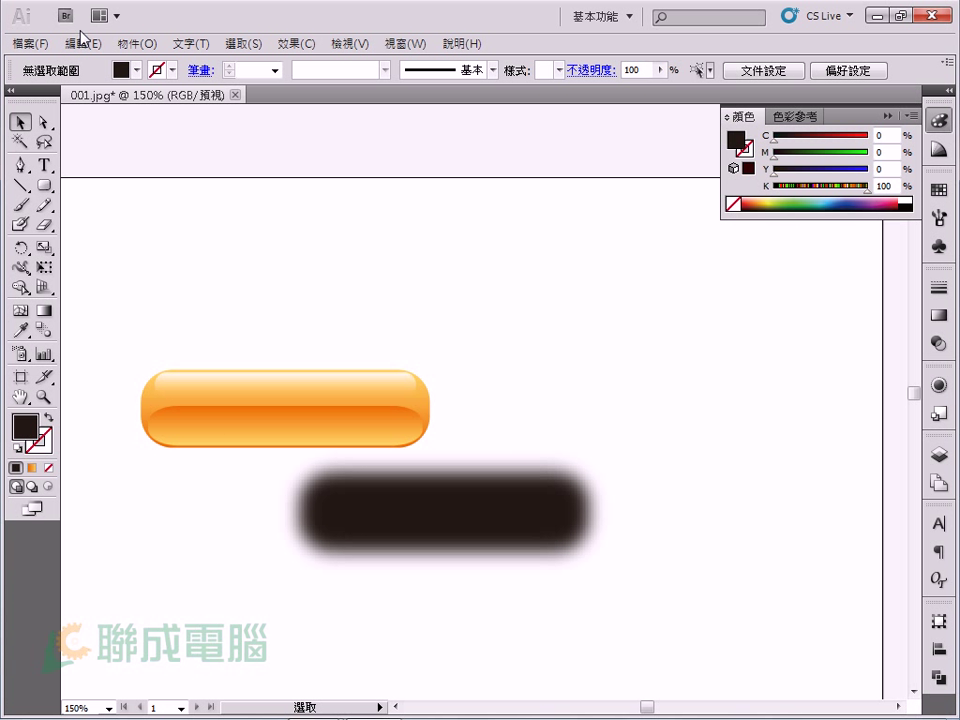
{"action": "left_click_drag", "start_coordinate": [462, 510], "coordinate": [368, 547]}
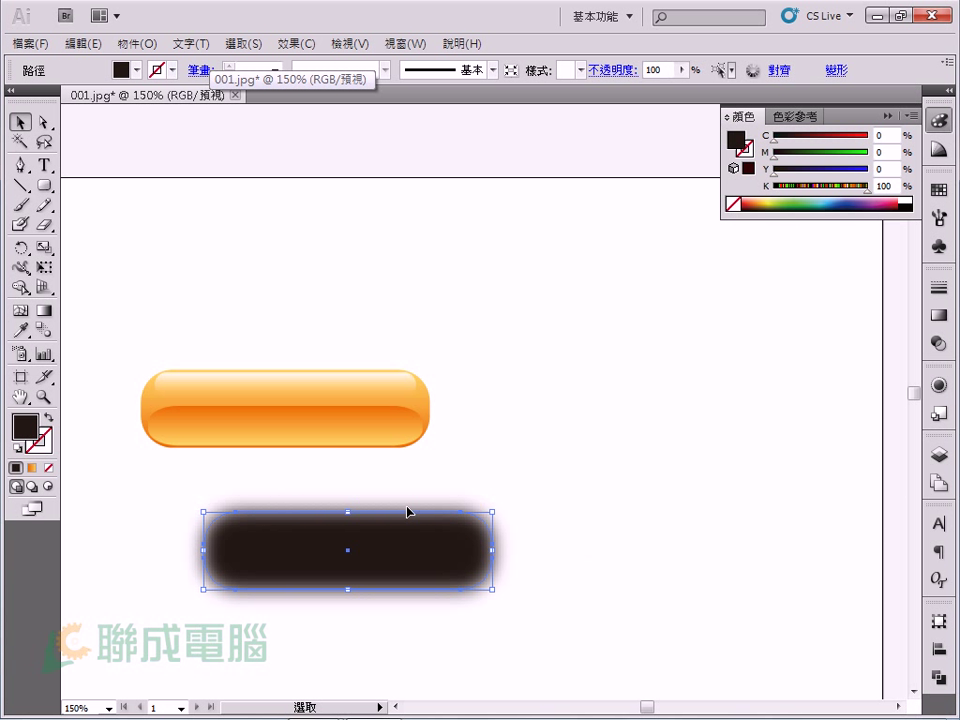
Set the black pill's Gaussian Blur radius to 4 pixels via the Appearance panel, then drag it toward the button
{"action": "left_click", "coordinate": [938, 384]}
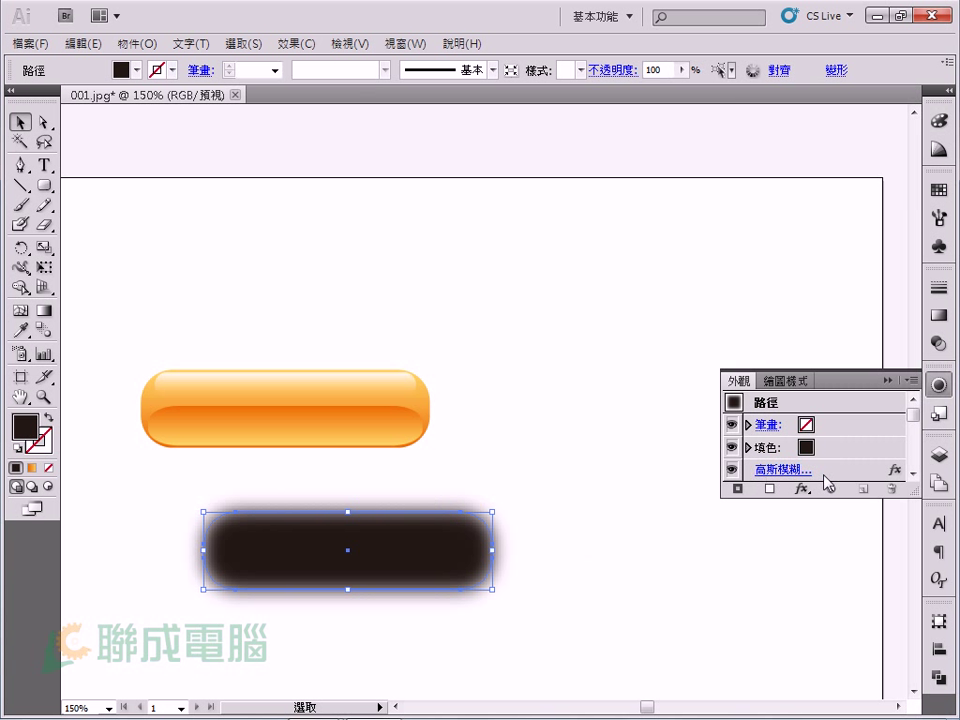
{"action": "left_click", "coordinate": [795, 470]}
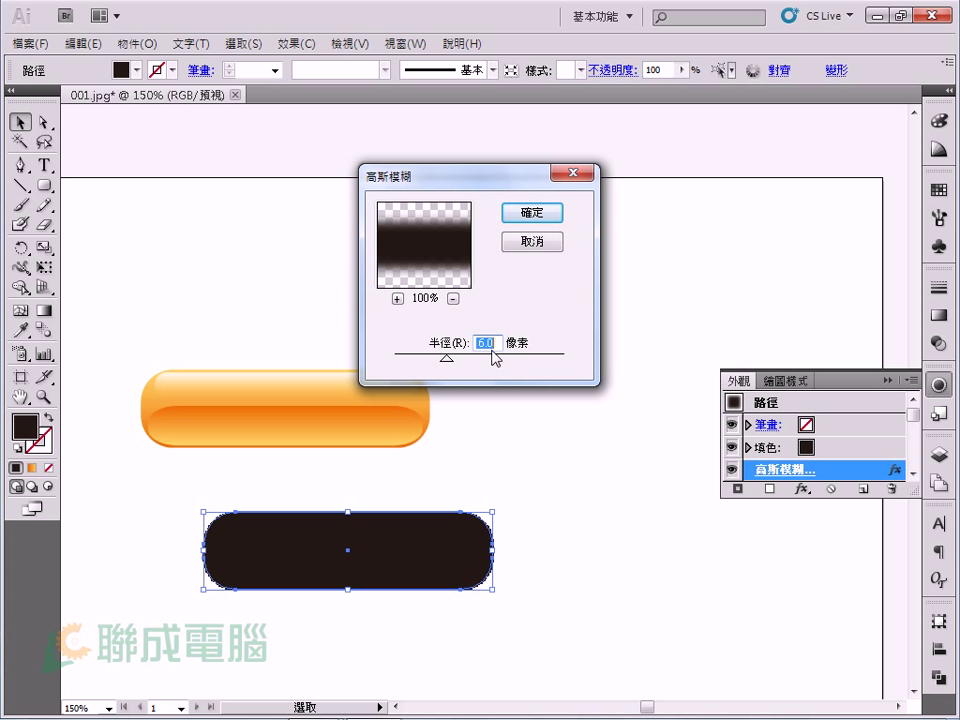
{"action": "type", "text": "4"}
{"action": "key", "text": "Return"}
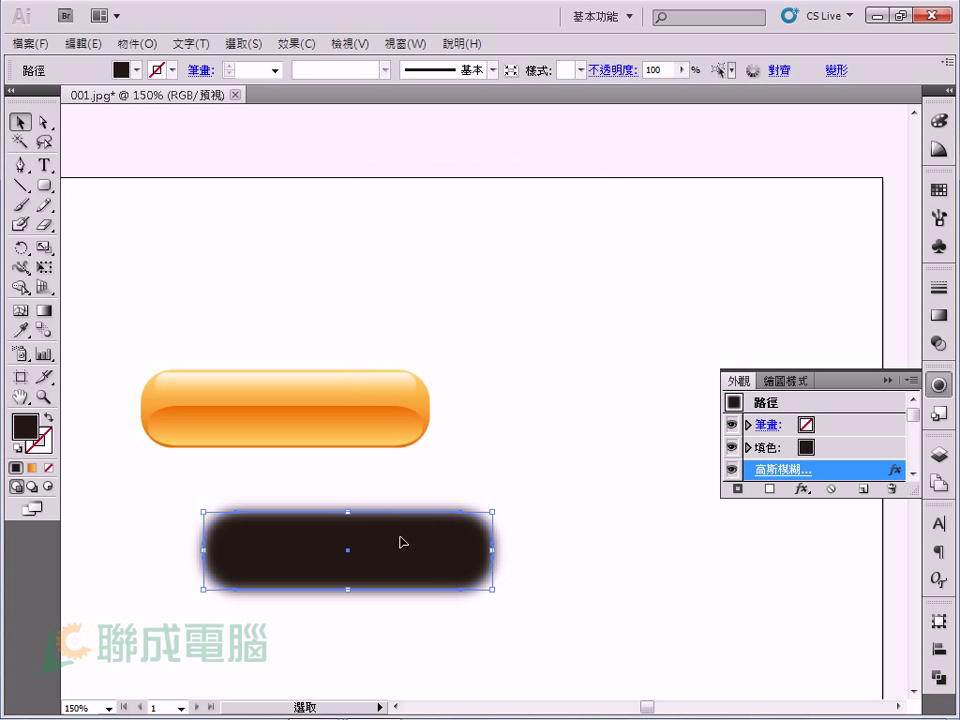
{"action": "left_click", "coordinate": [165, 191]}
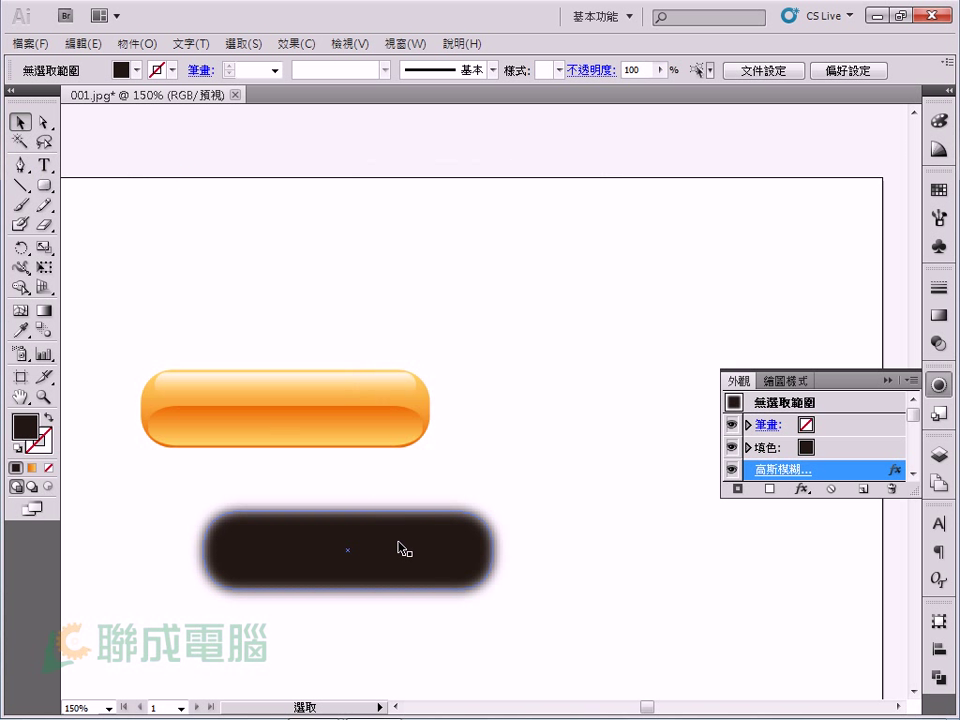
{"action": "left_click_drag", "start_coordinate": [400, 548], "coordinate": [344, 408]}
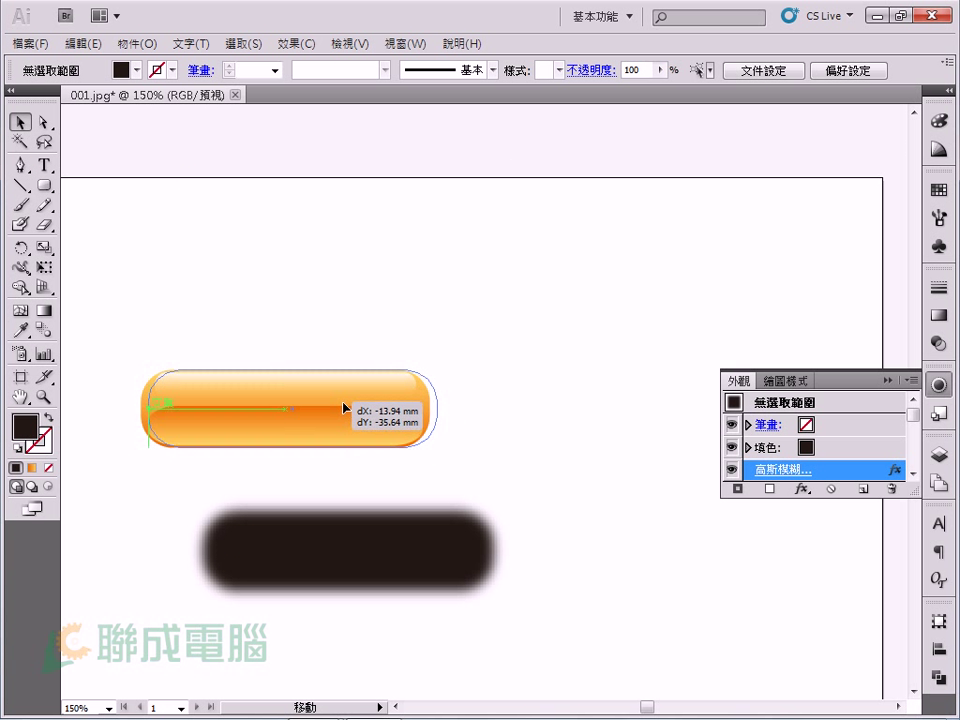
Send the blurred black pill behind the orange button and nudge it down-left as a shadow
{"action": "left_click_drag", "start_coordinate": [344, 408], "coordinate": [342, 409]}
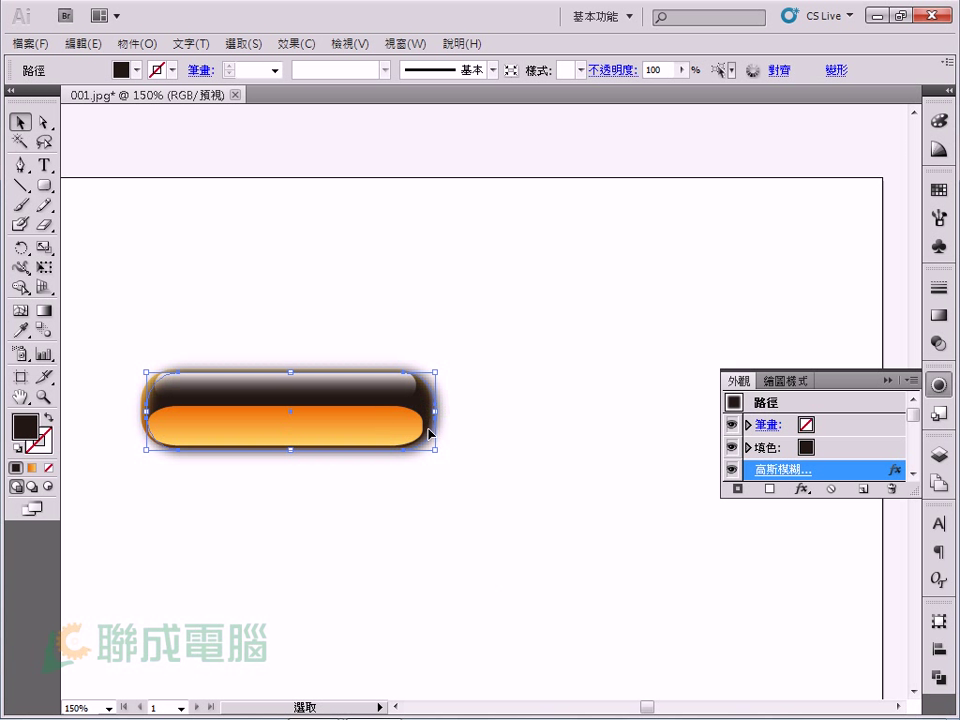
{"action": "left_click", "coordinate": [132, 47]}
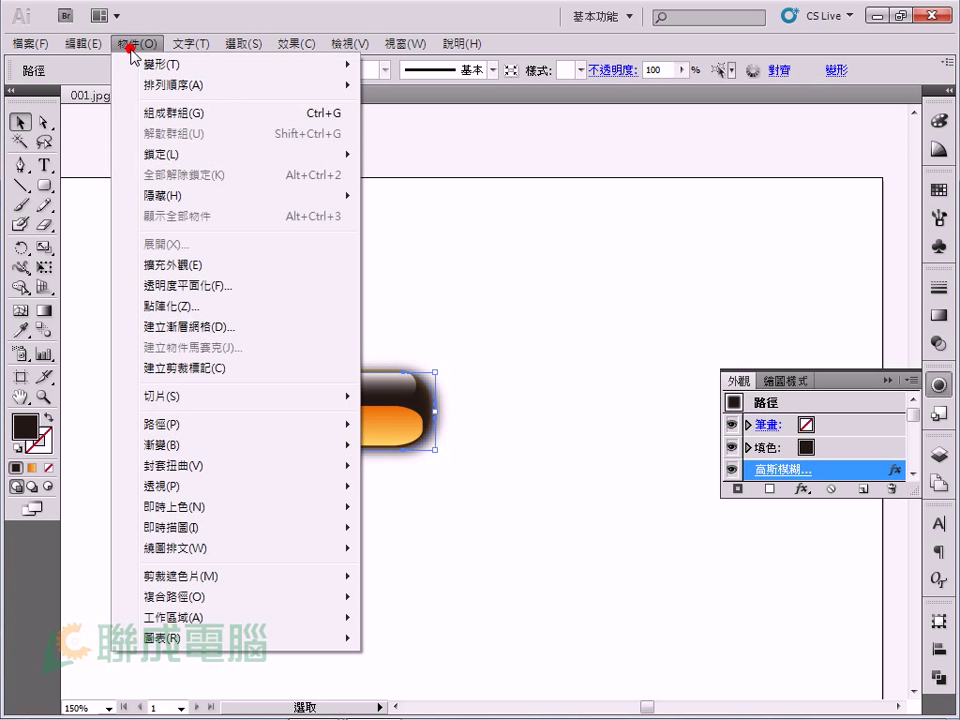
{"action": "mouse_move", "coordinate": [175, 85]}
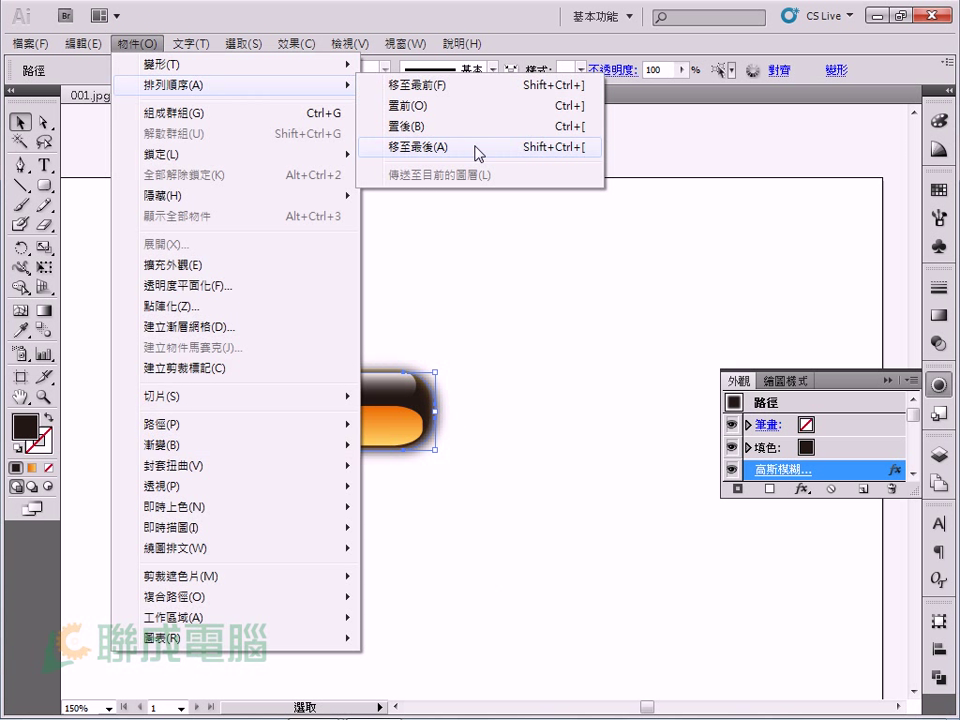
{"action": "left_click", "coordinate": [478, 150]}
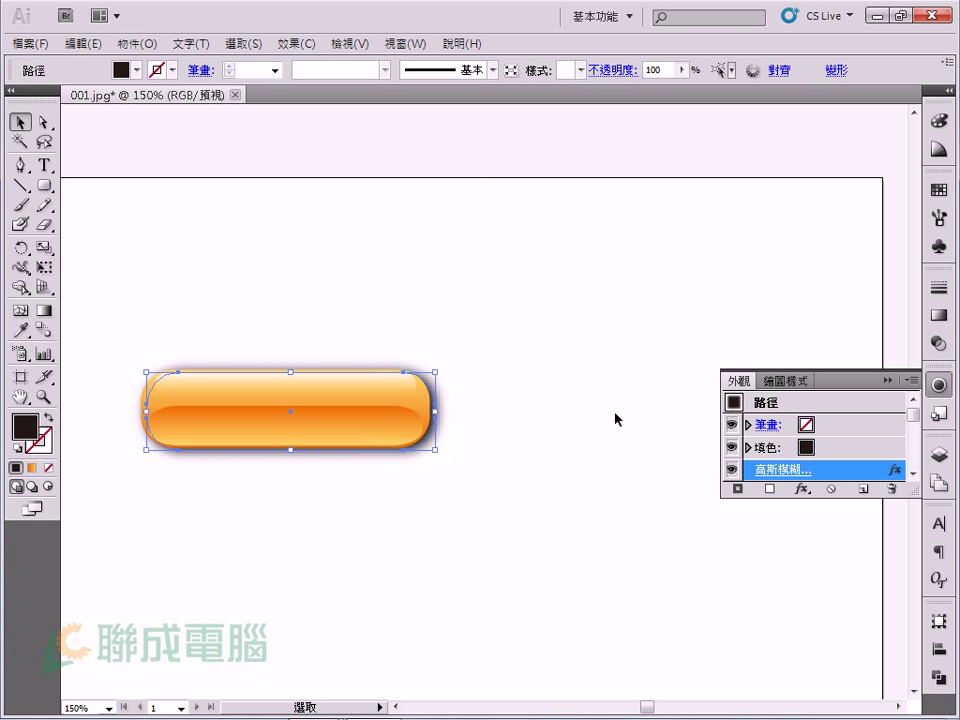
{"action": "key", "text": "Down"}
{"action": "key", "text": "Down"}
{"action": "key", "text": "Left"}
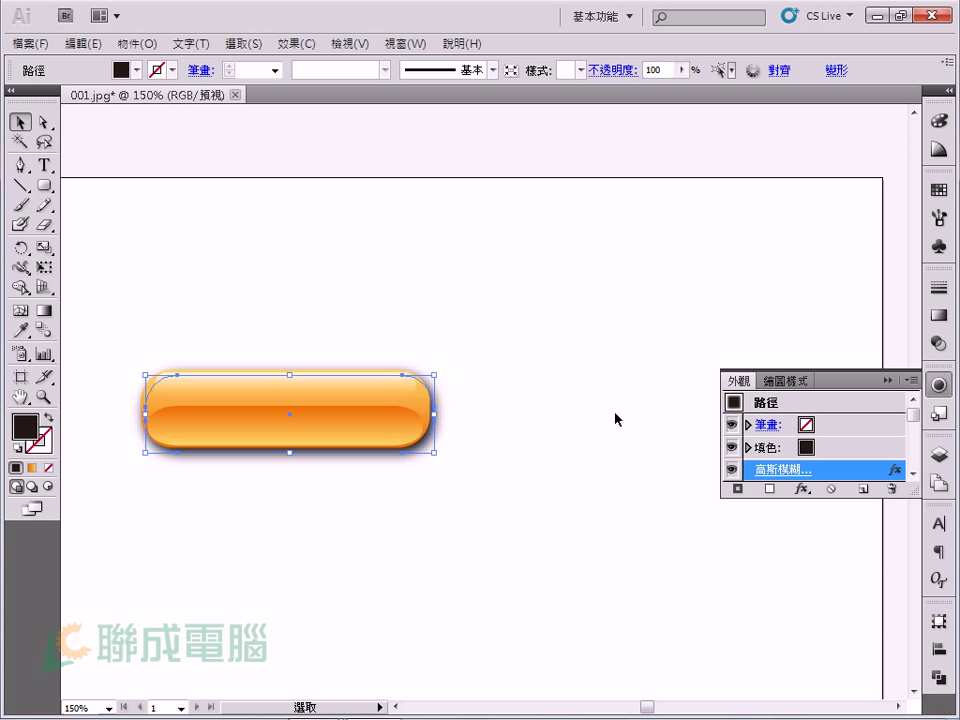
{"action": "key", "text": "Down"}
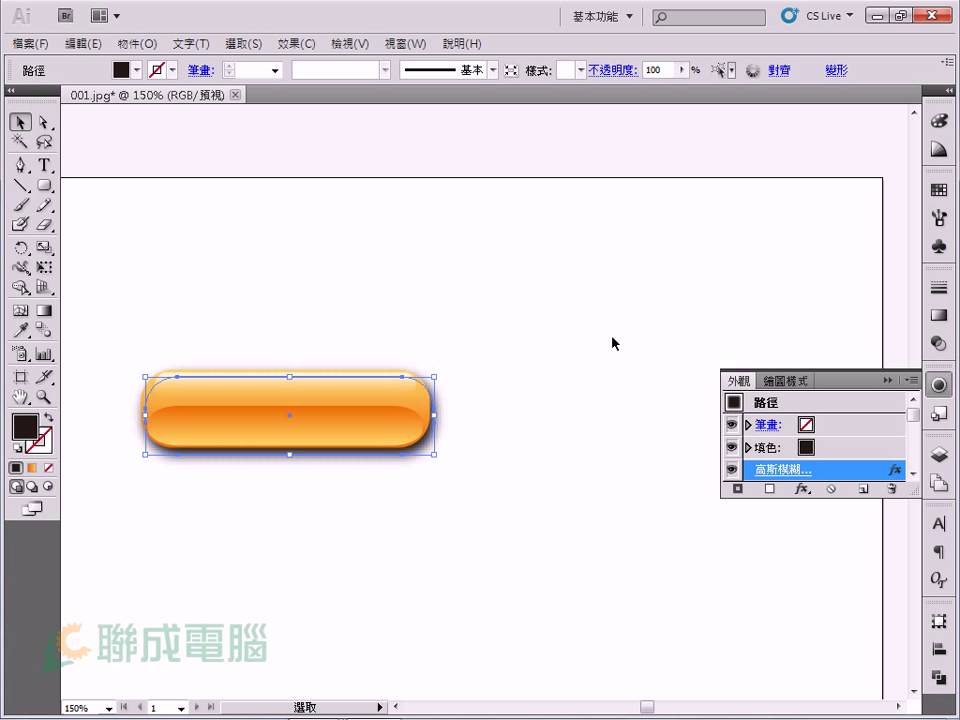
Give the shadow Multiply blending at 56% opacity
{"action": "left_click", "coordinate": [610, 70]}
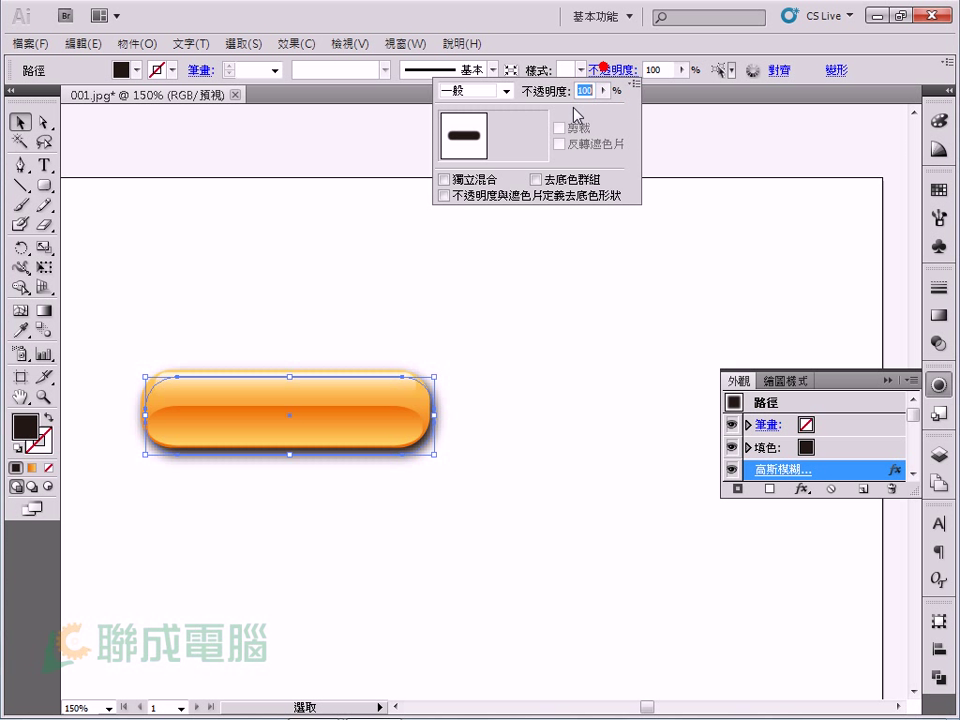
{"action": "left_click", "coordinate": [506, 90]}
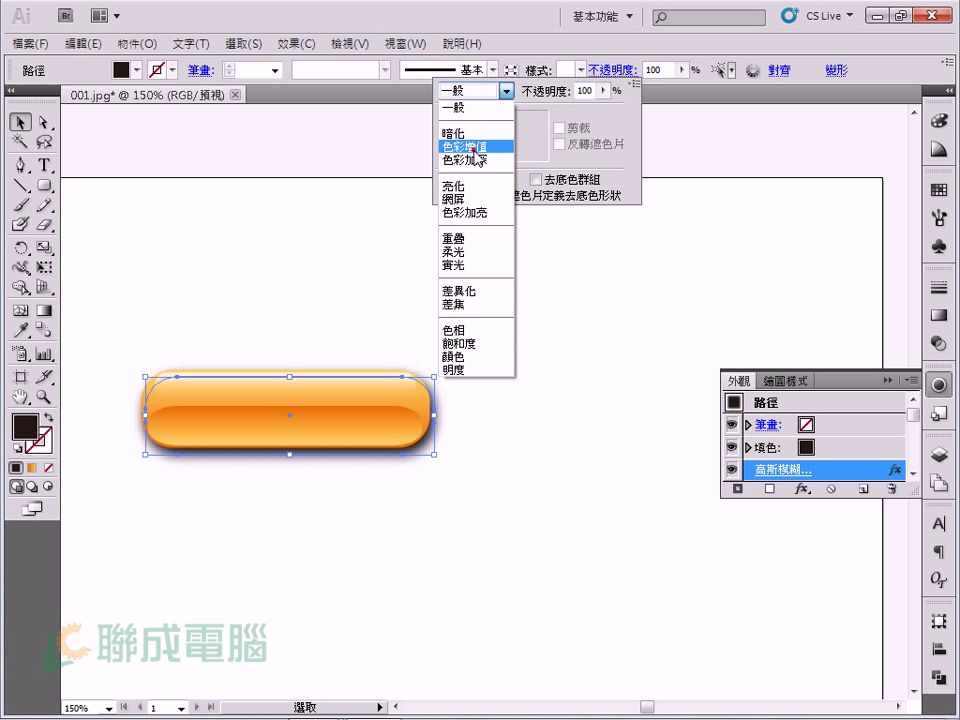
{"action": "left_click", "coordinate": [477, 147]}
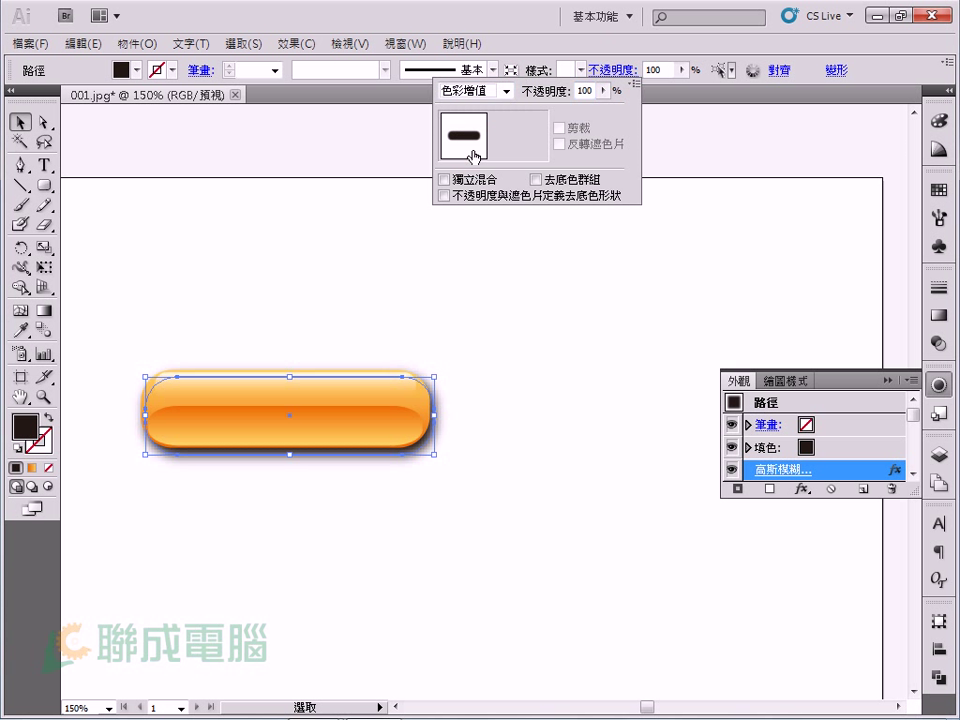
{"action": "left_click", "coordinate": [604, 91]}
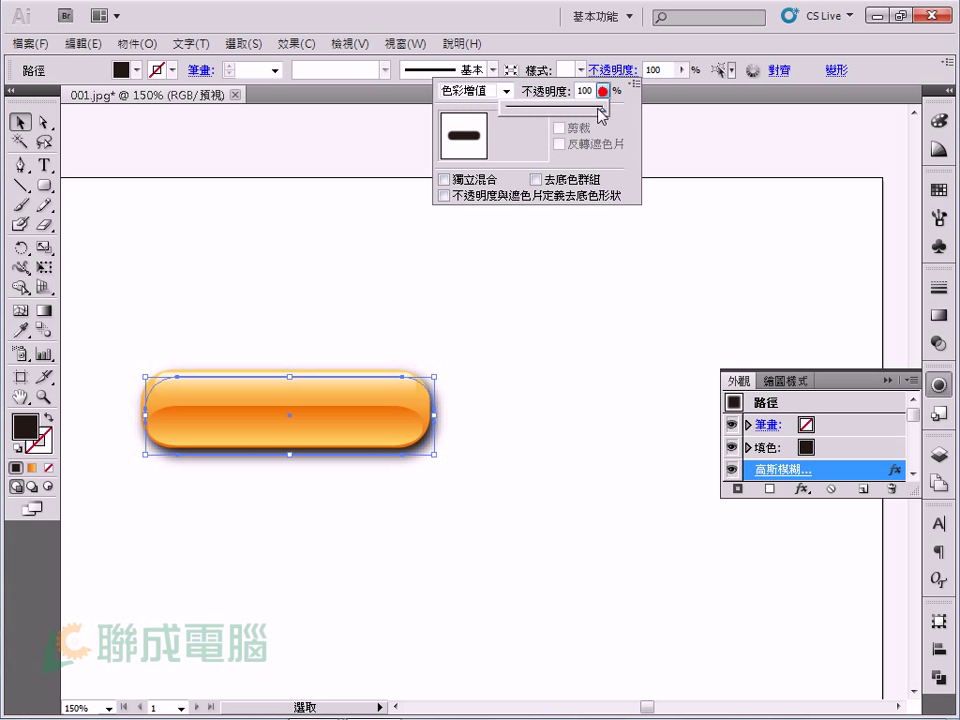
{"action": "left_click_drag", "start_coordinate": [600, 110], "coordinate": [561, 112]}
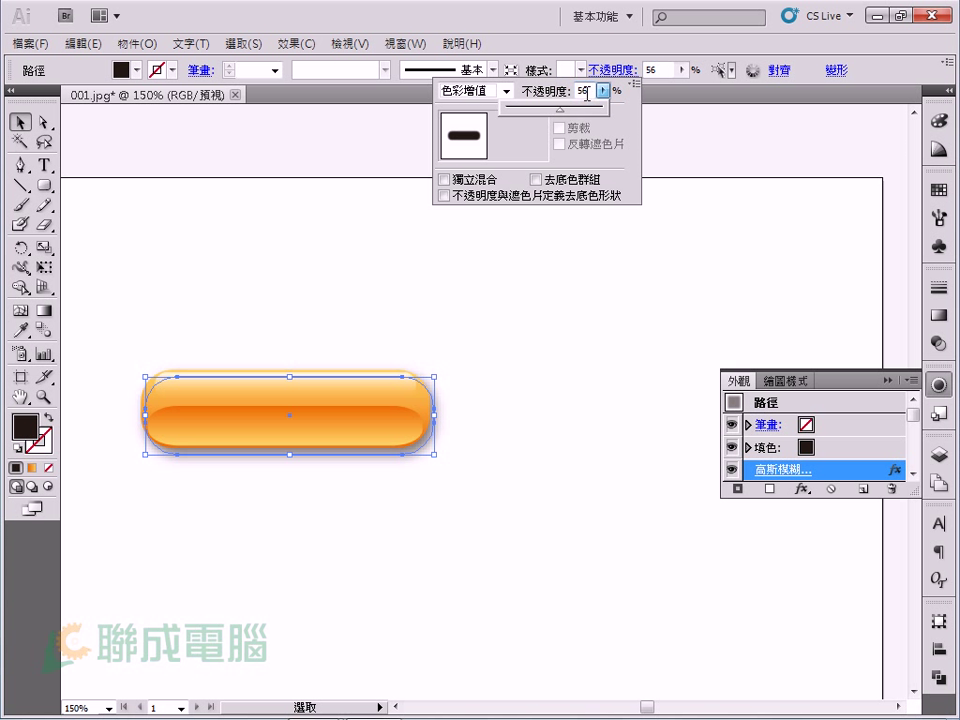
{"action": "left_click", "coordinate": [523, 336]}
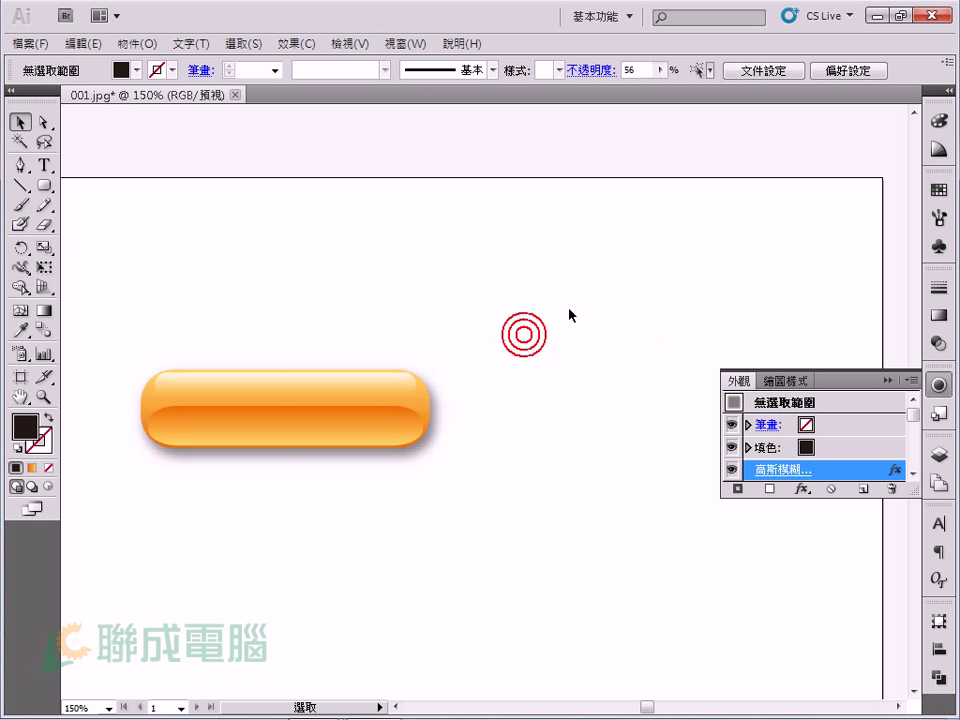
Type the label 關於我, 作品集, 聯絡我, then enlarge it and move it onto the button
{"action": "left_click_drag", "start_coordinate": [544, 335], "coordinate": [617, 242]}
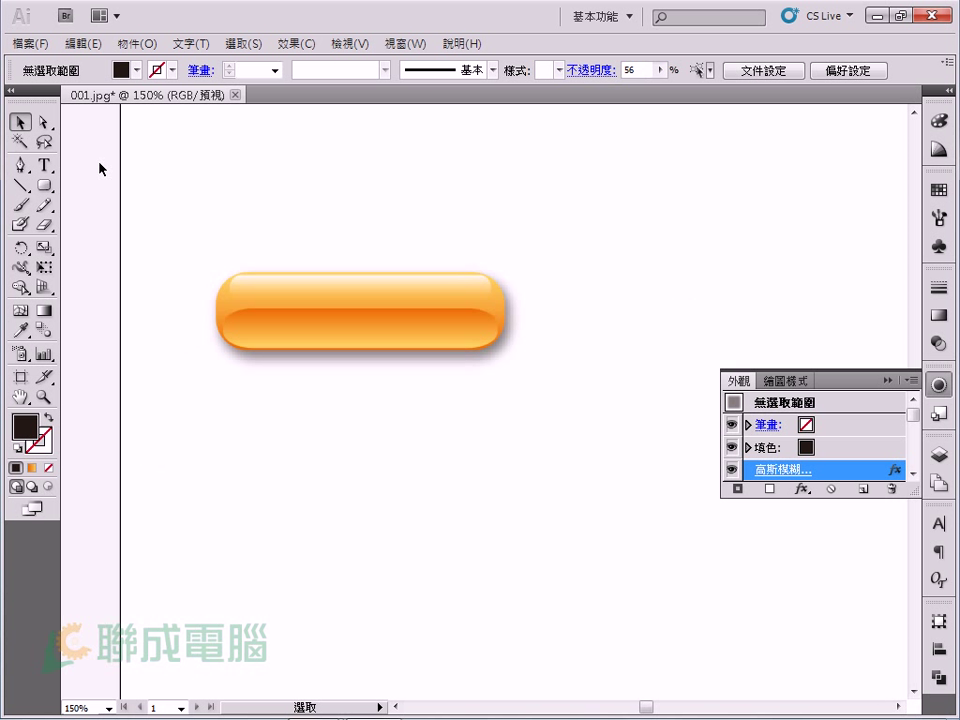
{"action": "key", "text": "t"}
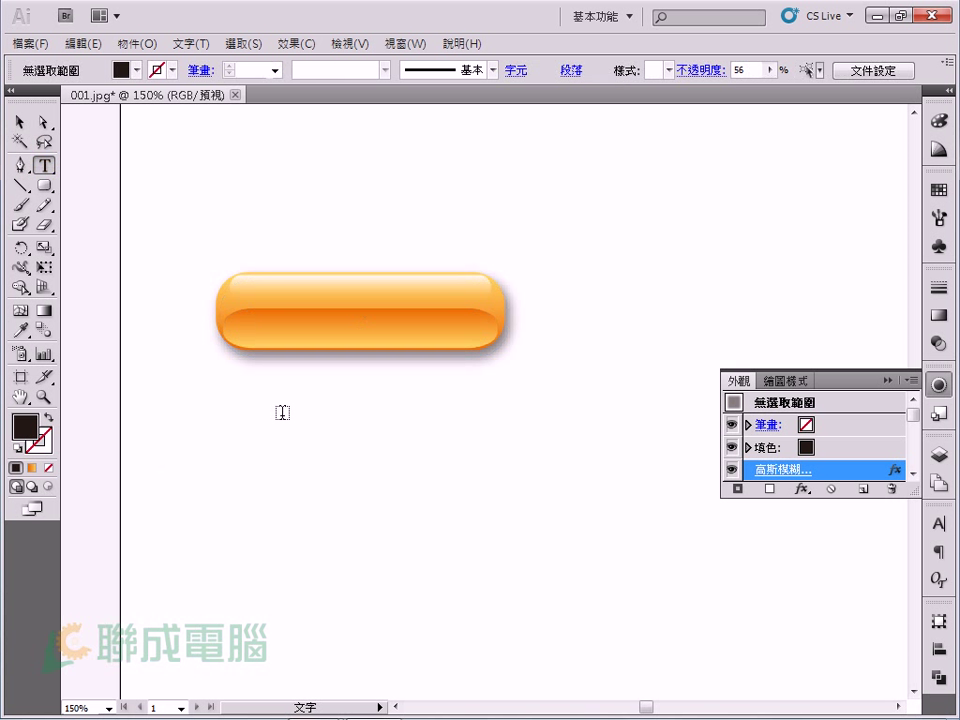
{"action": "left_click", "coordinate": [275, 452]}
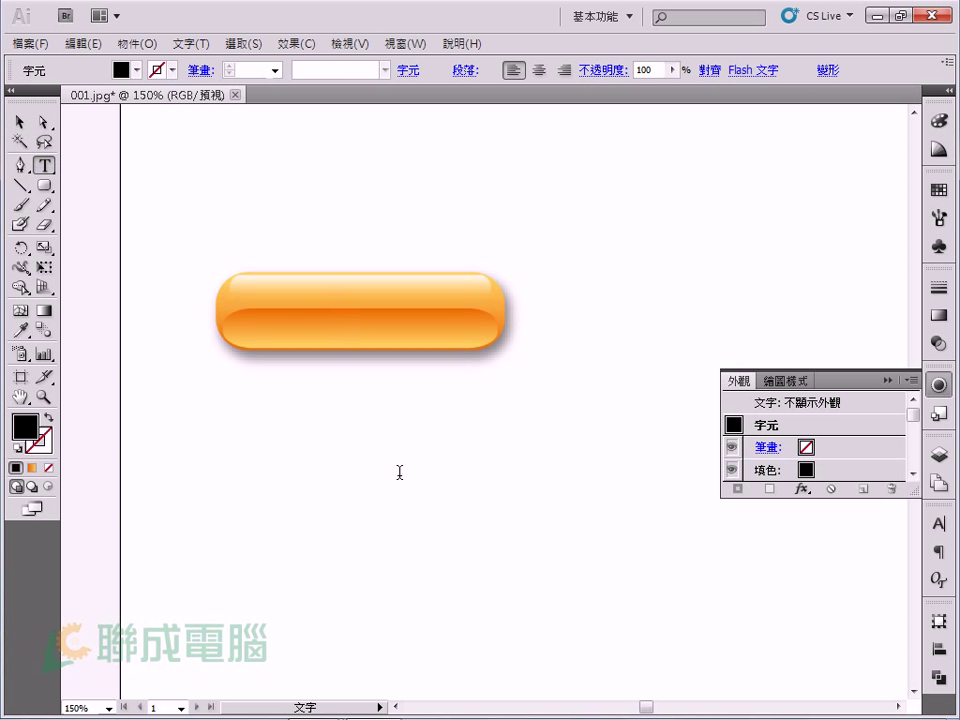
{"action": "type", "text": "ji3"}
{"action": "key", "text": "BackSpace"}
{"action": "key", "text": "BackSpace"}
{"action": "type", "text": "聯絡我"}
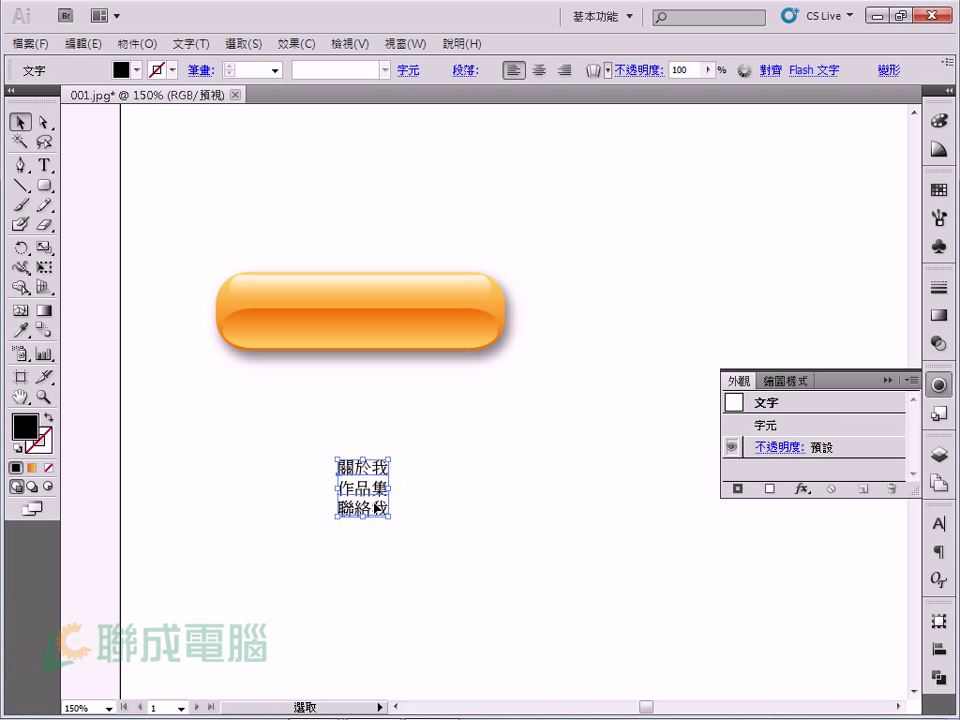
{"action": "left_click_drag", "start_coordinate": [389, 516], "coordinate": [466, 607]}
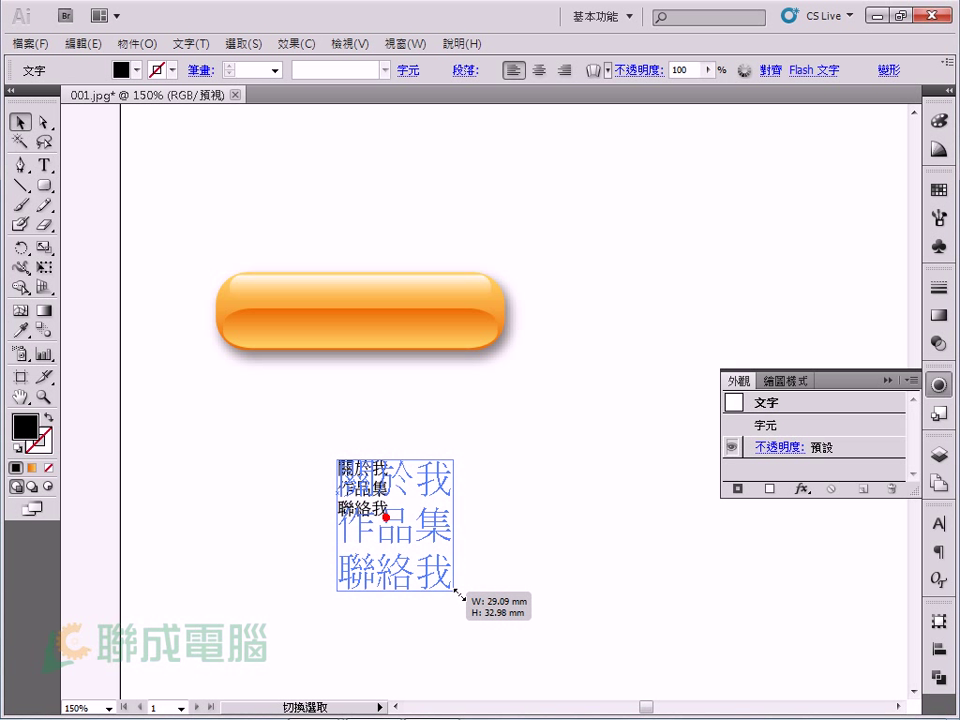
{"action": "mouse_move", "coordinate": [432, 503]}
{"action": "left_mouse_down"}
{"action": "mouse_move", "coordinate": [370, 357]}
{"action": "mouse_move", "coordinate": [378, 333]}
{"action": "left_mouse_up"}
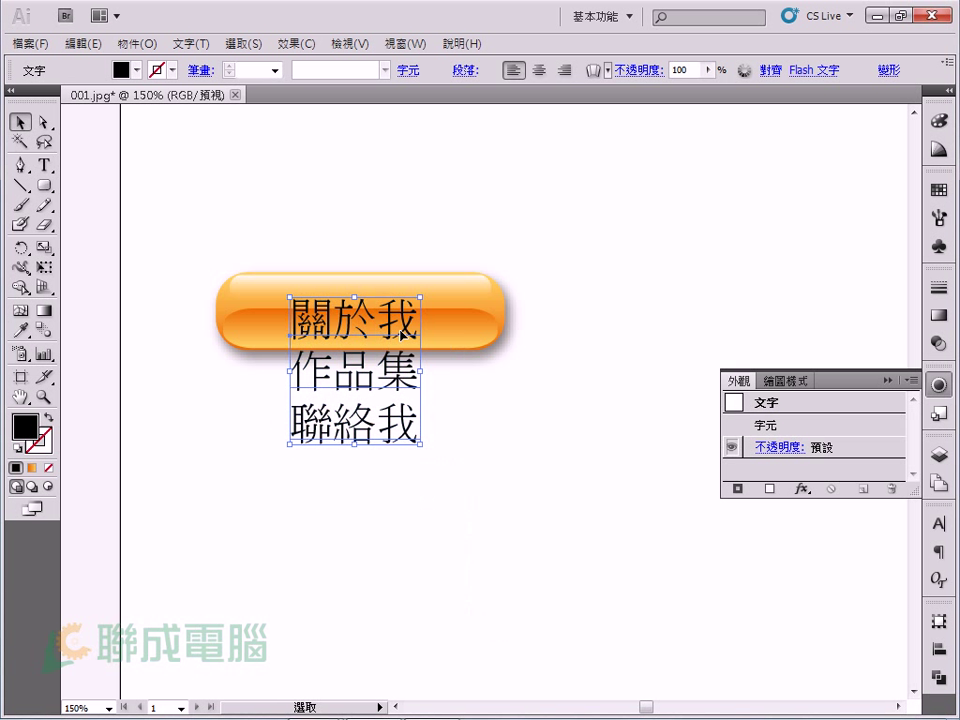
Set the label's font family to 華康粗黑體 in the Character popup
{"action": "left_click", "coordinate": [408, 70]}
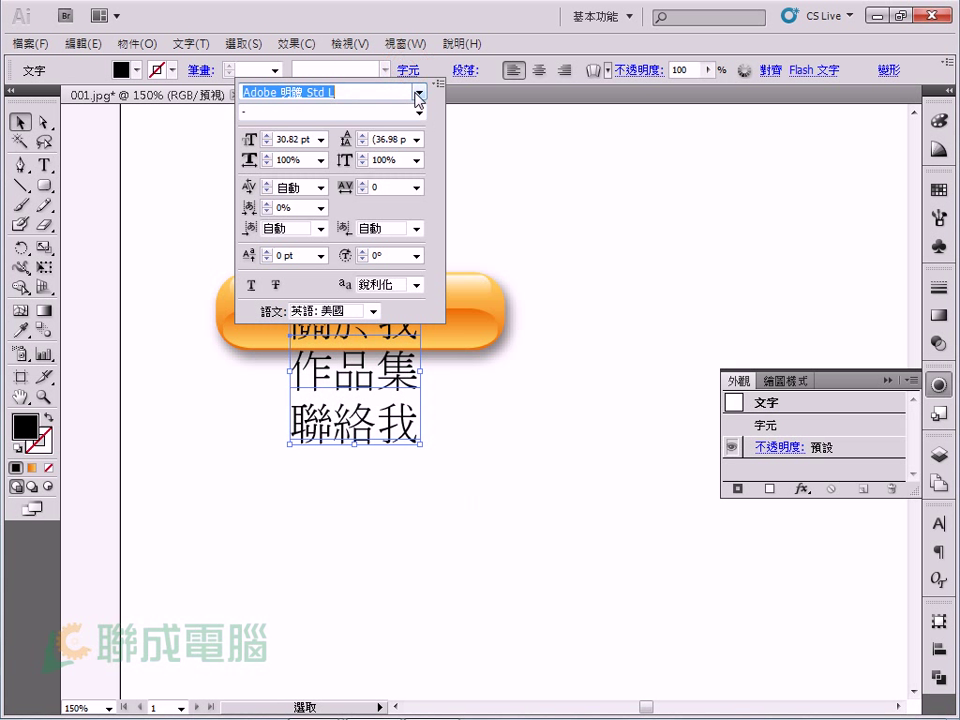
{"action": "left_click", "coordinate": [417, 91]}
{"action": "scroll", "coordinate": [368, 168], "scroll_direction": "down", "scroll_amount": 2}
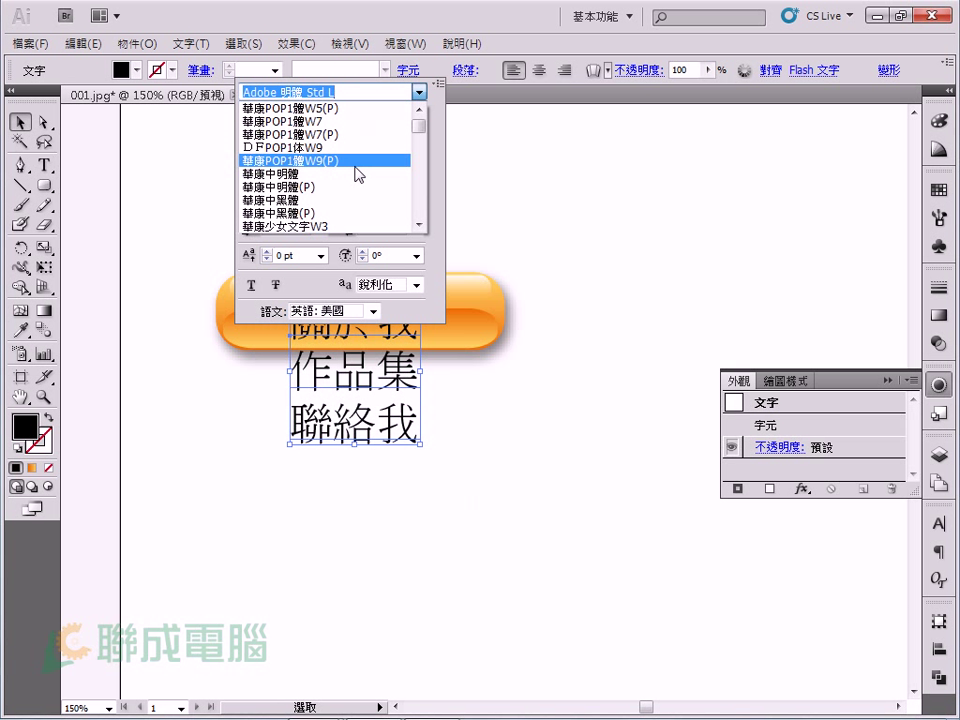
{"action": "scroll", "coordinate": [358, 172], "scroll_direction": "down", "scroll_amount": 1}
{"action": "scroll", "coordinate": [356, 173], "scroll_direction": "down", "scroll_amount": 2}
{"action": "scroll", "coordinate": [356, 173], "scroll_direction": "down", "scroll_amount": 1}
{"action": "scroll", "coordinate": [356, 173], "scroll_direction": "down", "scroll_amount": 2}
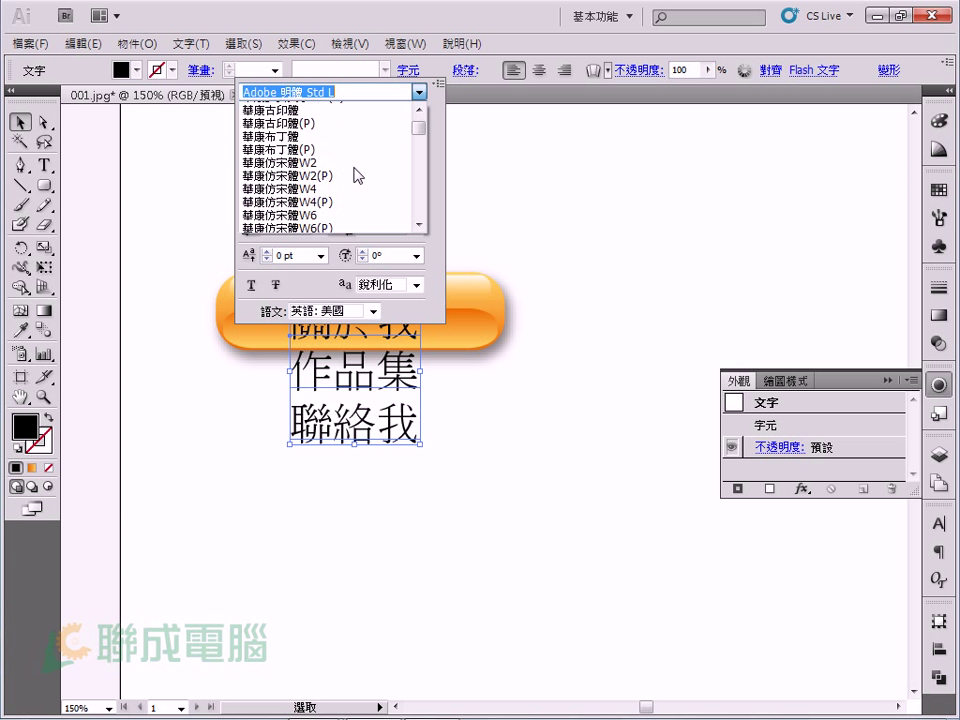
{"action": "scroll", "coordinate": [358, 176], "scroll_direction": "down", "scroll_amount": 1}
{"action": "scroll", "coordinate": [356, 175], "scroll_direction": "down", "scroll_amount": 1}
{"action": "scroll", "coordinate": [356, 175], "scroll_direction": "down", "scroll_amount": 3}
{"action": "scroll", "coordinate": [356, 175], "scroll_direction": "down", "scroll_amount": 1}
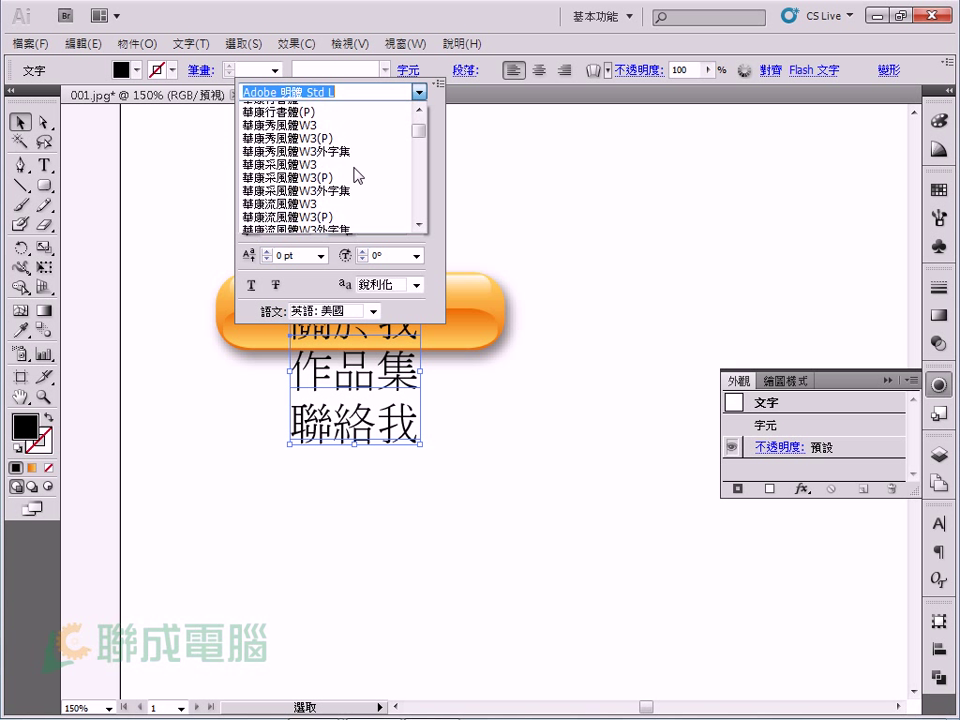
{"action": "scroll", "coordinate": [356, 175], "scroll_direction": "down", "scroll_amount": 2}
{"action": "scroll", "coordinate": [356, 175], "scroll_direction": "down", "scroll_amount": 1}
{"action": "scroll", "coordinate": [356, 175], "scroll_direction": "down", "scroll_amount": 5}
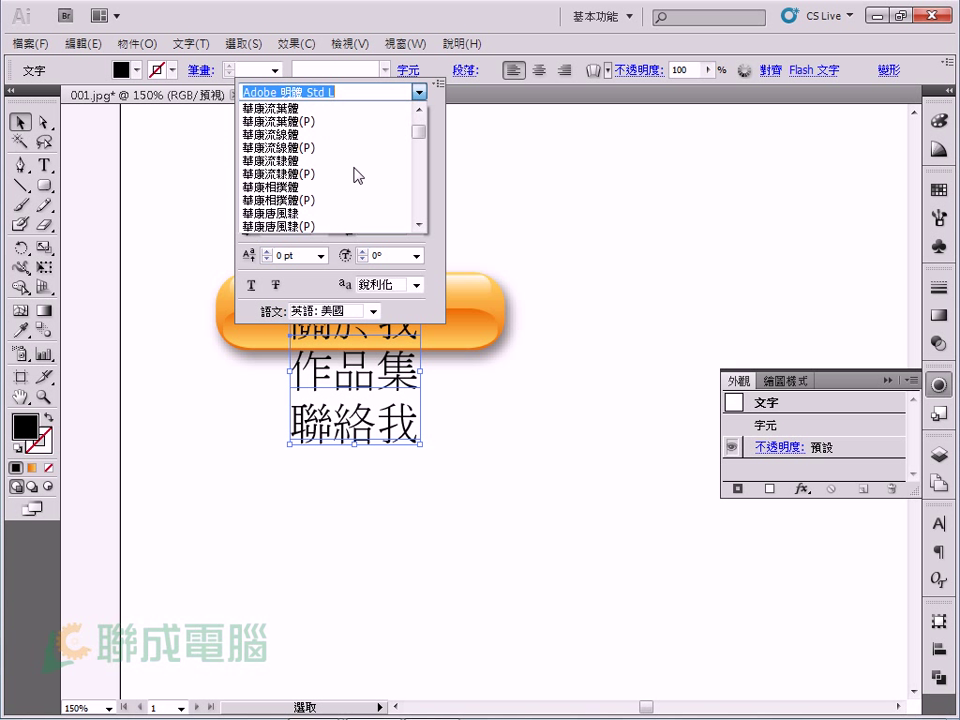
{"action": "scroll", "coordinate": [356, 175], "scroll_direction": "down", "scroll_amount": 3}
{"action": "scroll", "coordinate": [356, 175], "scroll_direction": "down", "scroll_amount": 2}
{"action": "scroll", "coordinate": [356, 175], "scroll_direction": "down", "scroll_amount": 4}
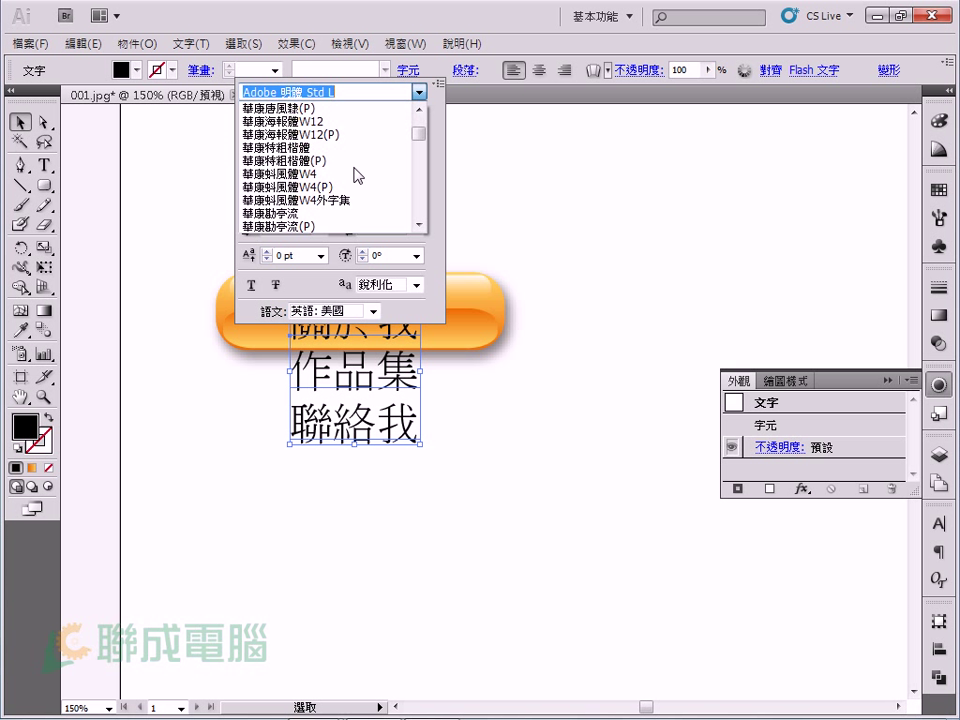
{"action": "scroll", "coordinate": [356, 175], "scroll_direction": "down", "scroll_amount": 3}
{"action": "scroll", "coordinate": [356, 175], "scroll_direction": "down", "scroll_amount": 3}
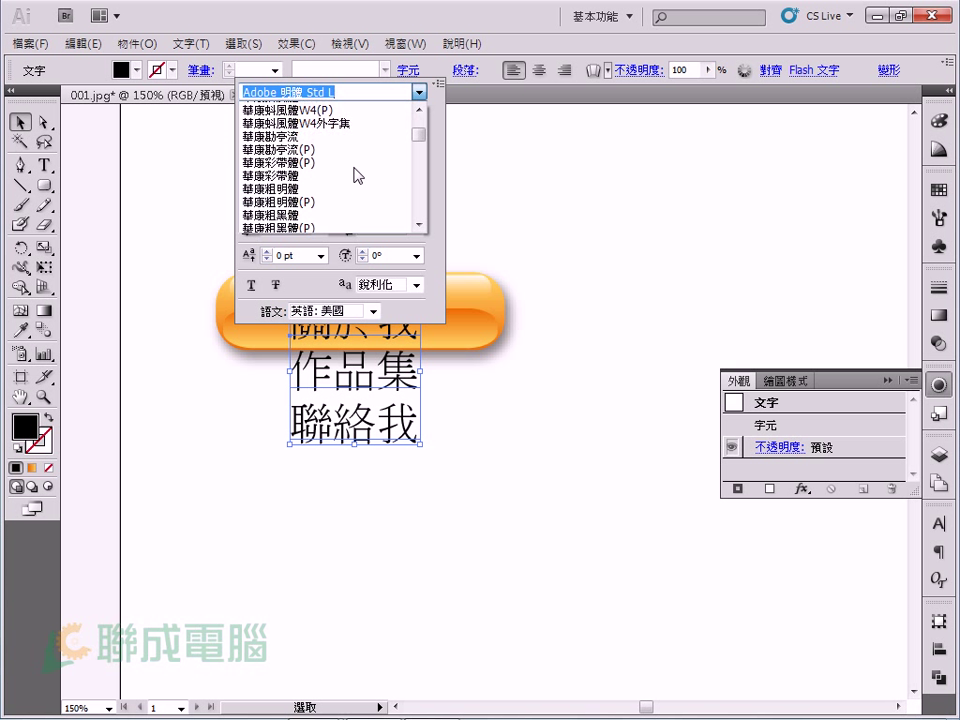
{"action": "scroll", "coordinate": [356, 172], "scroll_direction": "down", "scroll_amount": 3}
{"action": "left_click", "coordinate": [324, 180]}
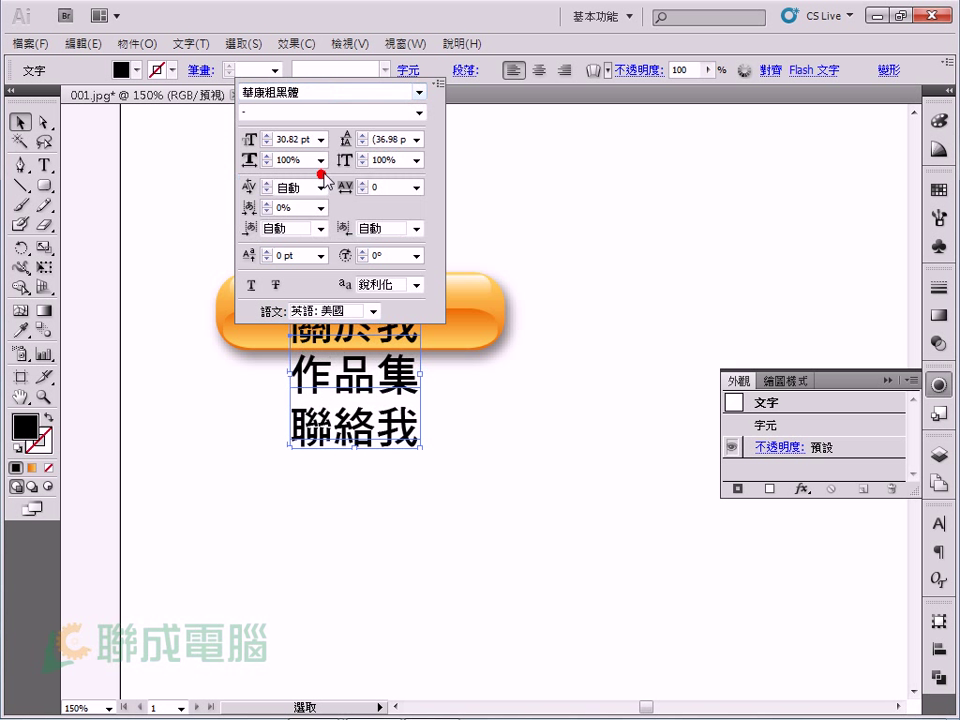
{"action": "left_click", "coordinate": [546, 460]}
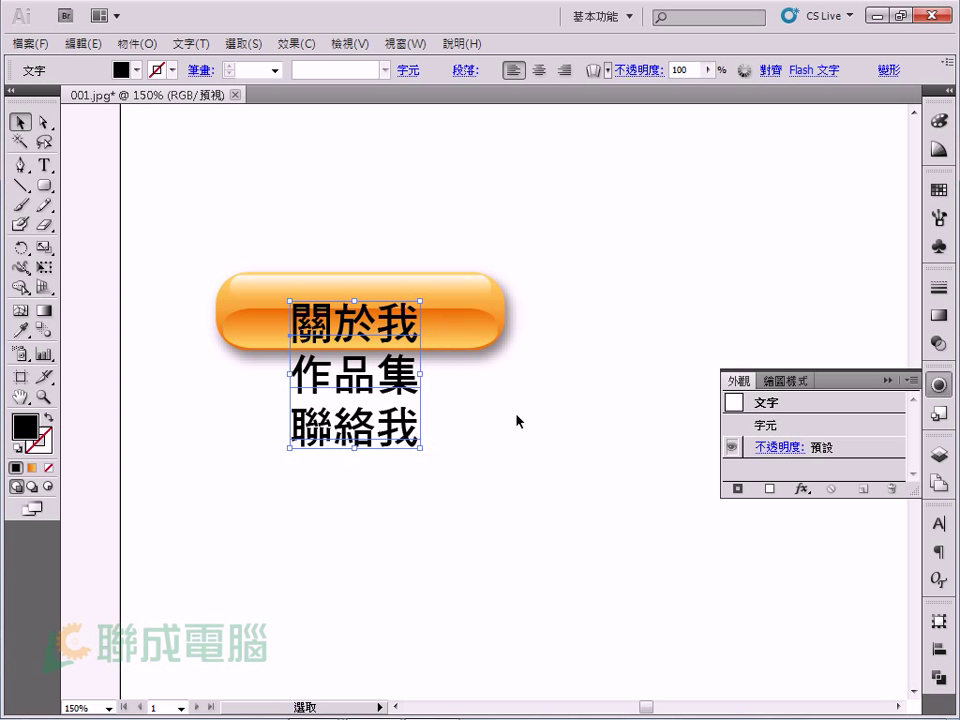
Set the label's tracking to 500 in the Character panel
{"action": "left_click", "coordinate": [940, 521]}
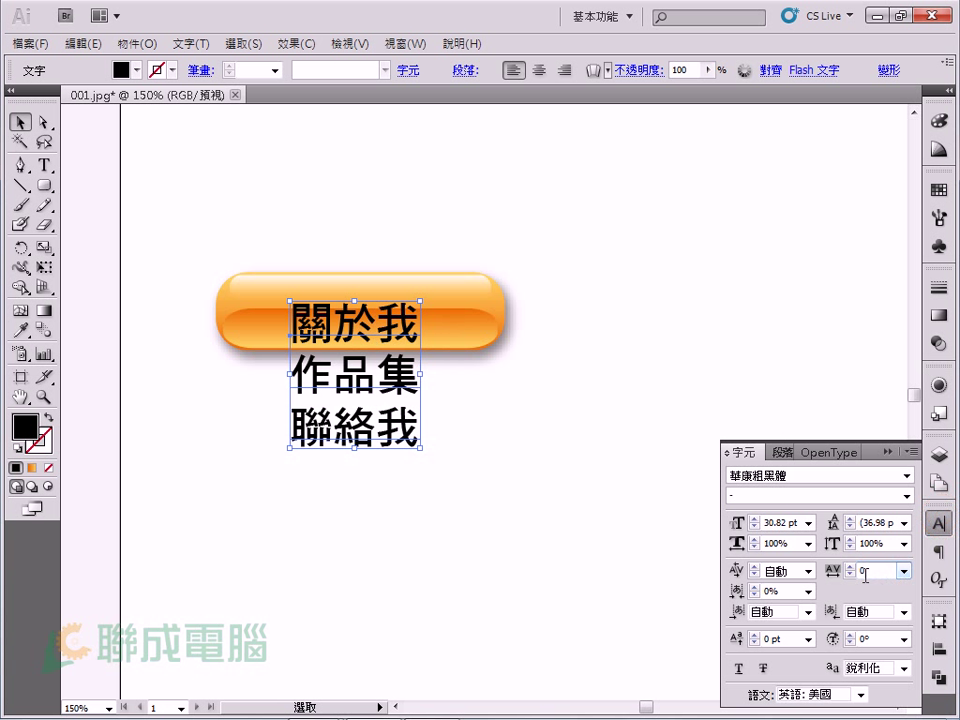
{"action": "left_click", "coordinate": [875, 522]}
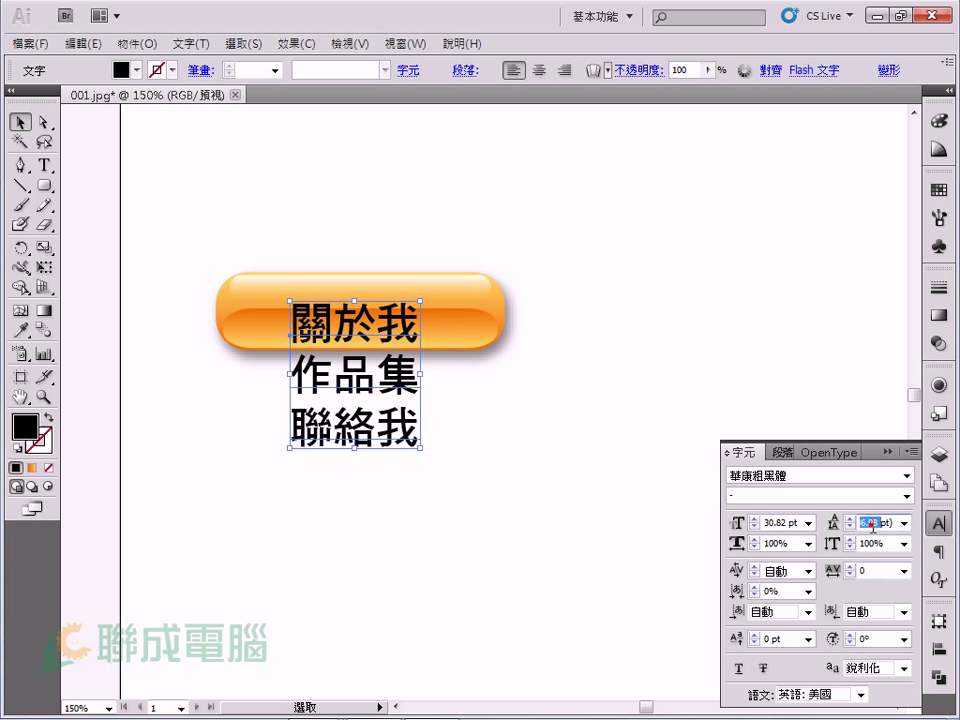
{"action": "left_click", "coordinate": [868, 569]}
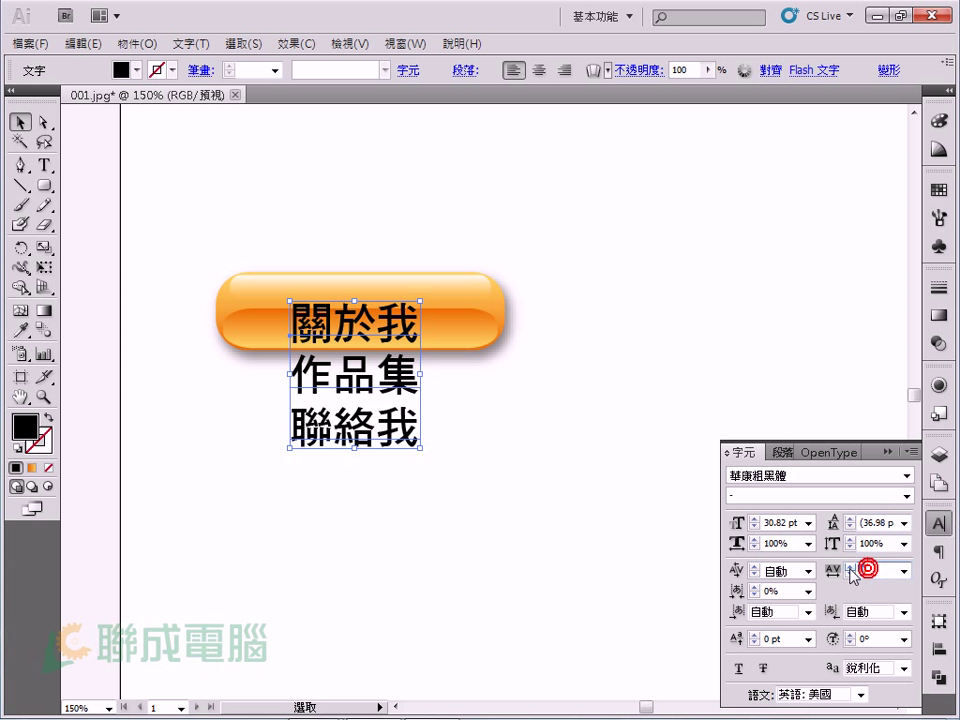
{"action": "type", "text": "30"}
{"action": "key", "text": "Return"}
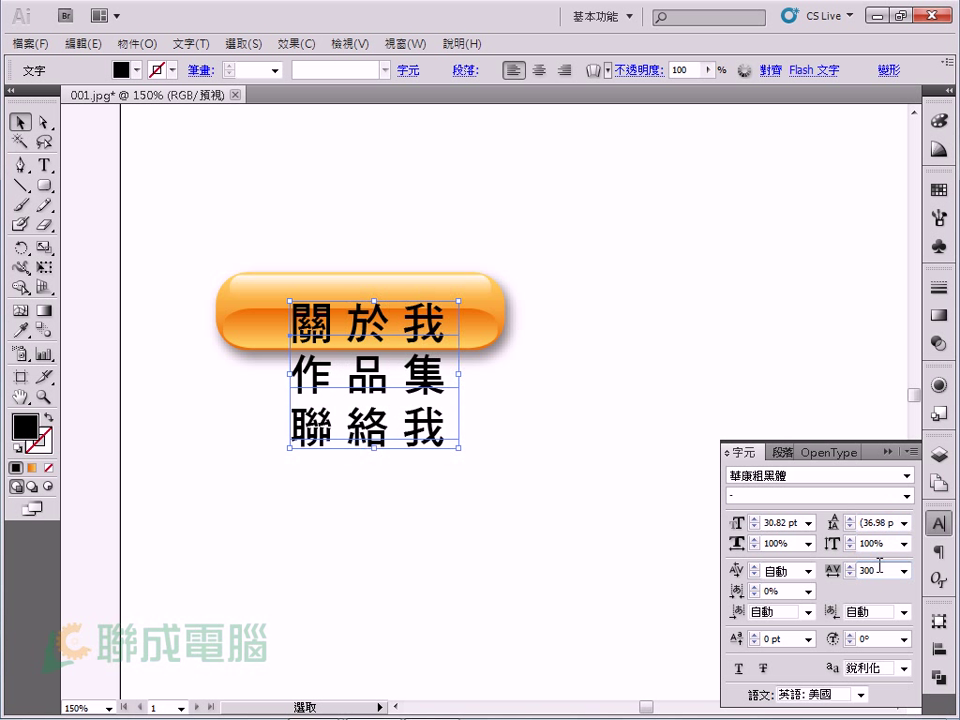
{"action": "left_click", "coordinate": [823, 569]}
{"action": "type", "text": "5"}
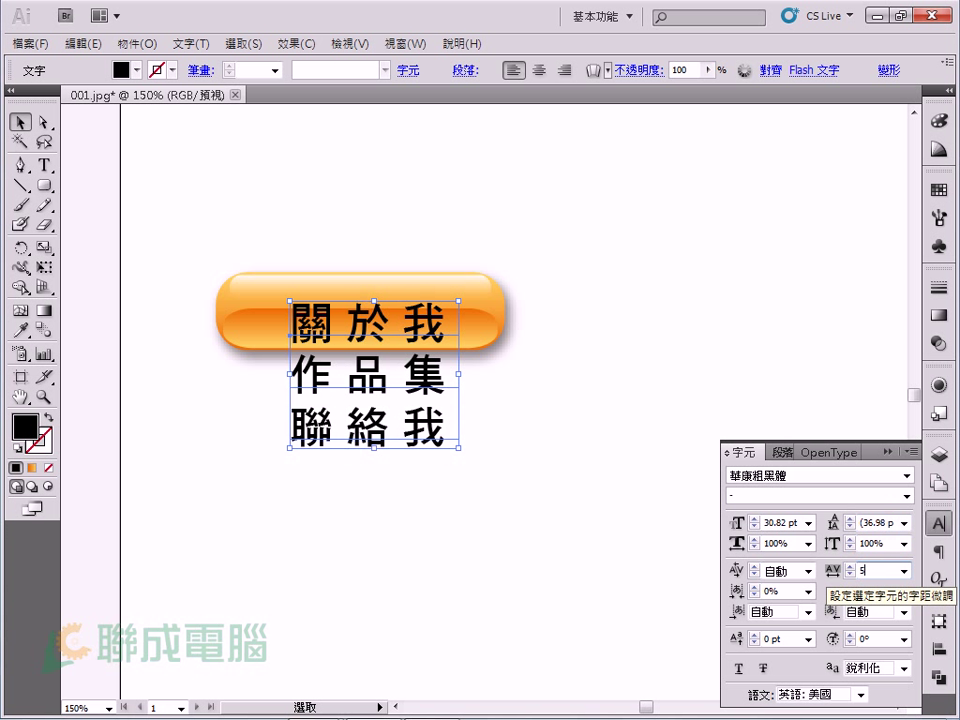
{"action": "key", "text": "Return"}
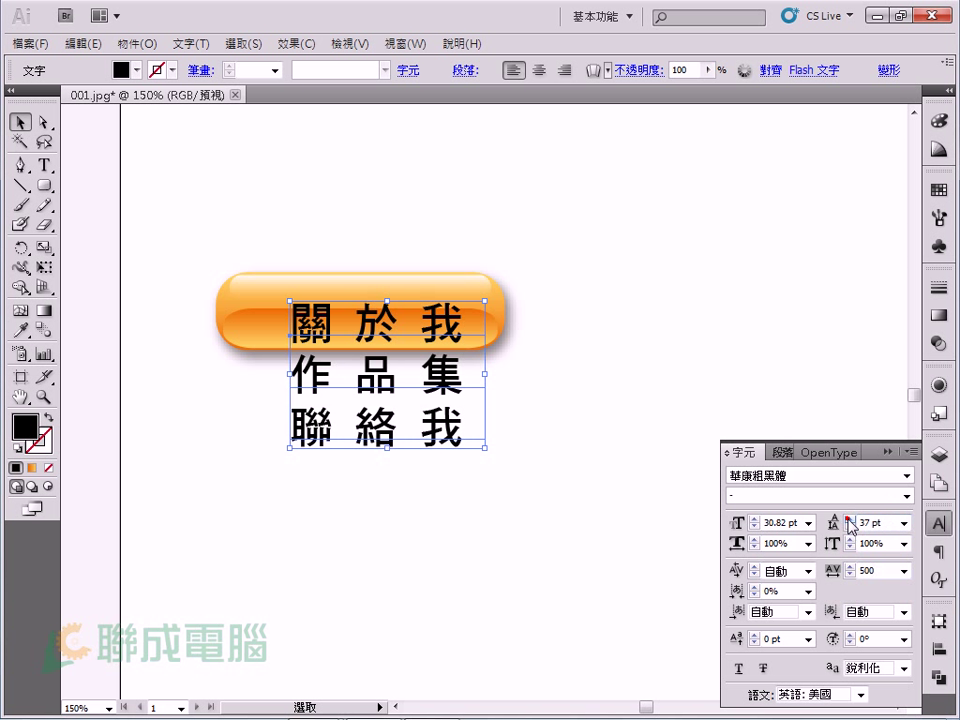
Set the label's leading to 75 pt
{"action": "double_click", "coordinate": [872, 522]}
{"action": "type", "text": "100"}
{"action": "key", "text": "Return"}
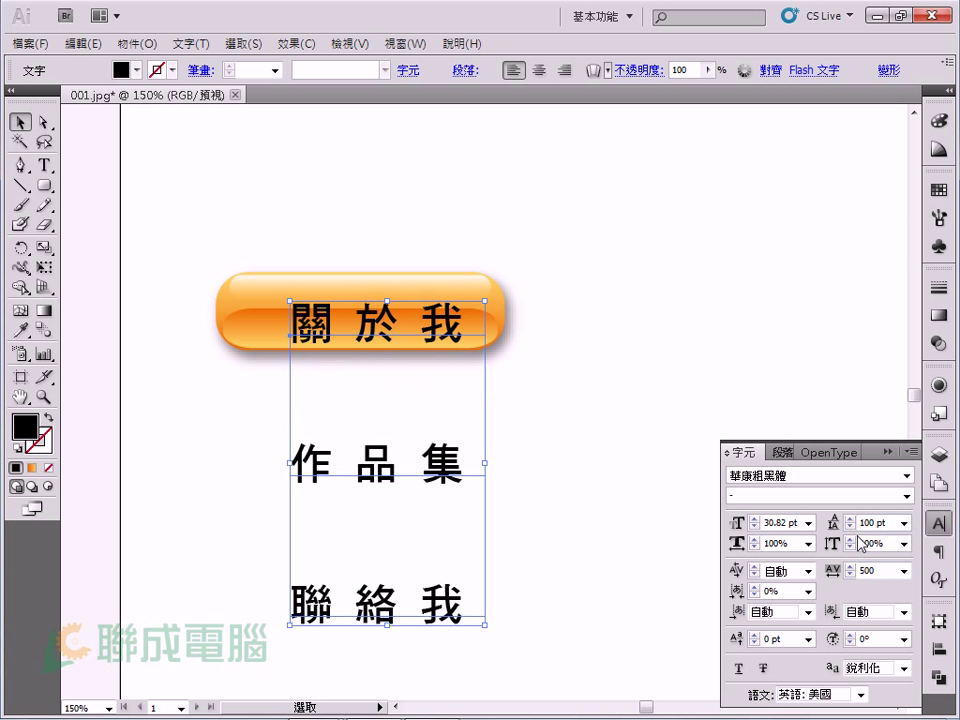
{"action": "double_click", "coordinate": [870, 522]}
{"action": "type", "text": "75"}
{"action": "key", "text": "Return"}
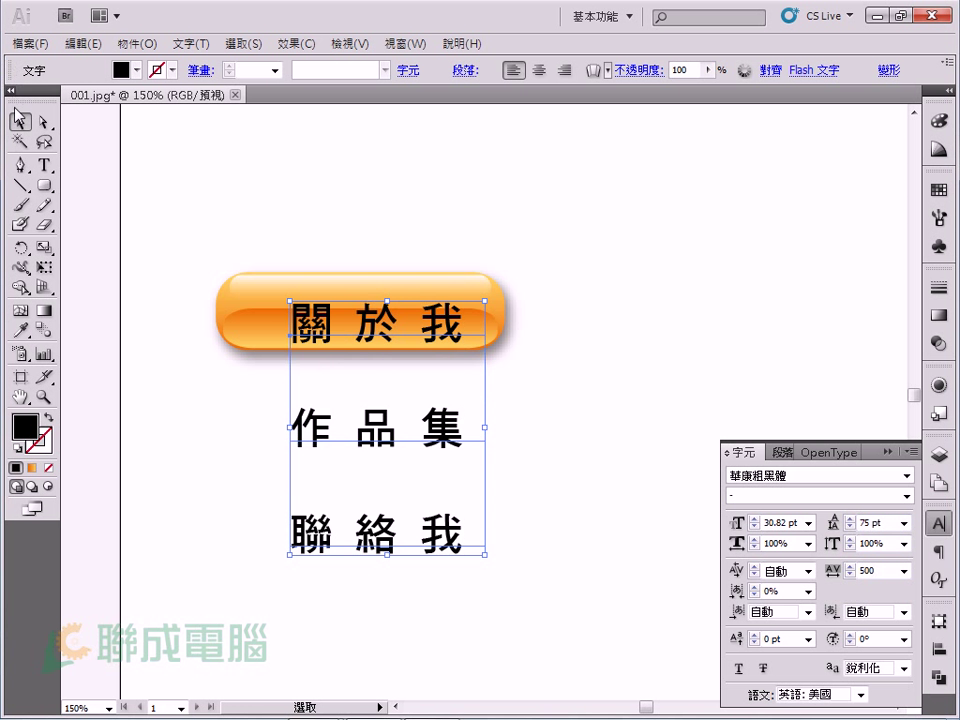
Shift the text block slightly left so 關於我 is centred on the button
{"action": "left_click", "coordinate": [205, 163]}
{"action": "mouse_move", "coordinate": [388, 334]}
{"action": "left_mouse_down"}
{"action": "mouse_move", "coordinate": [300, 521]}
{"action": "mouse_move", "coordinate": [369, 332]}
{"action": "left_mouse_up"}
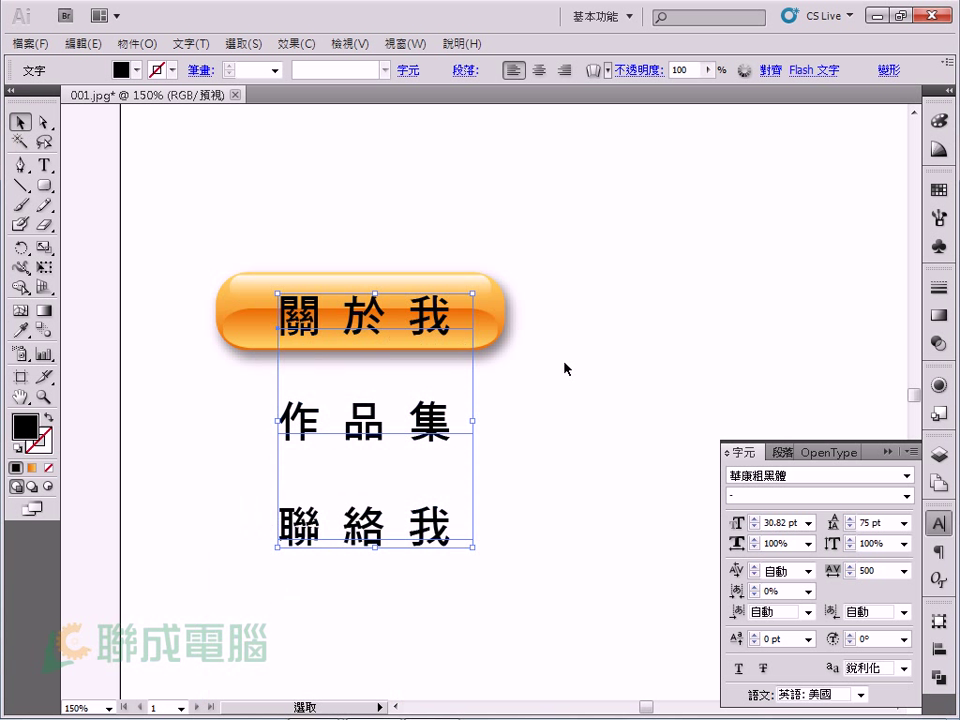
{"action": "key", "text": "Left"}
{"action": "key", "text": "Left"}
{"action": "key", "text": "Left"}
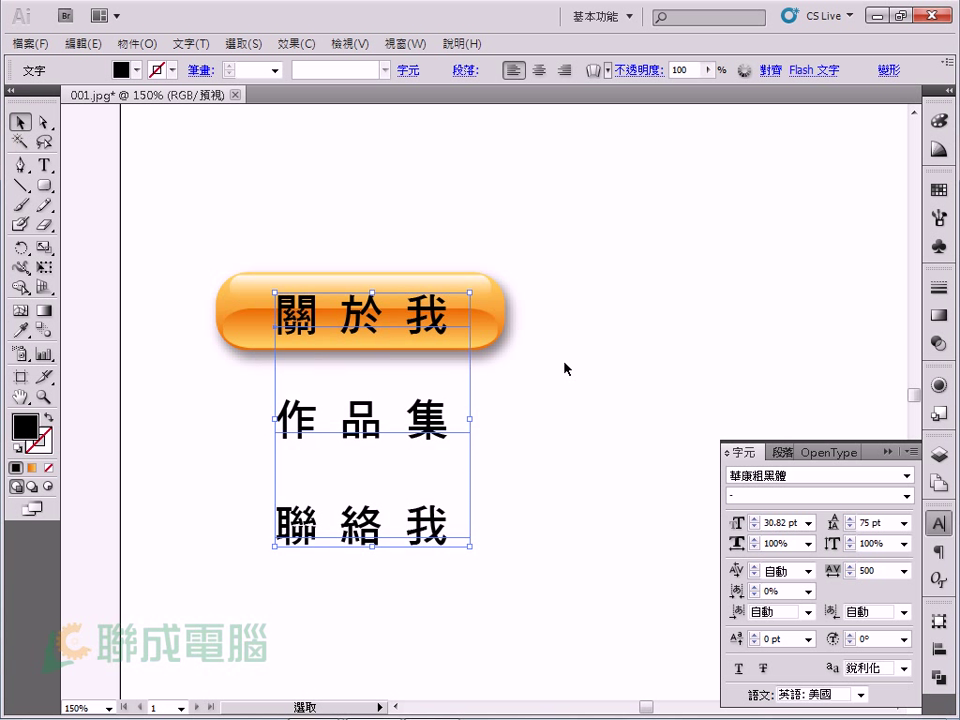
{"action": "key", "text": "Left"}
Copy the glossy orange button behind the 作品集 and 聯絡我 labels
{"action": "left_click", "coordinate": [565, 368]}
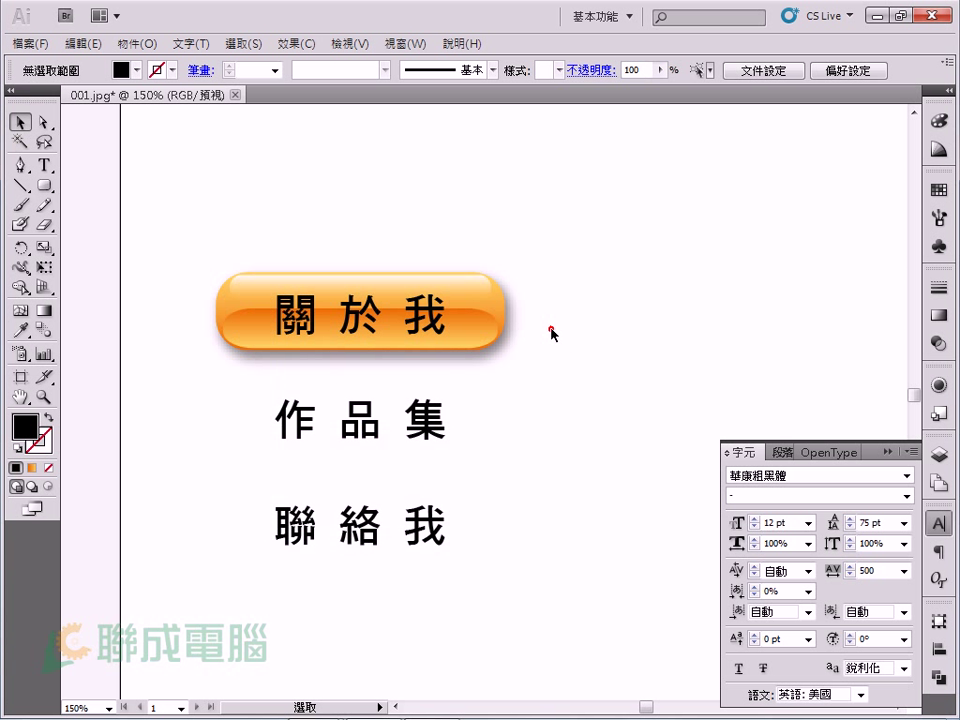
{"action": "left_click", "coordinate": [410, 328]}
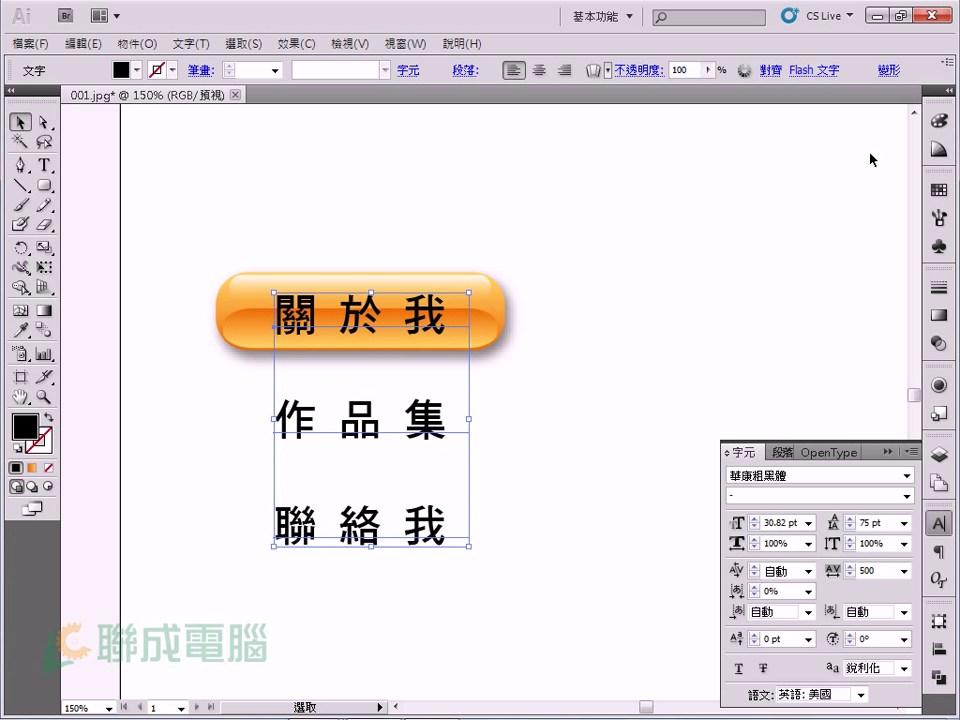
{"action": "left_click", "coordinate": [740, 214]}
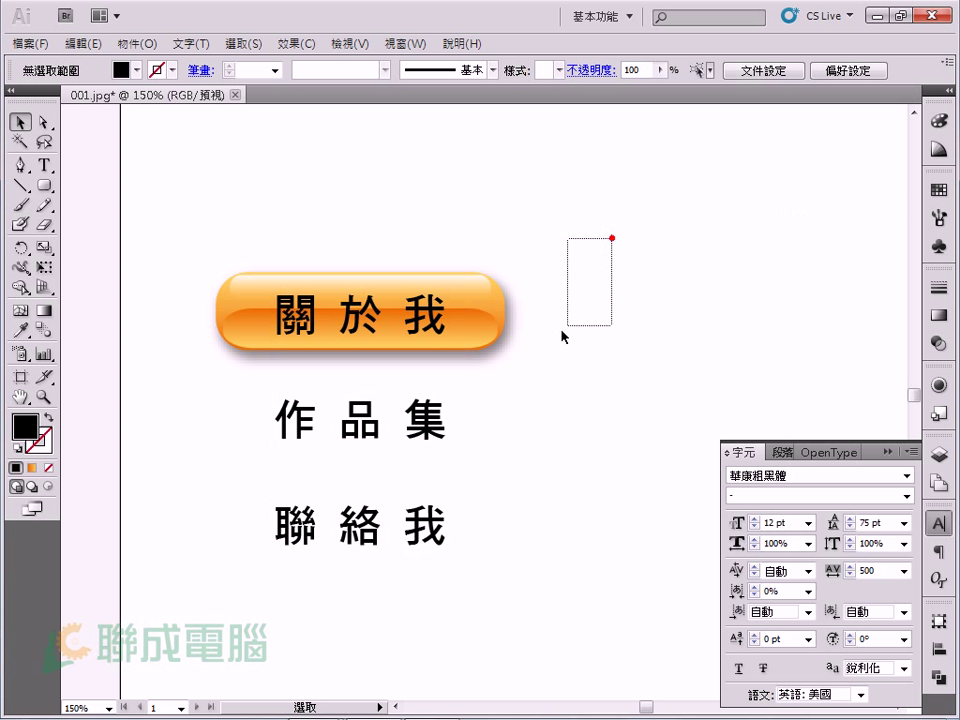
{"action": "left_click_drag", "start_coordinate": [611, 237], "coordinate": [470, 345]}
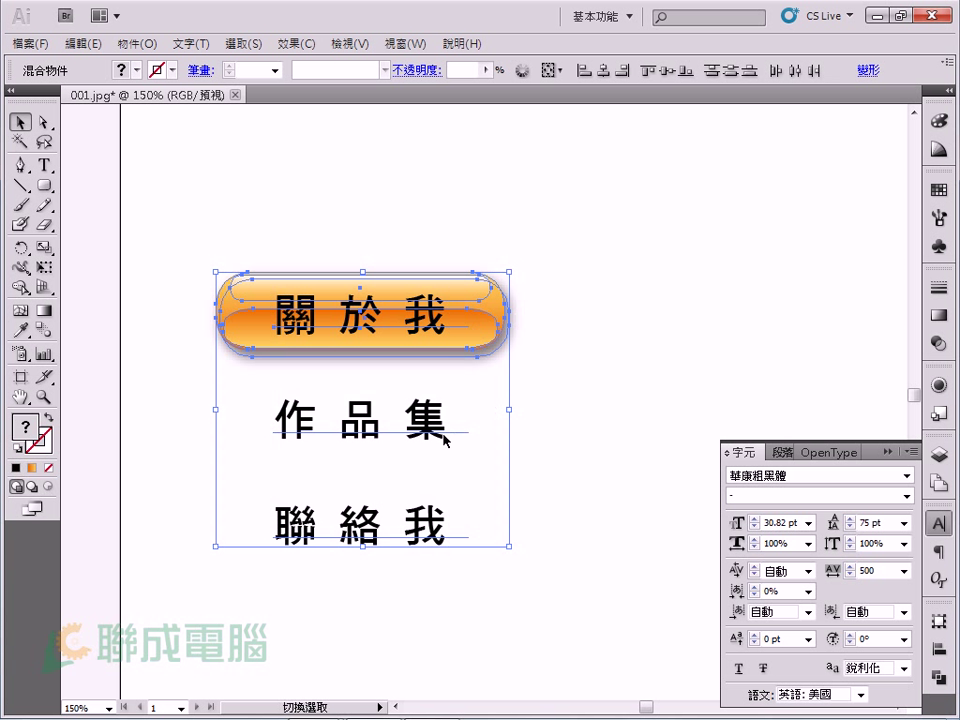
{"action": "left_click", "coordinate": [429, 422], "text": "shift"}
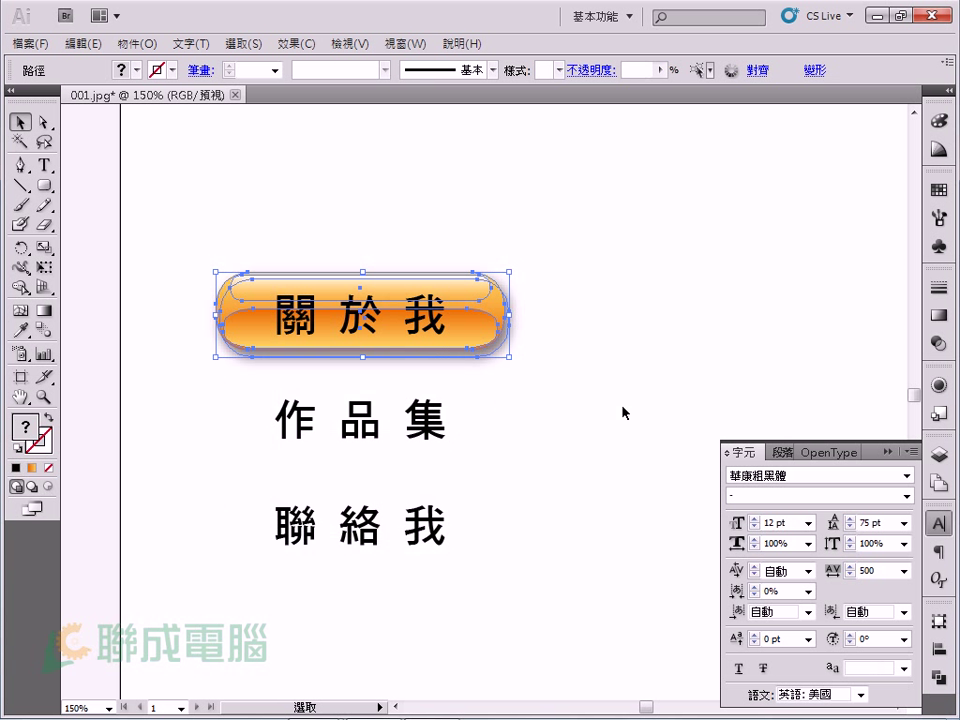
{"action": "key", "text": "ctrl"}
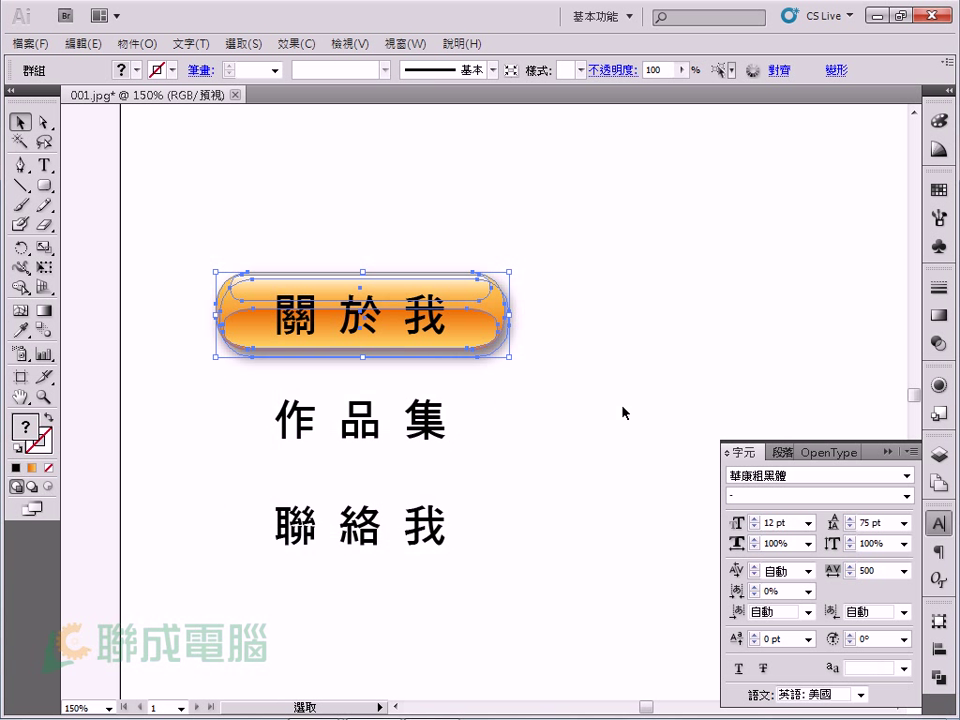
{"action": "left_click", "coordinate": [589, 333]}
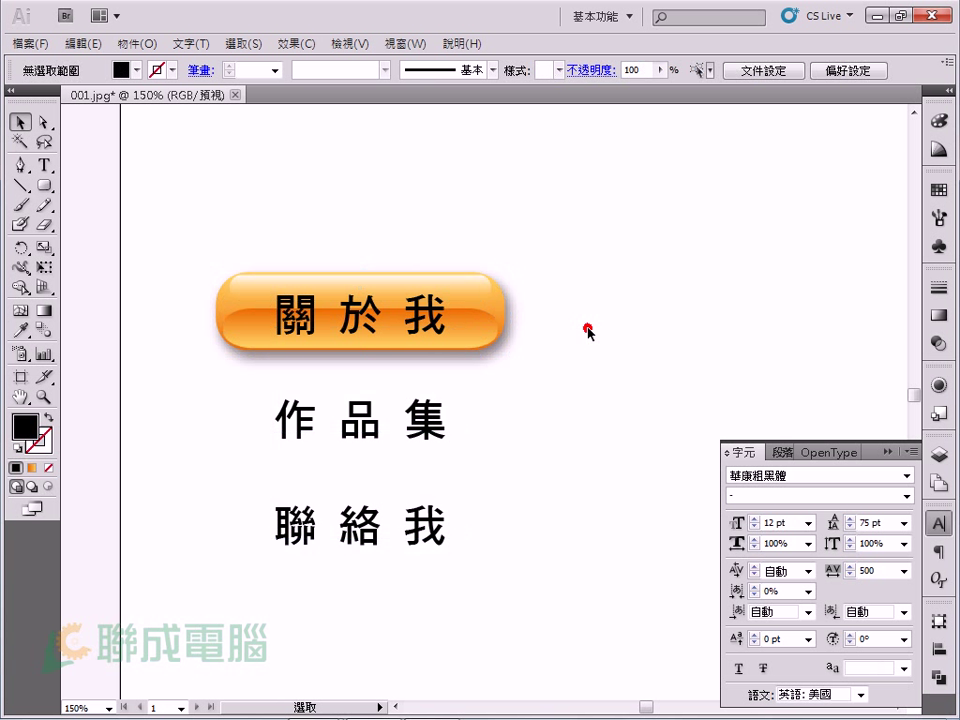
{"action": "left_click", "coordinate": [484, 326]}
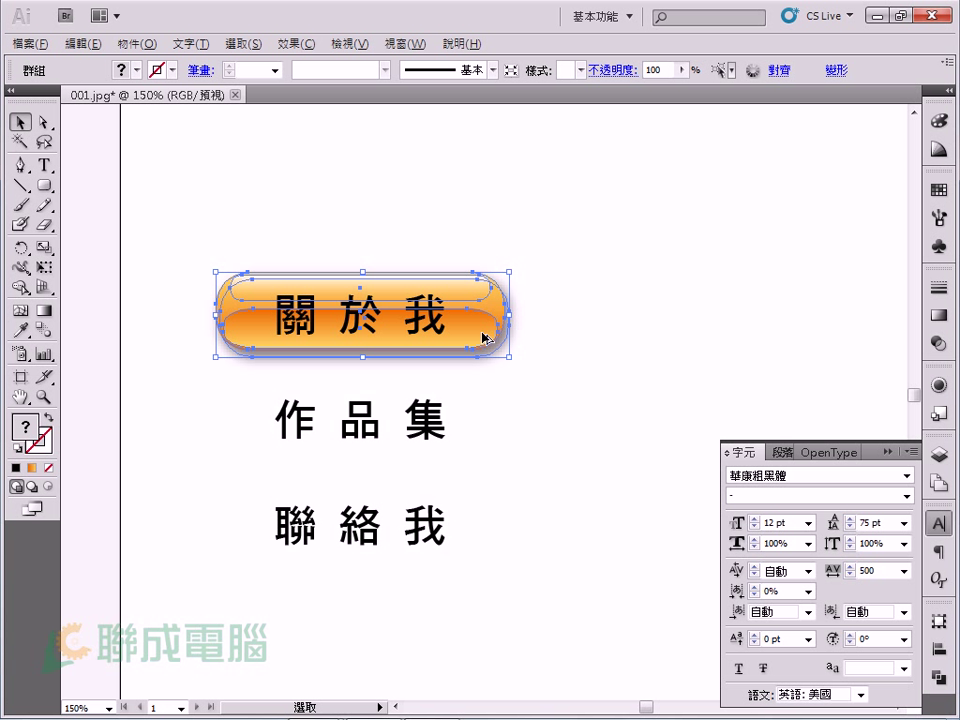
{"action": "left_click_drag", "start_coordinate": [484, 338], "coordinate": [471, 557]}
{"action": "left_click", "coordinate": [628, 477]}
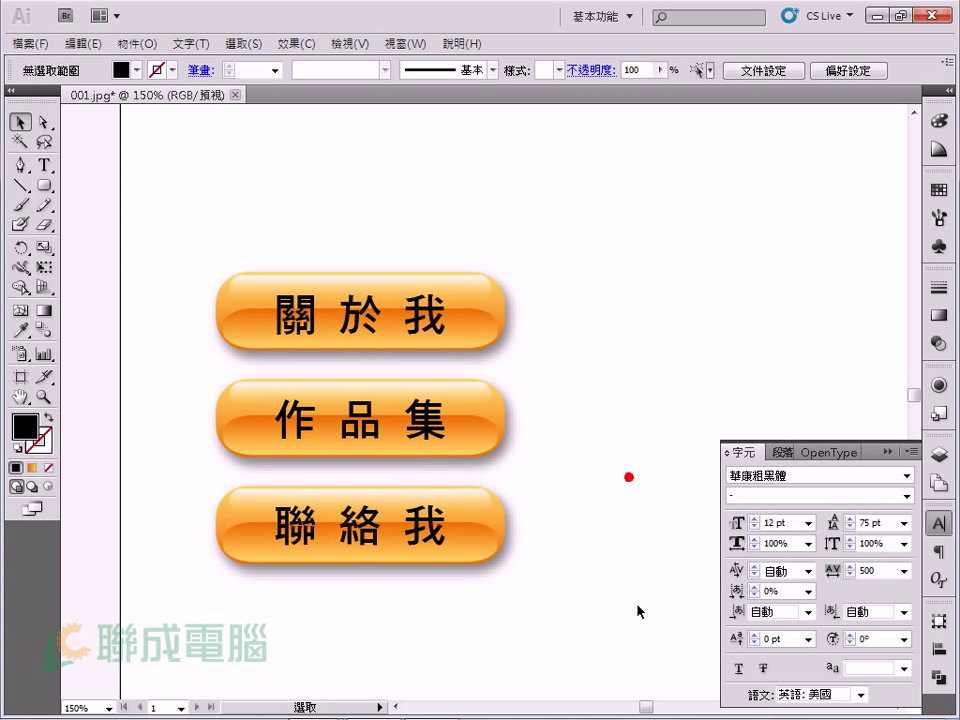
Move all three orange buttons together off the artboard to the left
{"action": "mouse_move", "coordinate": [544, 572]}
{"action": "left_mouse_down"}
{"action": "mouse_move", "coordinate": [549, 506]}
{"action": "mouse_move", "coordinate": [450, 484]}
{"action": "left_mouse_up"}
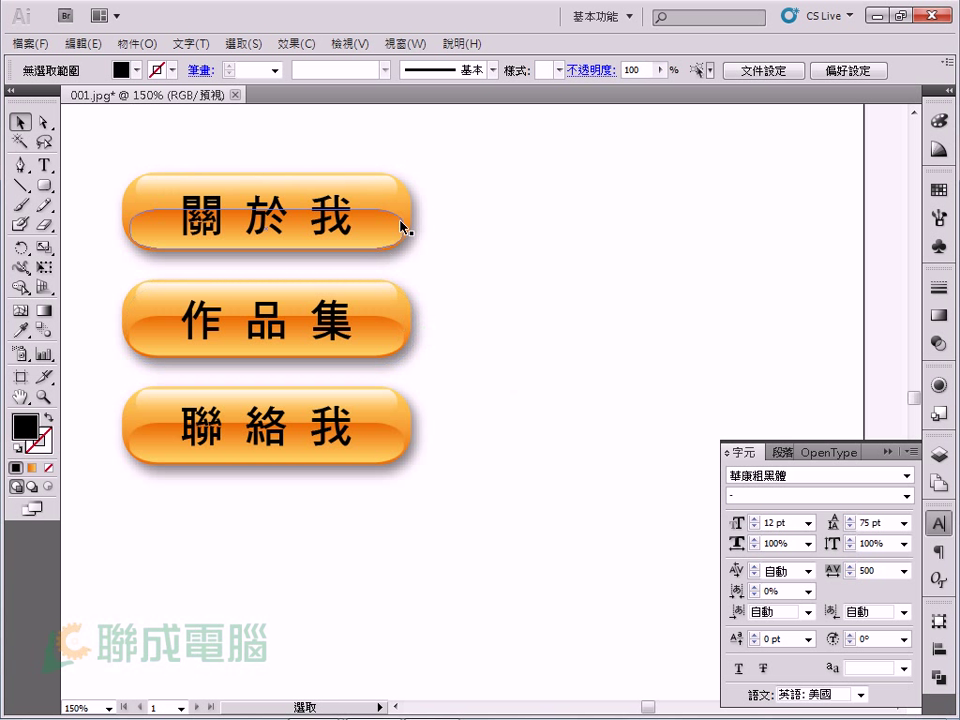
{"action": "left_click", "coordinate": [332, 528]}
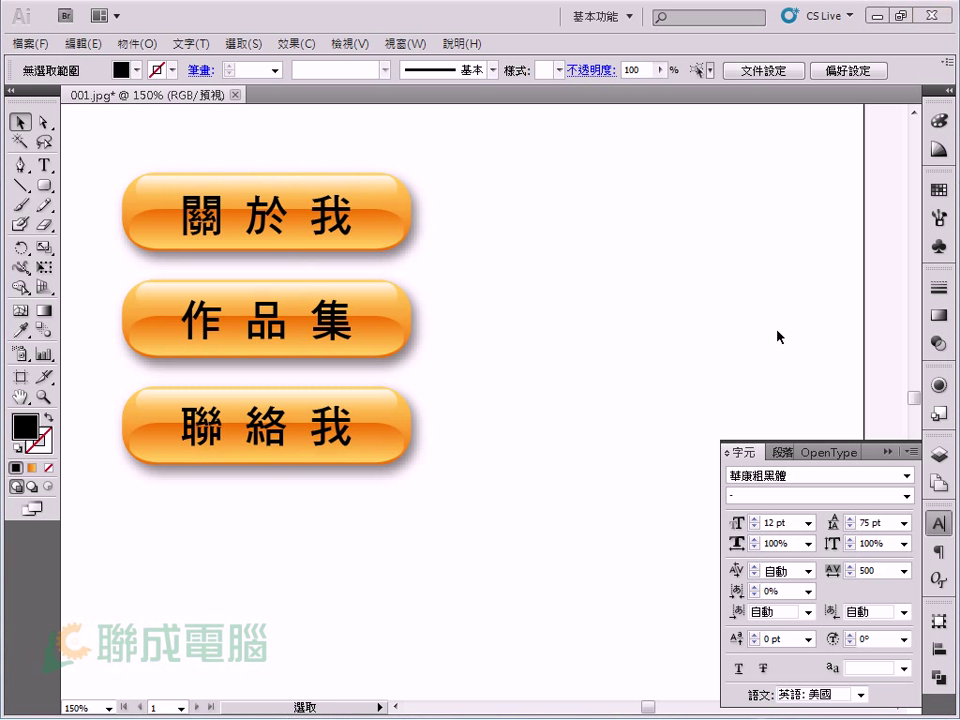
{"action": "key", "text": "ctrl+minus"}
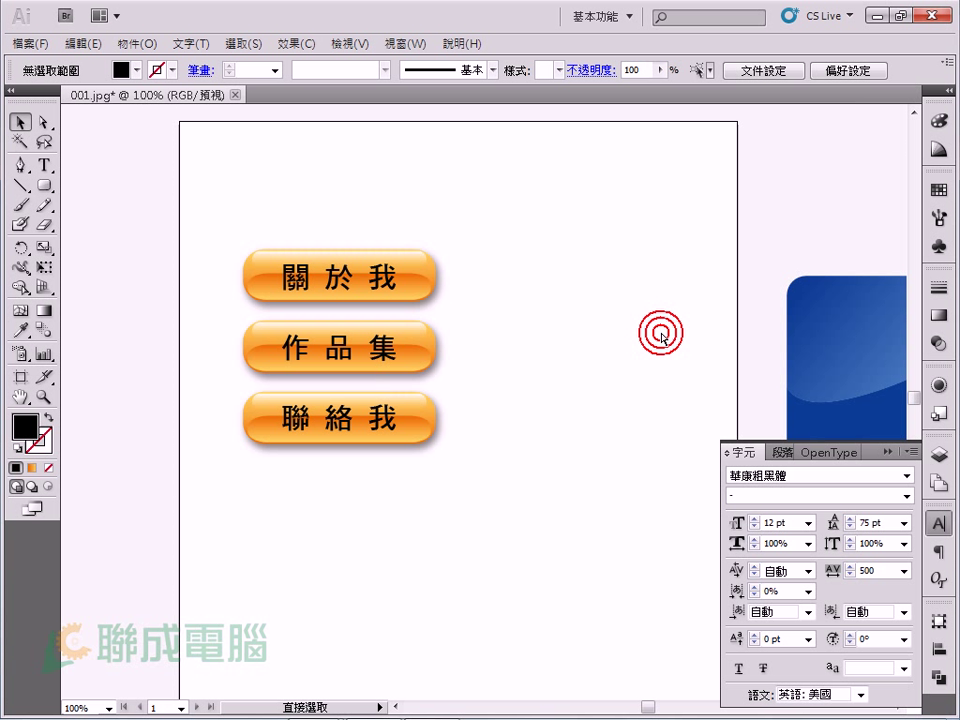
{"action": "key", "text": "ctrl+minus"}
{"action": "key", "text": "ctrl+minus"}
{"action": "left_click_drag", "start_coordinate": [556, 414], "coordinate": [567, 392]}
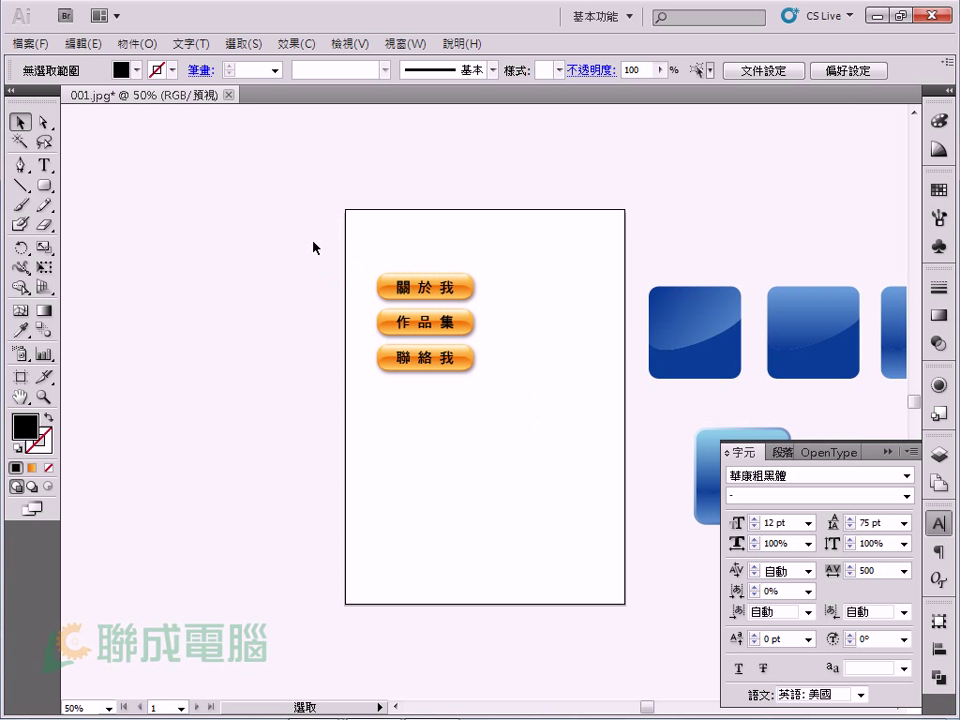
{"action": "left_click_drag", "start_coordinate": [328, 257], "coordinate": [501, 401]}
{"action": "left_click_drag", "start_coordinate": [453, 318], "coordinate": [287, 257]}
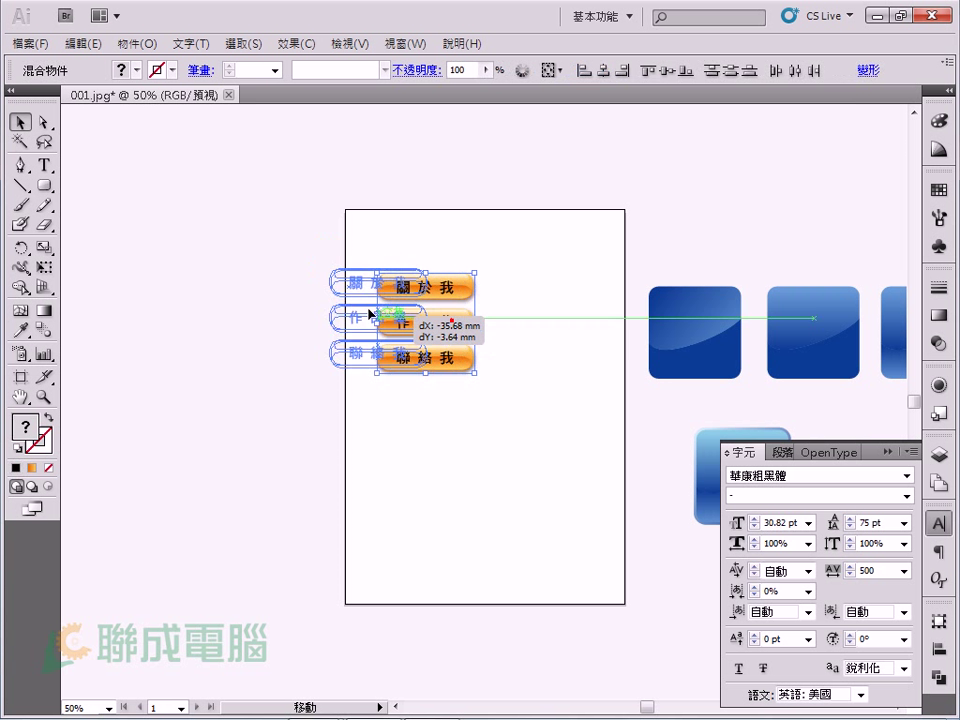
Draw a circle and fill it solid green (C 61.18, M 0, Y 100, K 0)
{"action": "left_click", "coordinate": [398, 259]}
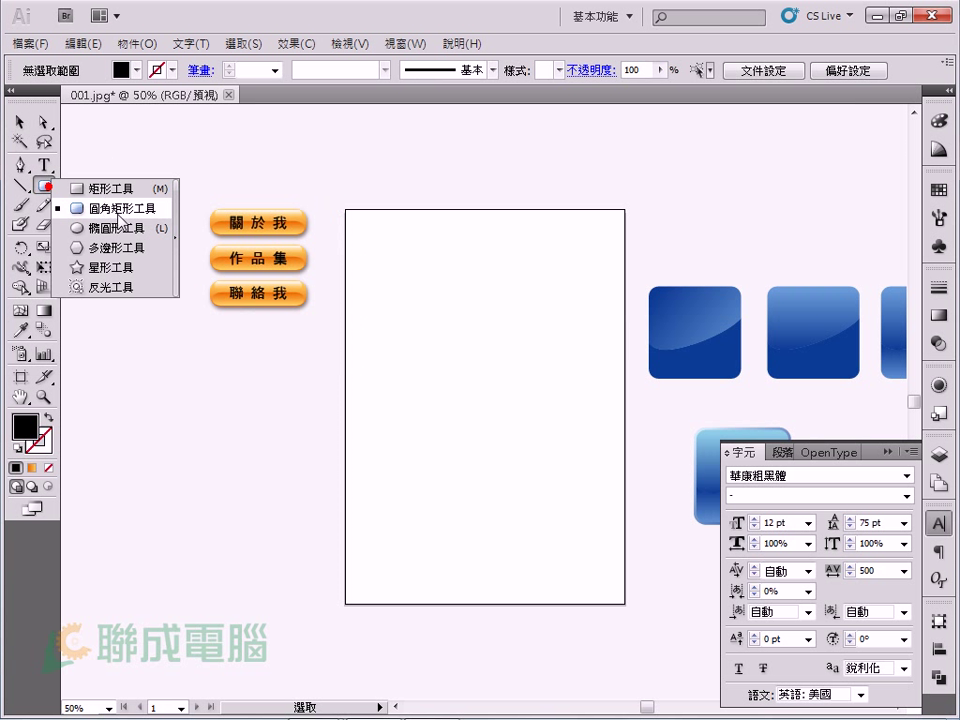
{"action": "left_click_drag", "start_coordinate": [44, 185], "coordinate": [110, 223]}
{"action": "left_click_drag", "start_coordinate": [422, 280], "coordinate": [489, 348]}
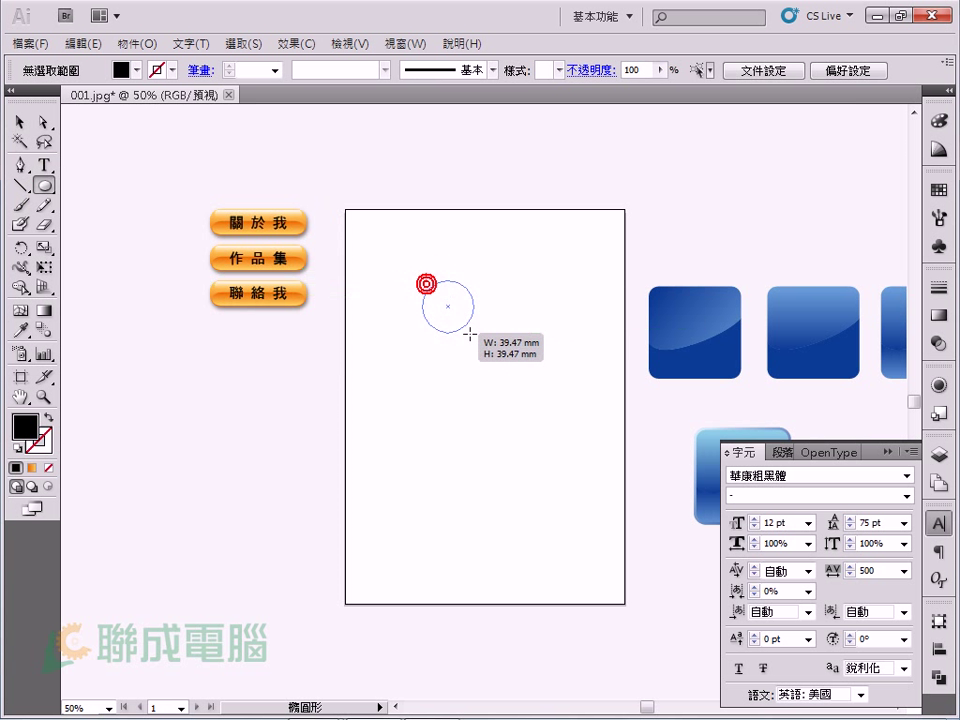
{"action": "mouse_move", "coordinate": [436, 279]}
{"action": "left_mouse_down"}
{"action": "mouse_move", "coordinate": [583, 403]}
{"action": "mouse_move", "coordinate": [506, 368]}
{"action": "left_mouse_up"}
{"action": "left_click", "coordinate": [33, 125]}
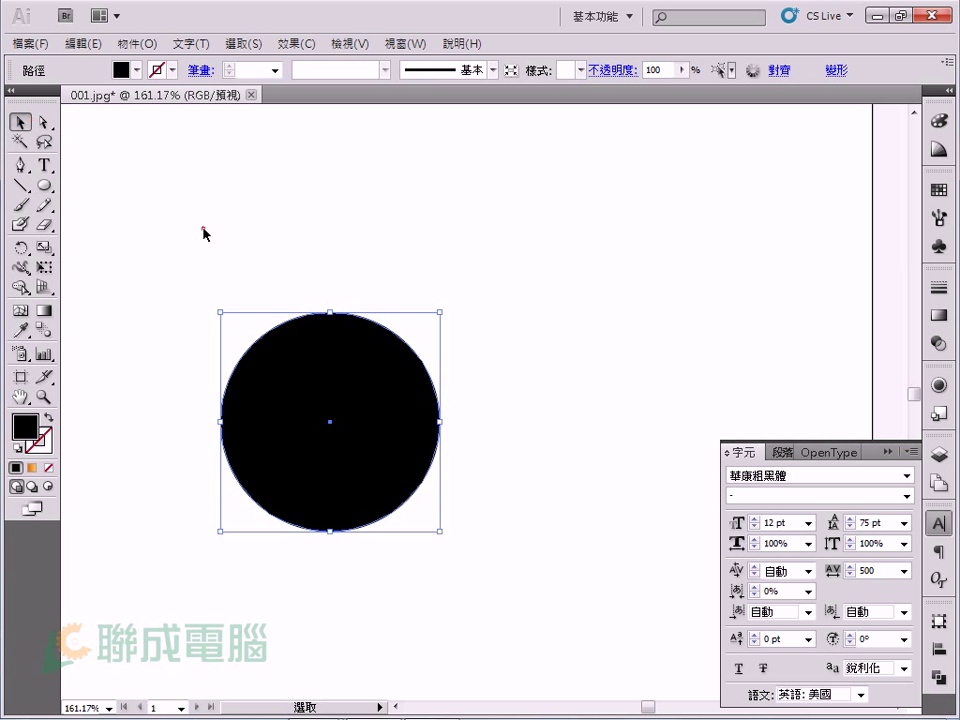
{"action": "left_click_drag", "start_coordinate": [317, 344], "coordinate": [335, 291]}
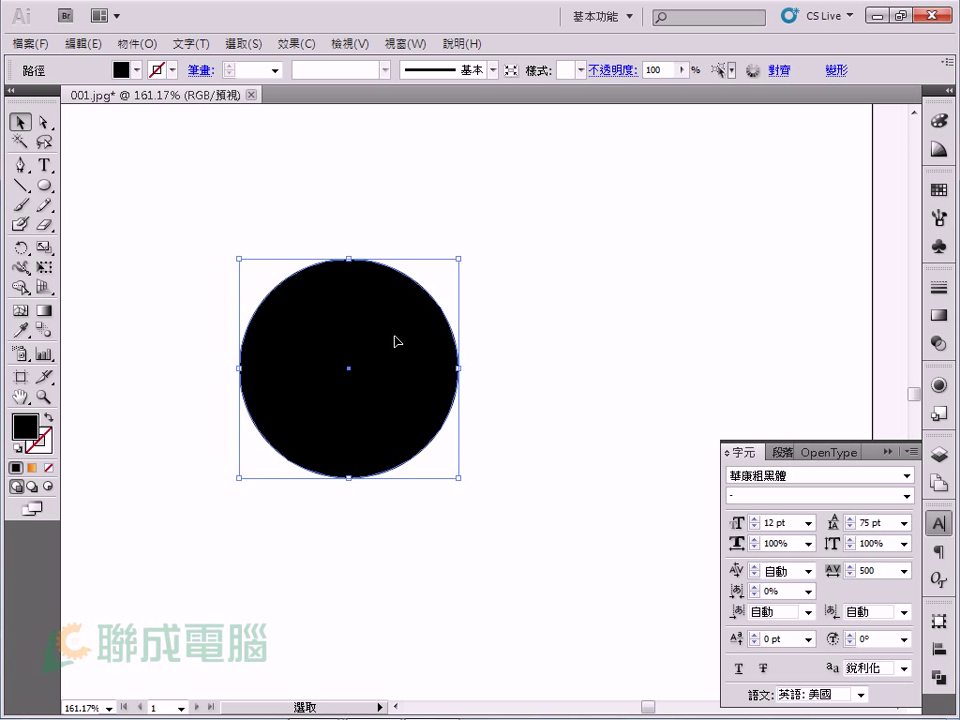
{"action": "left_click_drag", "start_coordinate": [395, 340], "coordinate": [411, 317]}
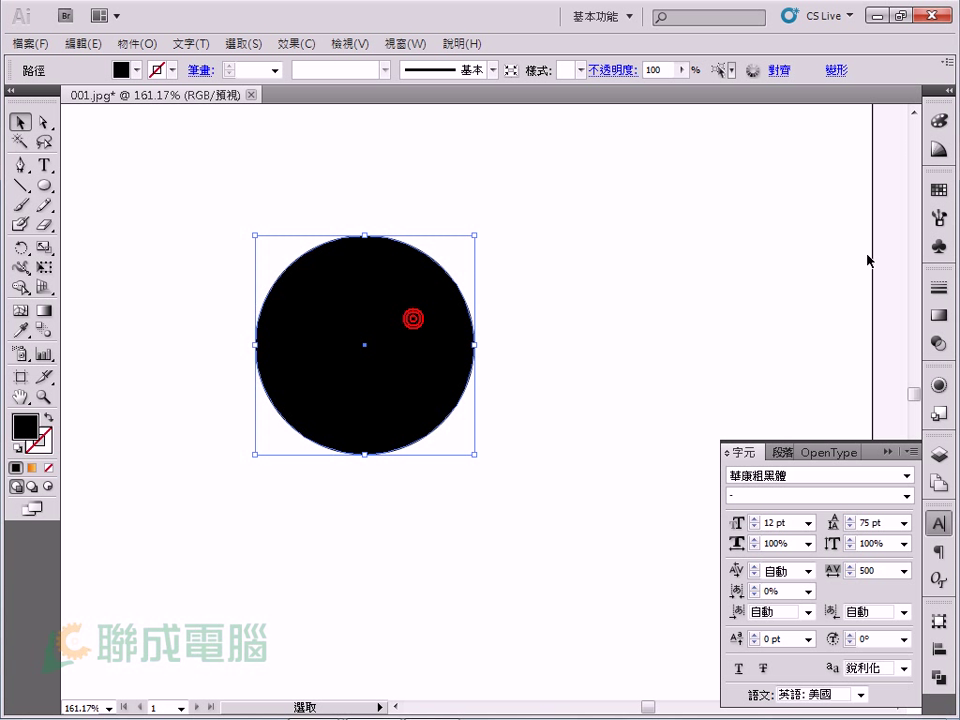
{"action": "left_click", "coordinate": [938, 121]}
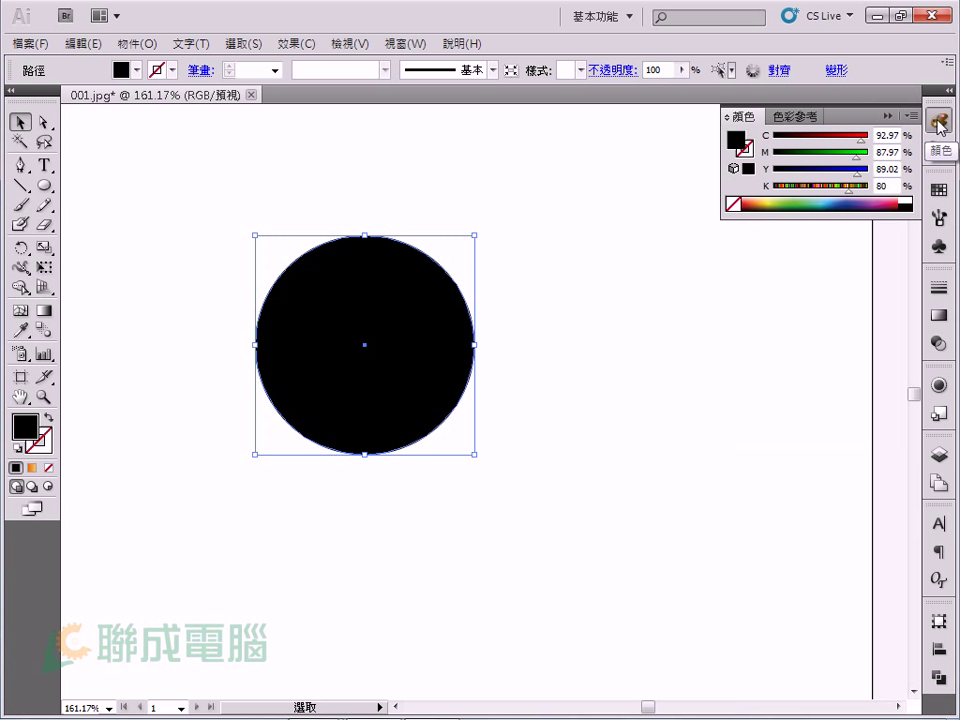
{"action": "left_click", "coordinate": [801, 200]}
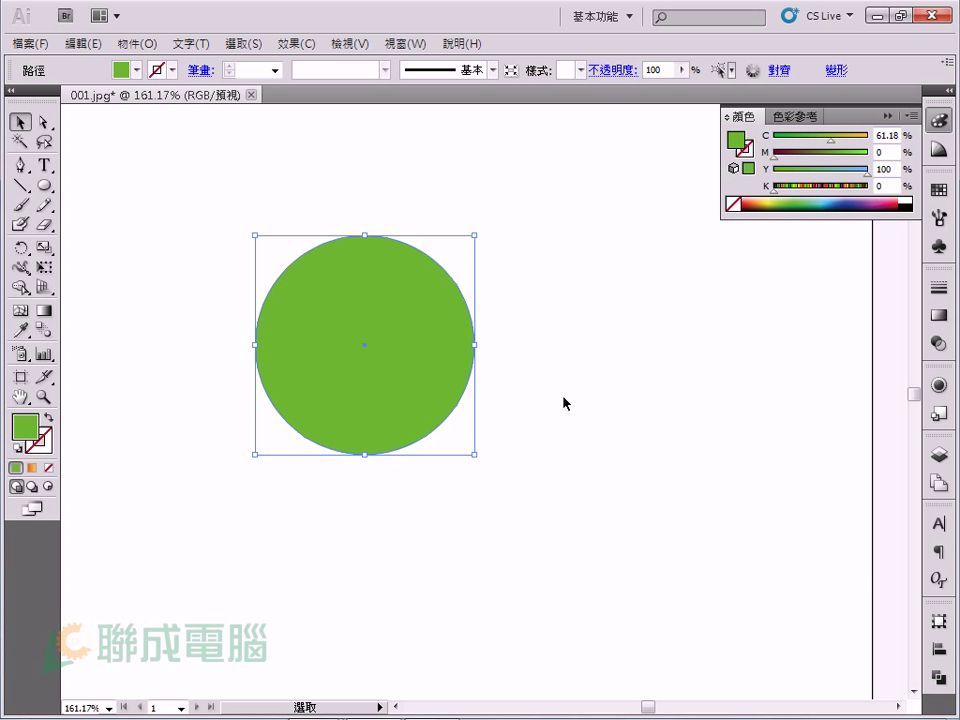
Add a mesh point low in the green circle and colour it pale green (C 29.8, Y 61.18)
{"action": "left_click", "coordinate": [20, 311]}
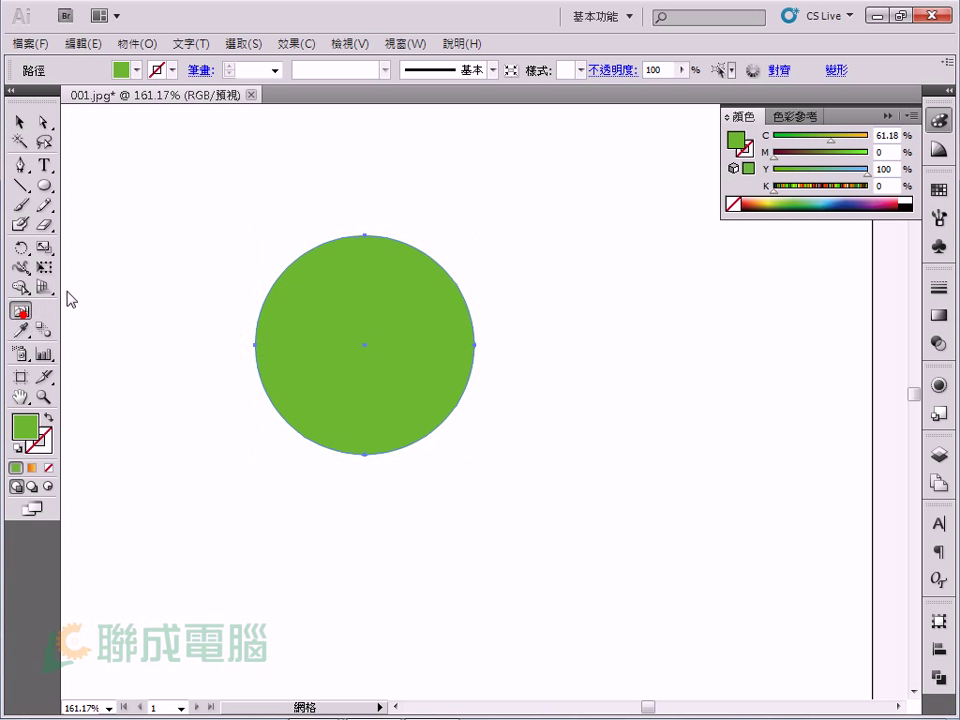
{"action": "left_click", "coordinate": [363, 425]}
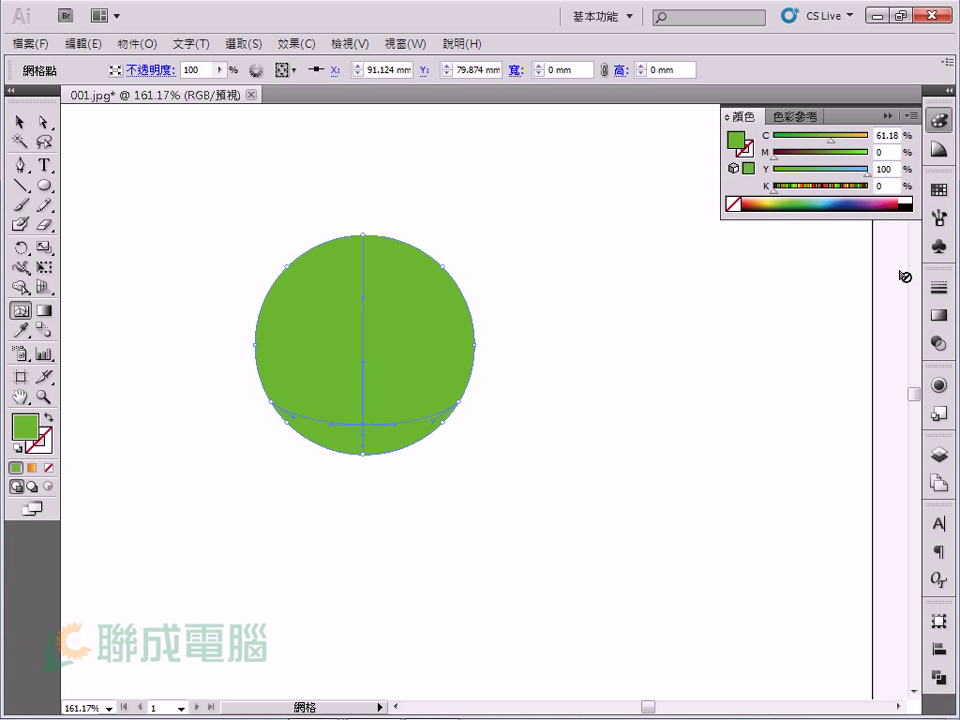
{"action": "left_click", "coordinate": [791, 198]}
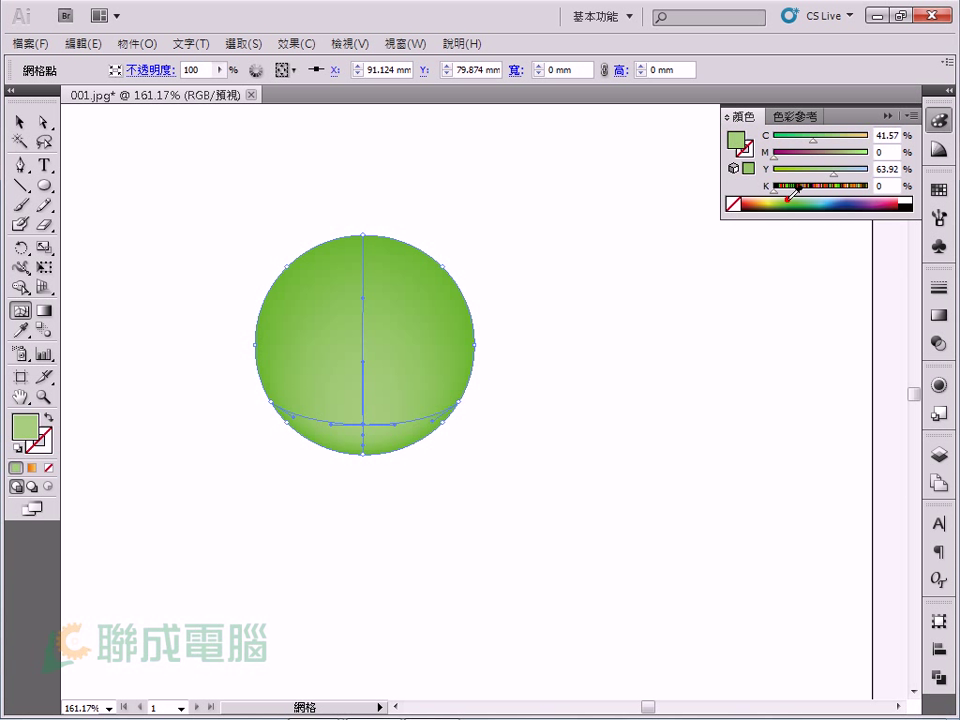
{"action": "left_click", "coordinate": [790, 200]}
{"action": "left_click", "coordinate": [788, 198]}
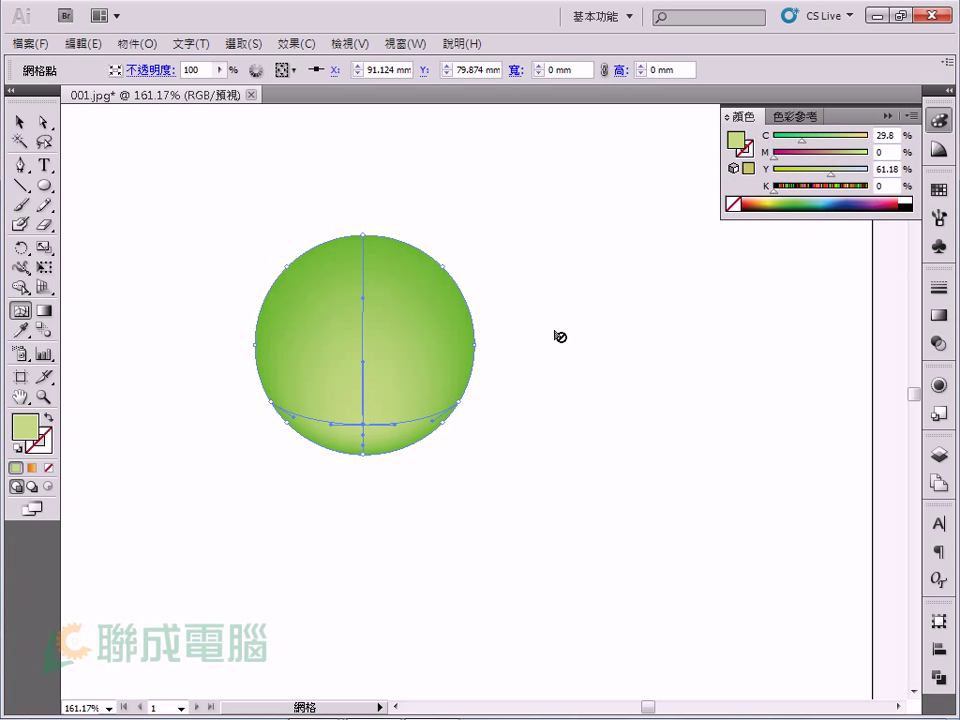
{"action": "left_click", "coordinate": [20, 121]}
{"action": "left_click", "coordinate": [142, 149]}
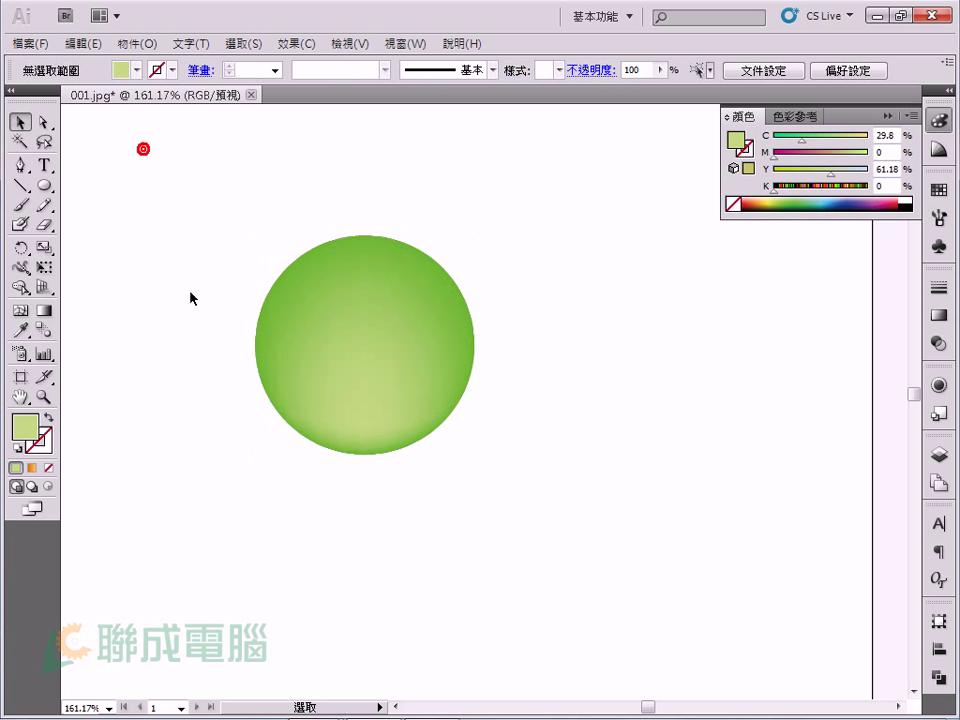
Draw a flattened ellipse across the upper half of the green sphere
{"action": "left_click", "coordinate": [44, 185]}
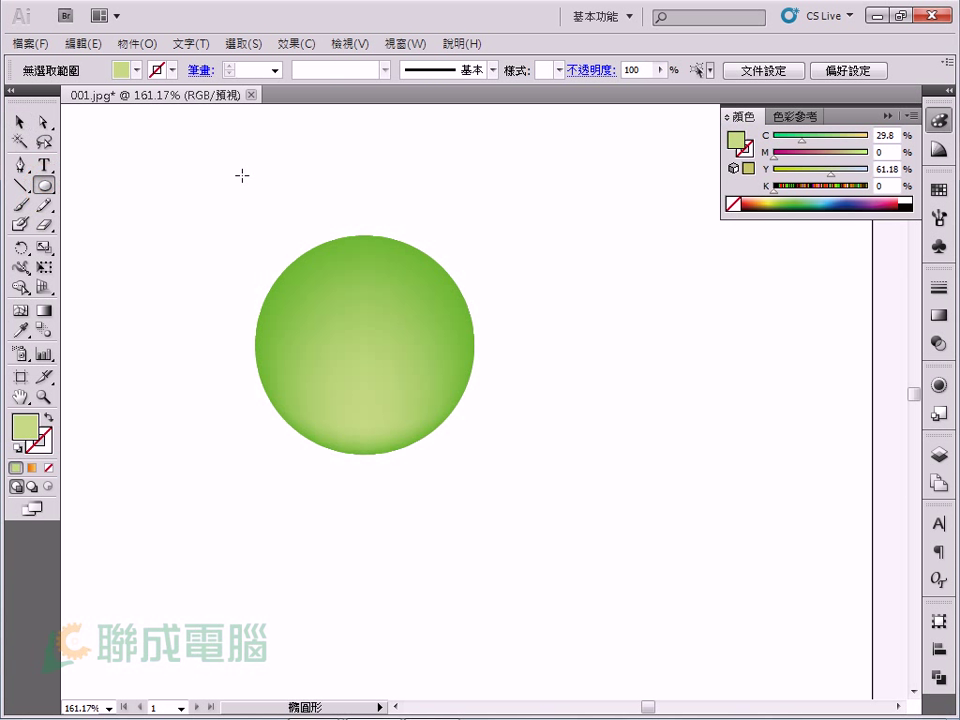
{"action": "left_click_drag", "start_coordinate": [298, 243], "coordinate": [429, 341]}
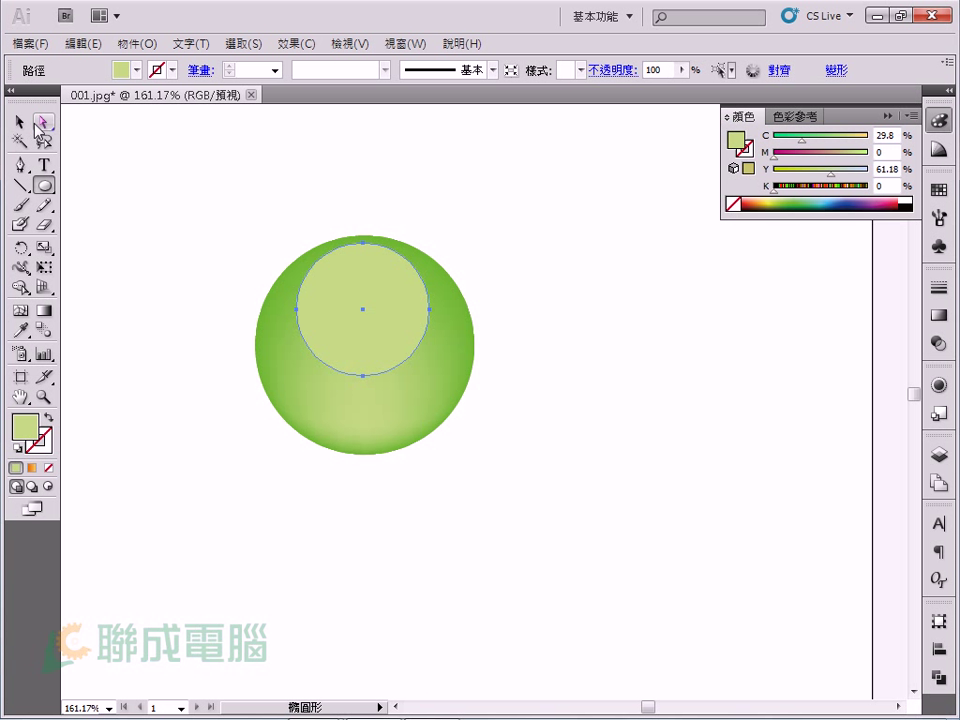
{"action": "left_click", "coordinate": [20, 121]}
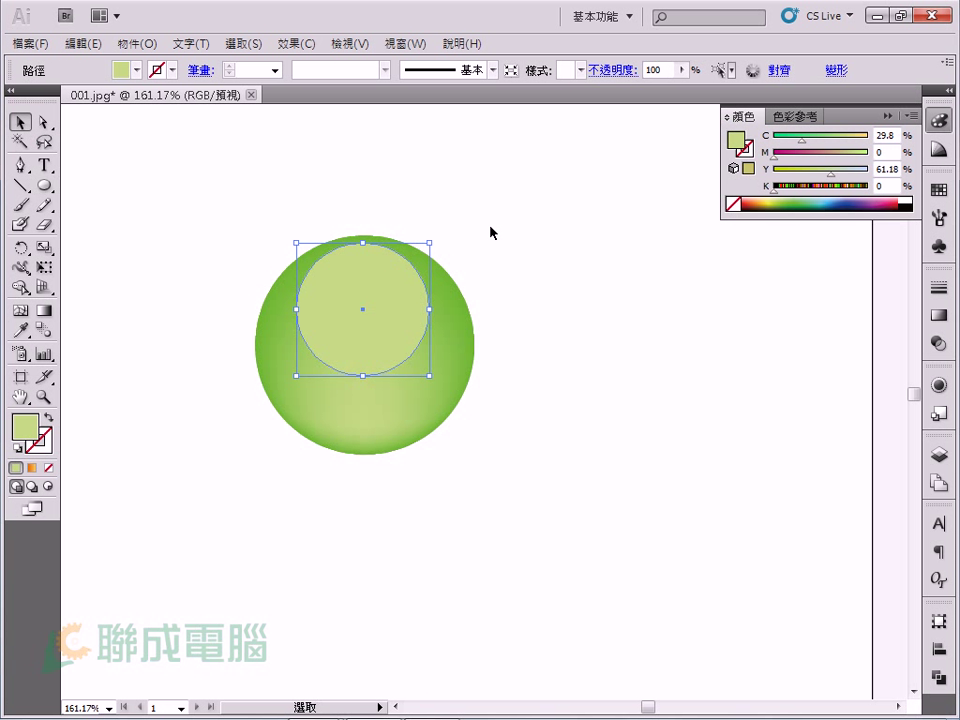
{"action": "key", "text": "a"}
{"action": "key", "text": "v"}
{"action": "left_click_drag", "start_coordinate": [363, 376], "coordinate": [363, 352]}
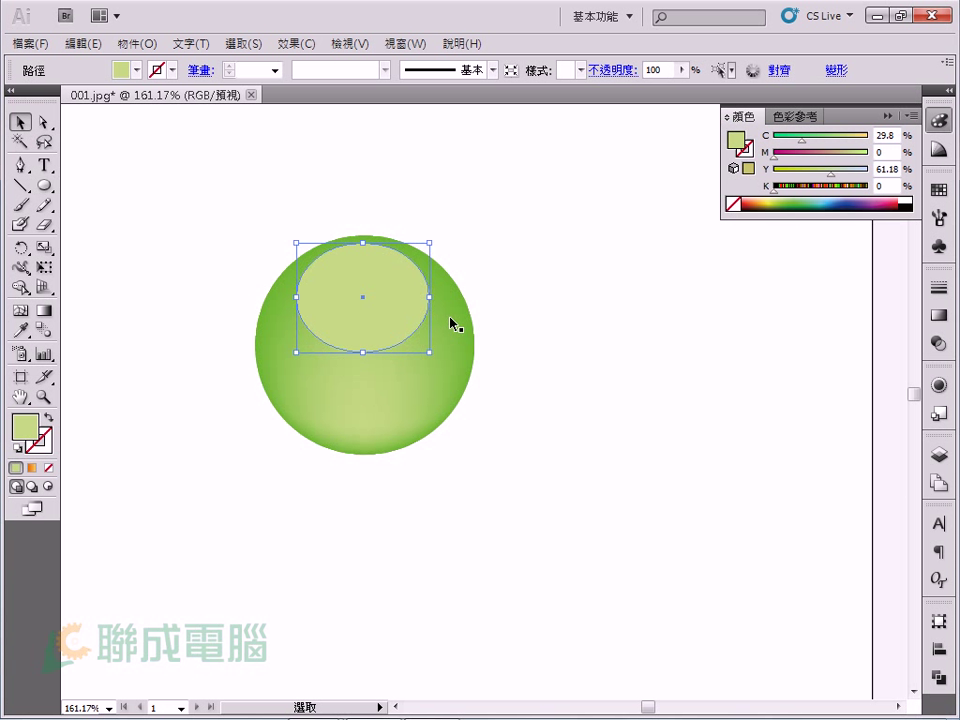
{"action": "left_click_drag", "start_coordinate": [431, 297], "coordinate": [448, 297]}
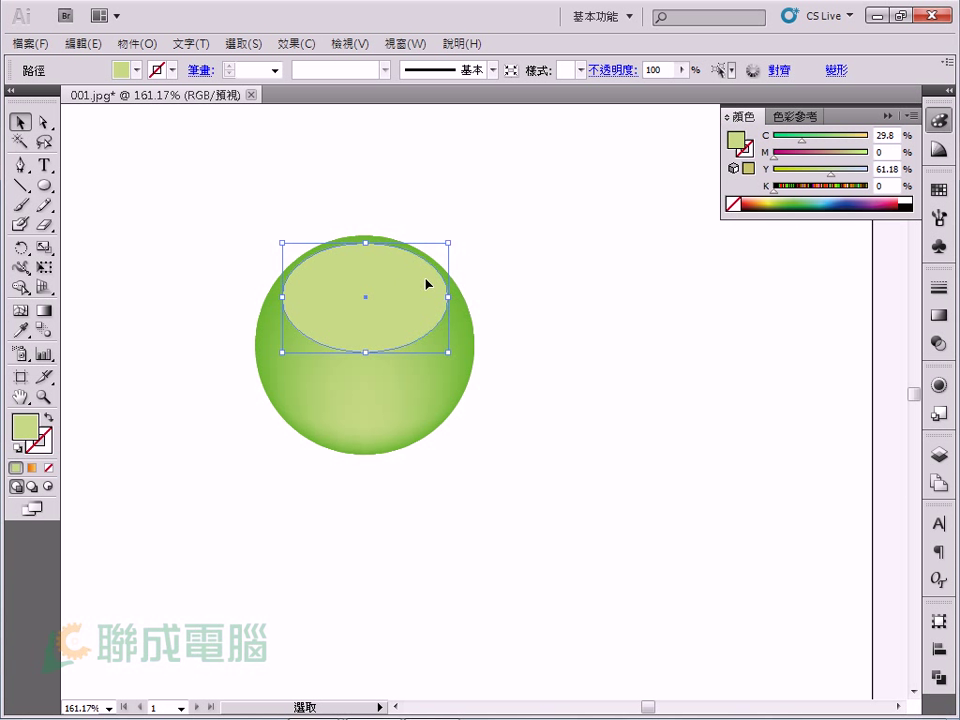
{"action": "left_click_drag", "start_coordinate": [365, 244], "coordinate": [368, 240]}
Fine-tune the highlight ellipse's position at the sphere's top and reselect it
{"action": "left_click", "coordinate": [551, 236]}
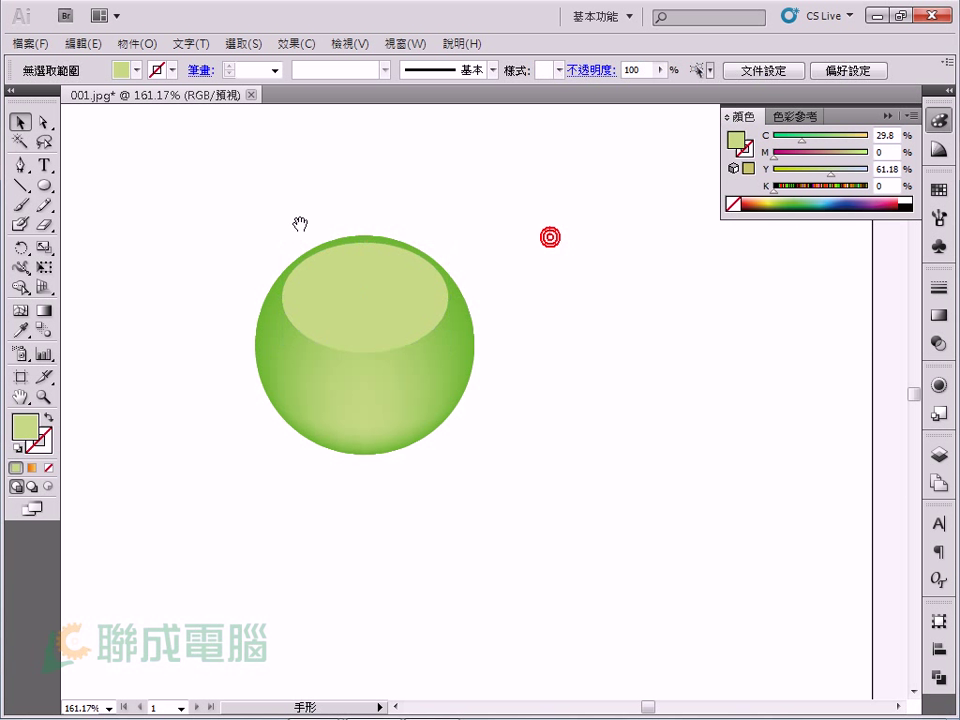
{"action": "key", "text": "ctrl+space"}
{"action": "left_click_drag", "start_coordinate": [253, 208], "coordinate": [527, 396]}
{"action": "left_click_drag", "start_coordinate": [419, 312], "coordinate": [419, 298]}
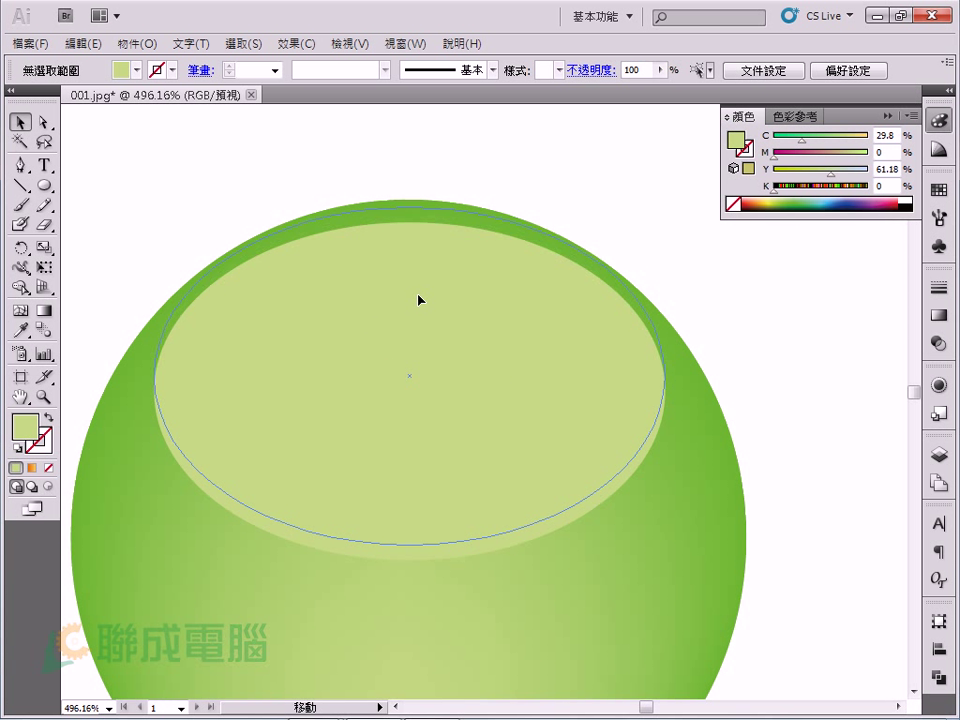
{"action": "left_click_drag", "start_coordinate": [418, 299], "coordinate": [420, 304]}
{"action": "left_click", "coordinate": [740, 320]}
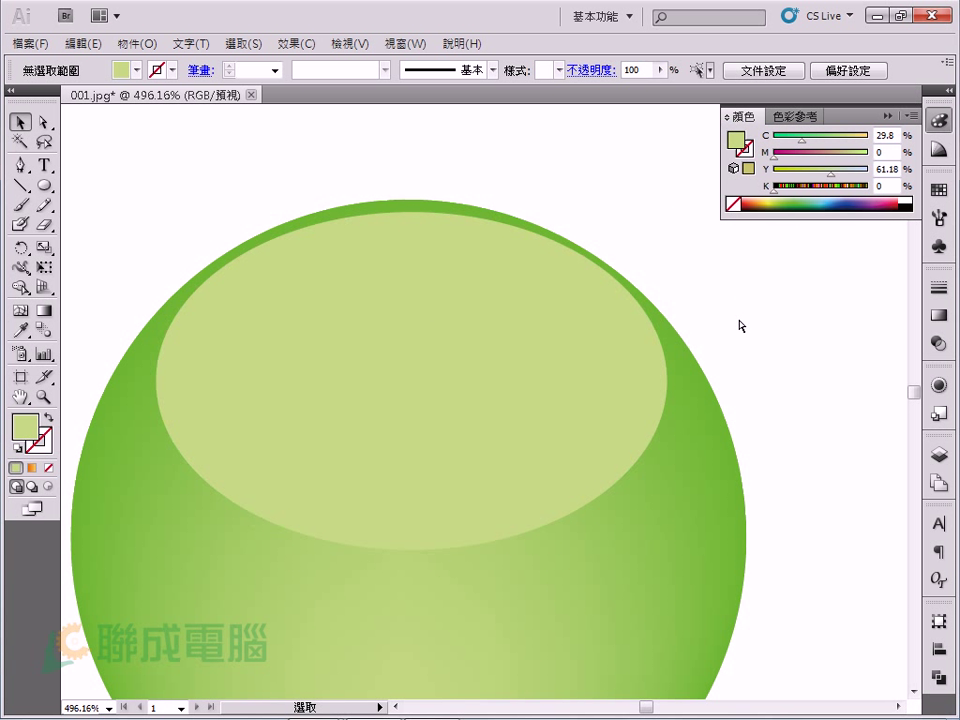
{"action": "key", "text": "ctrl+minus"}
{"action": "key", "text": "ctrl+minus"}
{"action": "key", "text": "ctrl+minus"}
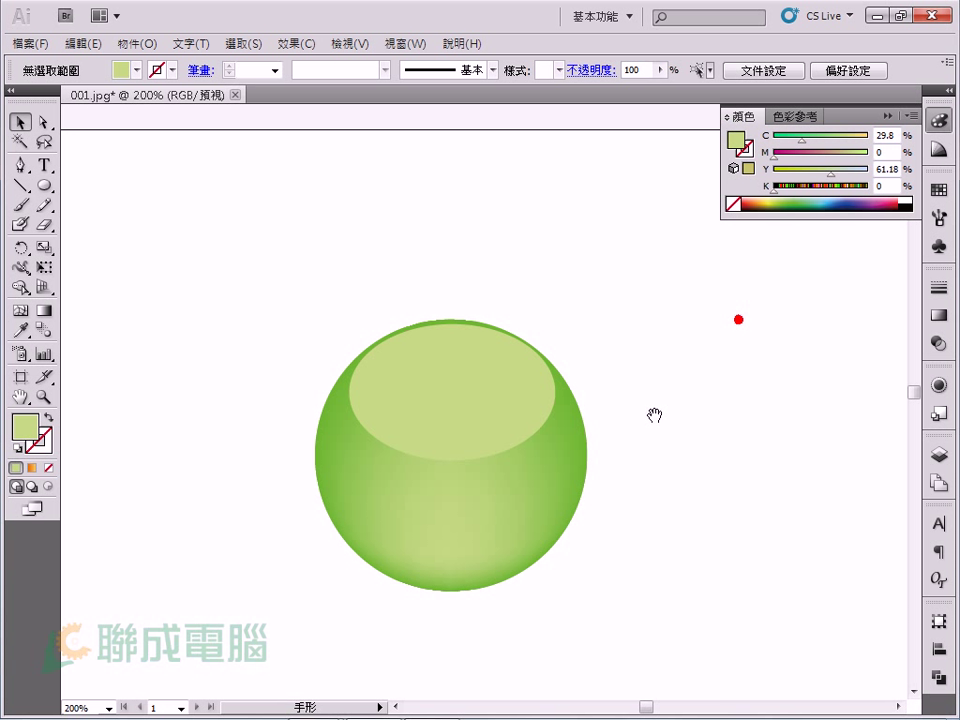
{"action": "left_click_drag", "start_coordinate": [654, 415], "coordinate": [490, 378]}
{"action": "left_click", "coordinate": [279, 377]}
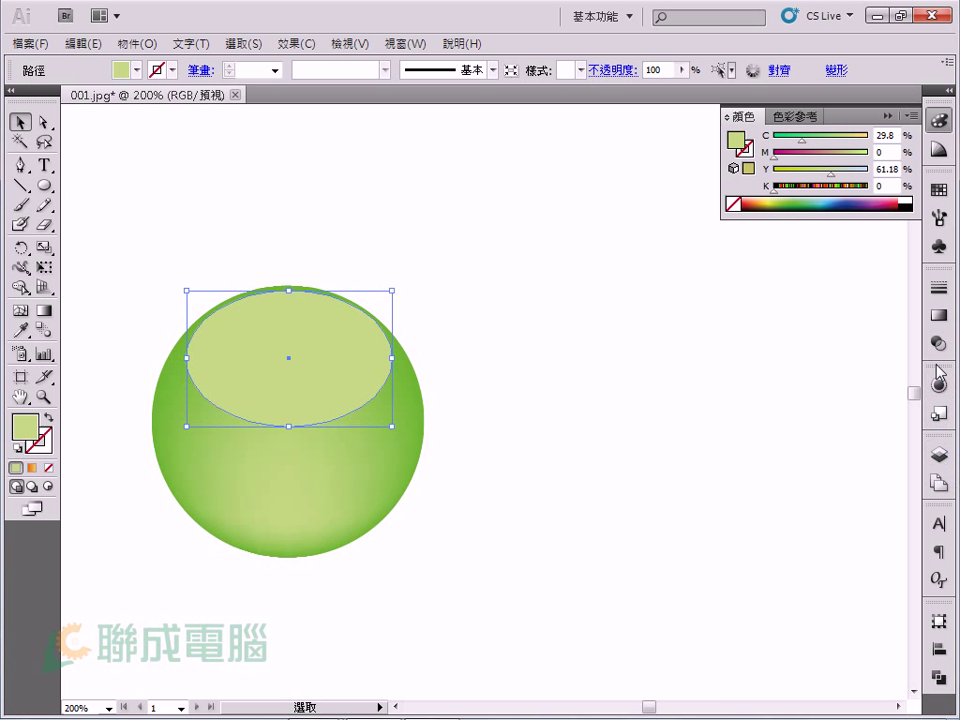
Give the ellipse a white-to-white gradient with the right stop at 0% opacity
{"action": "left_click", "coordinate": [939, 314]}
{"action": "left_click", "coordinate": [866, 366]}
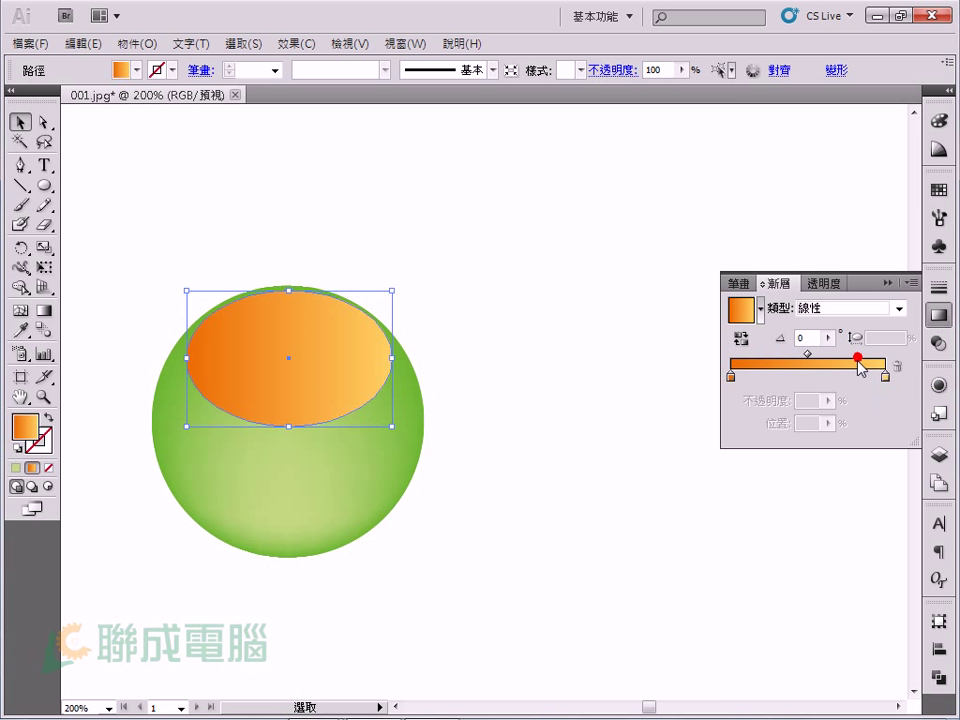
{"action": "left_click", "coordinate": [885, 377]}
{"action": "double_click", "coordinate": [885, 377]}
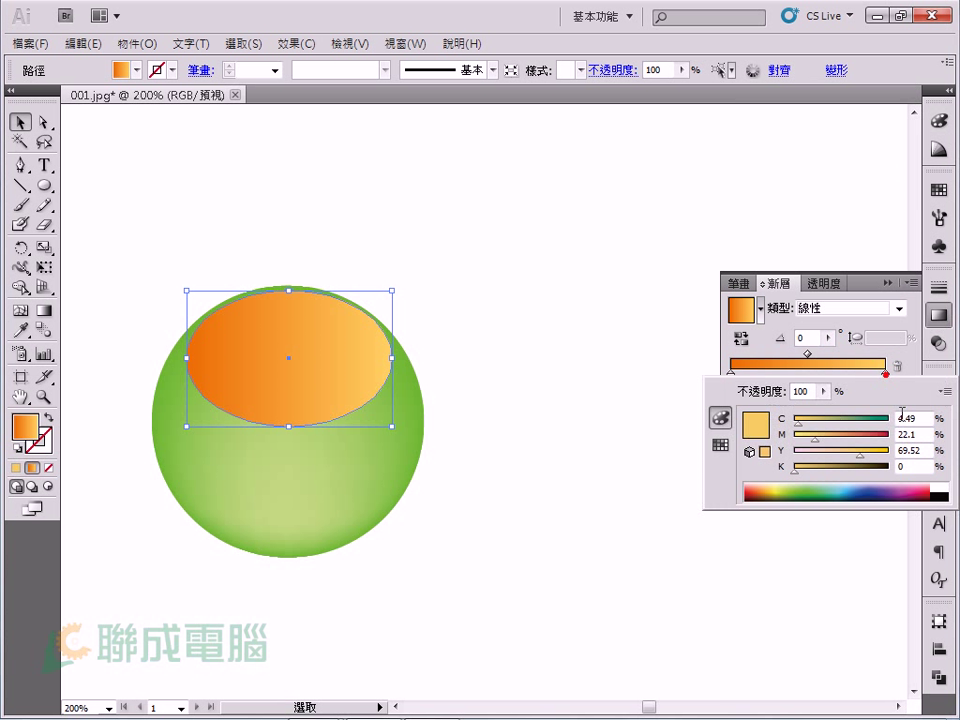
{"action": "left_click", "coordinate": [939, 486]}
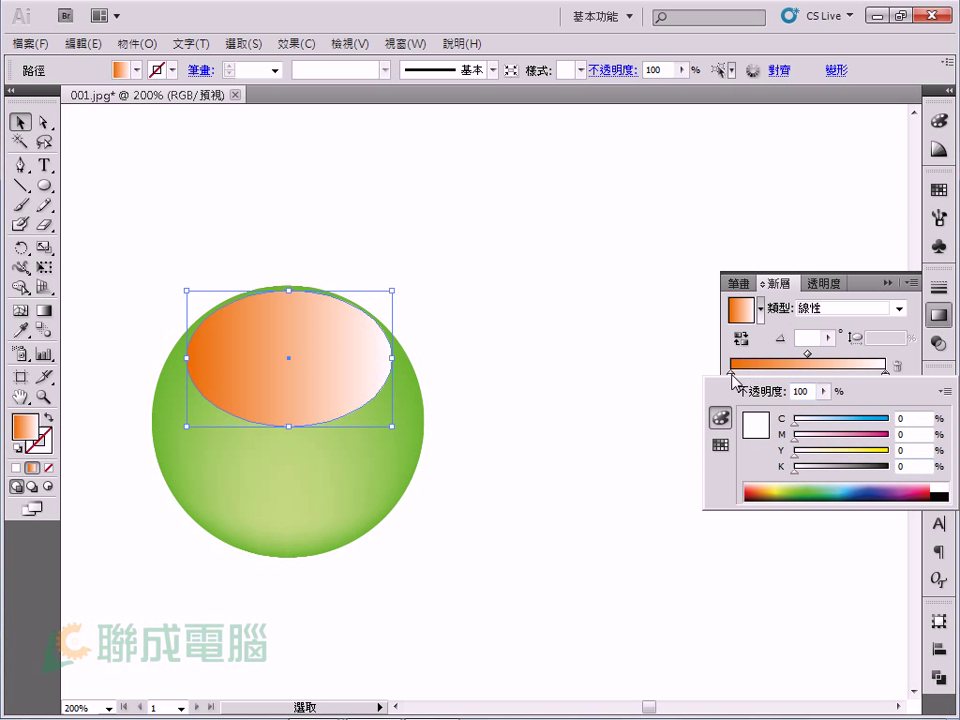
{"action": "left_click", "coordinate": [731, 375]}
{"action": "double_click", "coordinate": [731, 375]}
{"action": "left_click", "coordinate": [940, 487]}
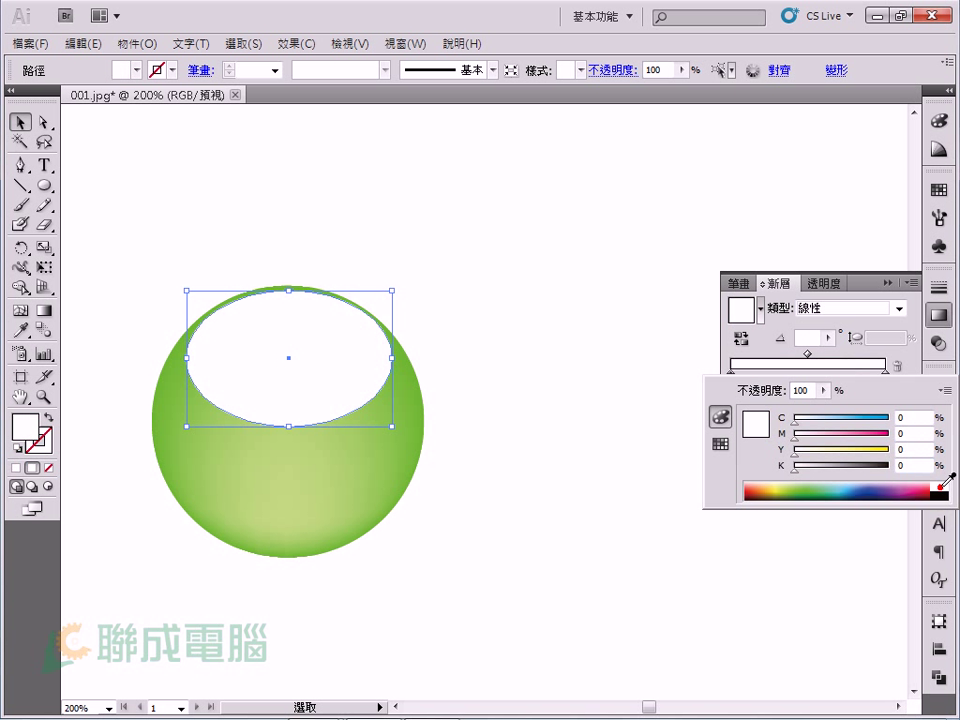
{"action": "left_click", "coordinate": [885, 374]}
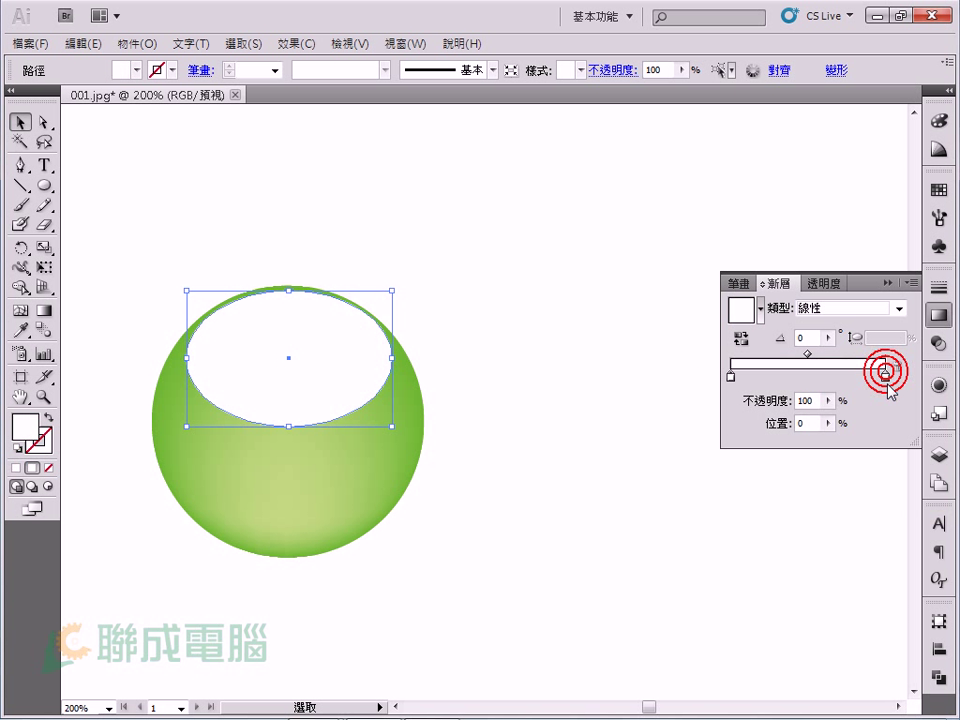
{"action": "left_click", "coordinate": [827, 400]}
{"action": "left_click_drag", "start_coordinate": [828, 421], "coordinate": [686, 409]}
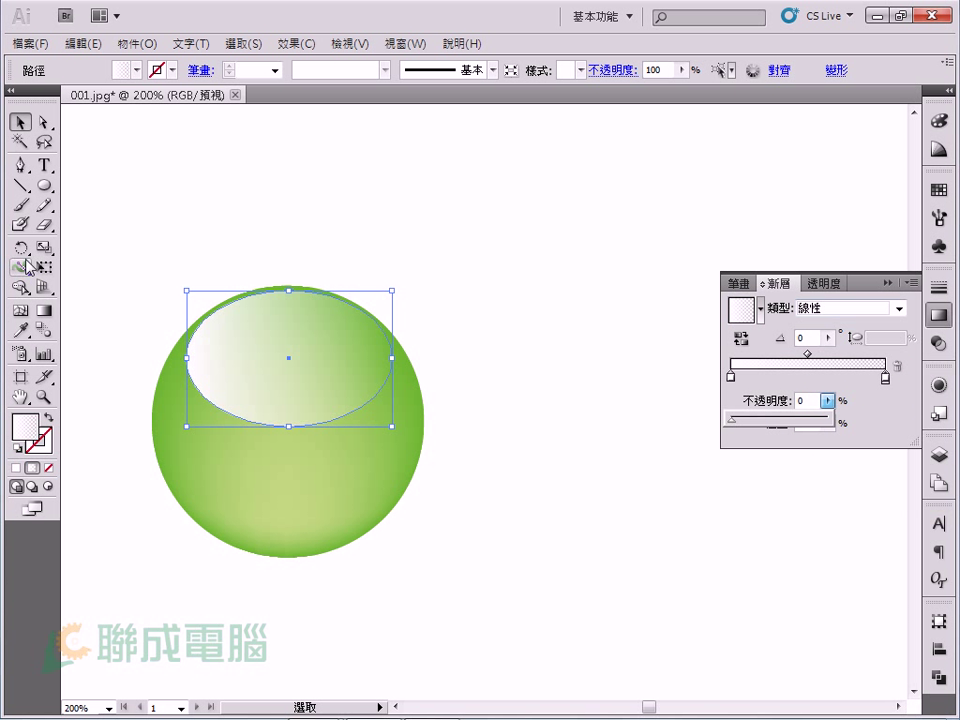
{"action": "key", "text": "Escape"}
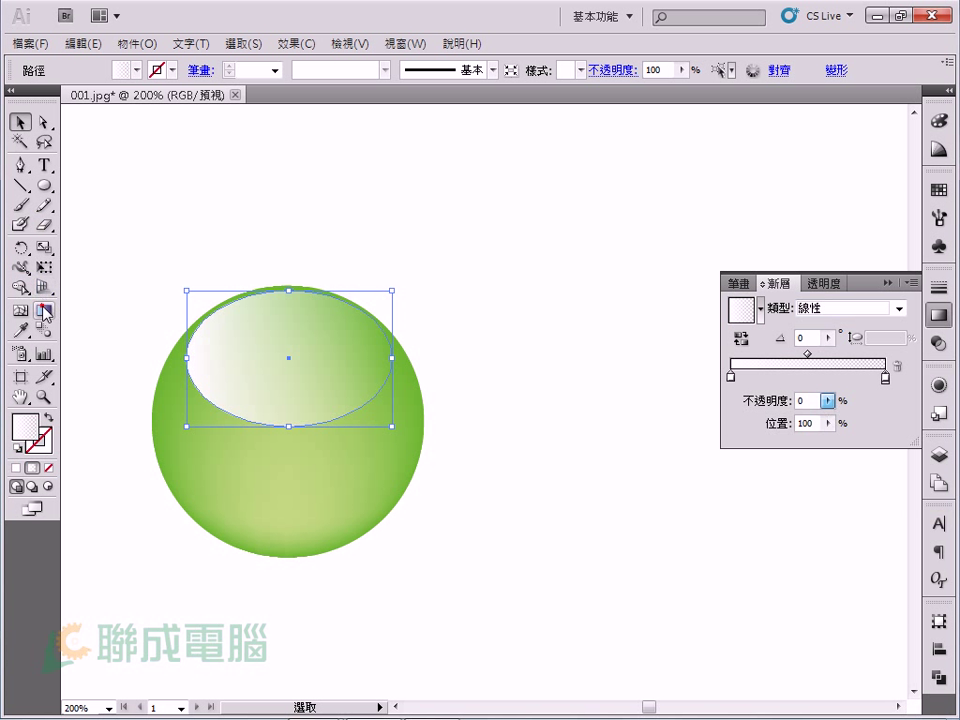
Run the gradient straight down the ellipse so it fades to transparent at the bottom
{"action": "left_click", "coordinate": [44, 310]}
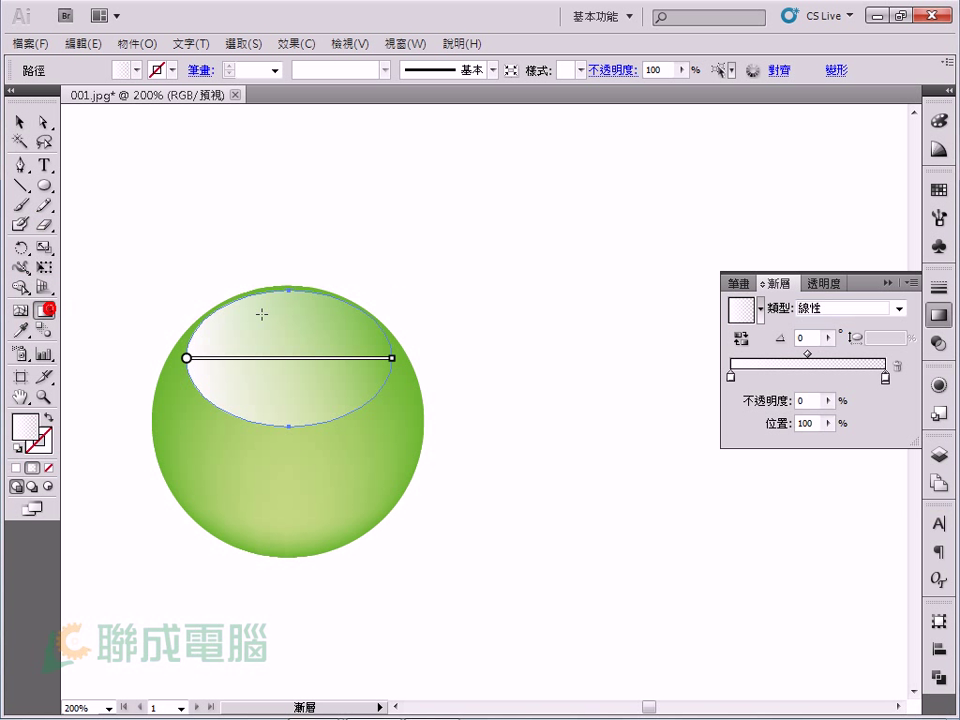
{"action": "left_click_drag", "start_coordinate": [297, 303], "coordinate": [283, 398]}
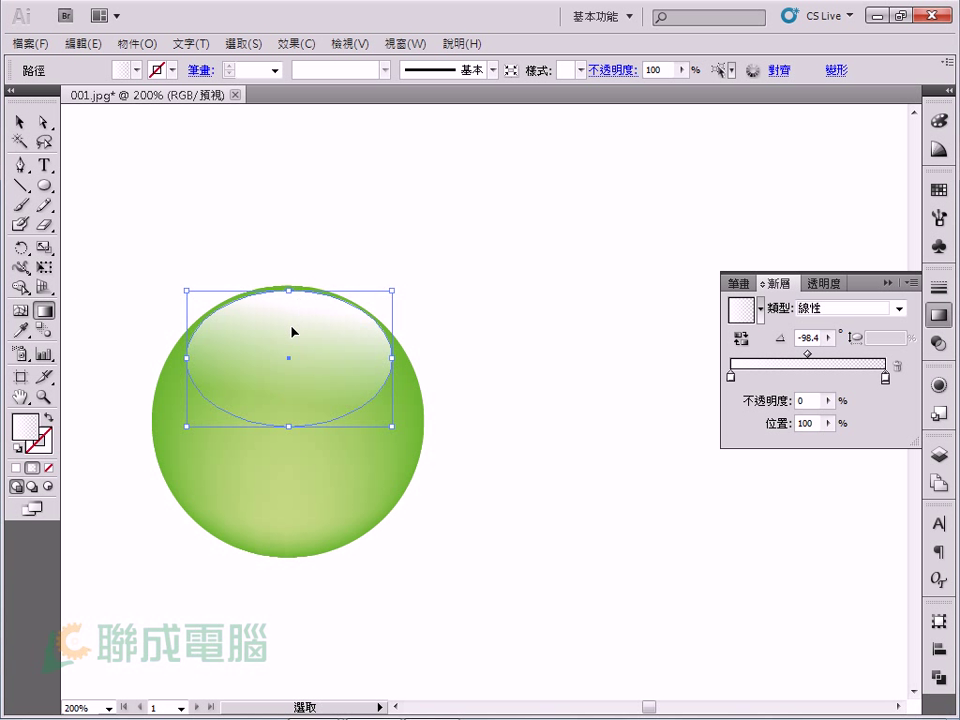
{"action": "key", "text": "ctrl+z"}
{"action": "left_click_drag", "start_coordinate": [288, 297], "coordinate": [288, 405]}
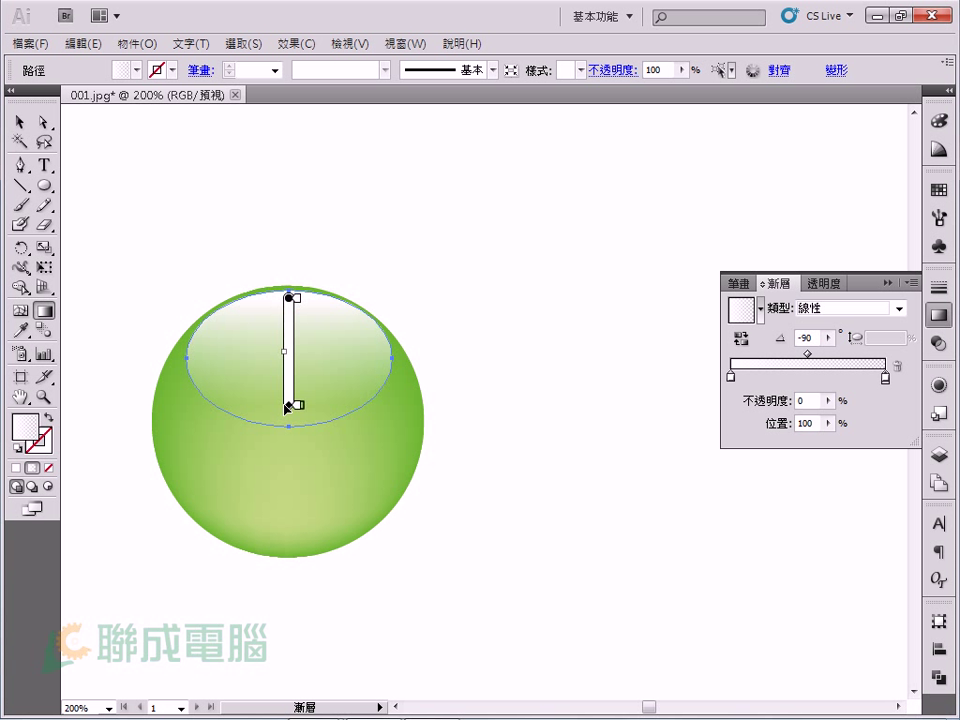
{"action": "left_click", "coordinate": [19, 121]}
{"action": "left_click", "coordinate": [169, 182]}
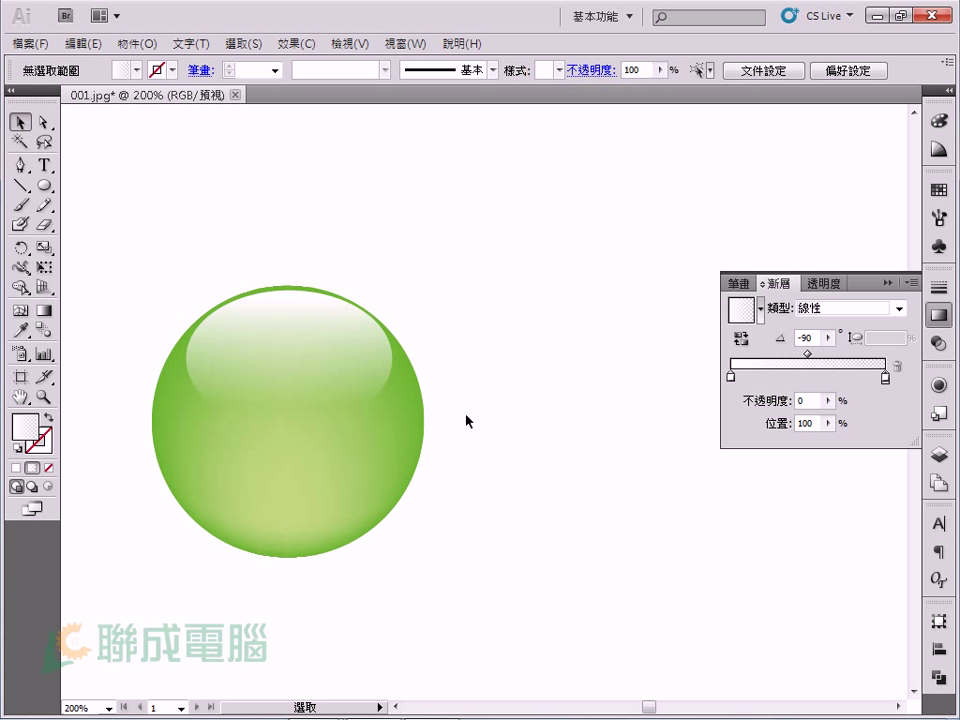
{"action": "left_click", "coordinate": [362, 369]}
Change the highlight to a radial gradient centred near the ellipse's top
{"action": "left_click", "coordinate": [899, 309]}
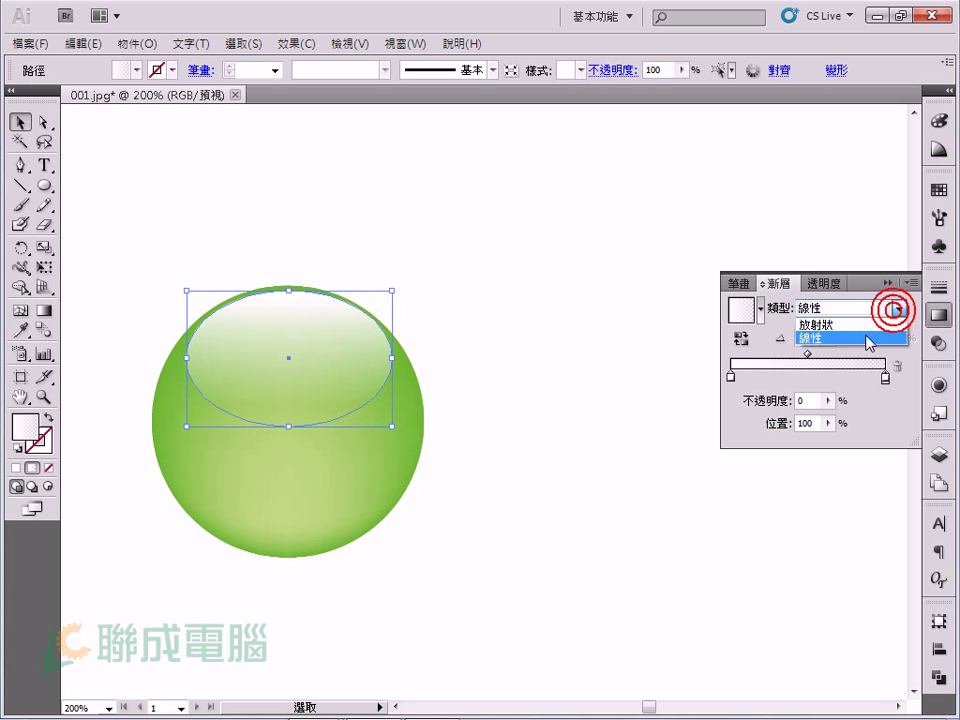
{"action": "left_click", "coordinate": [864, 325]}
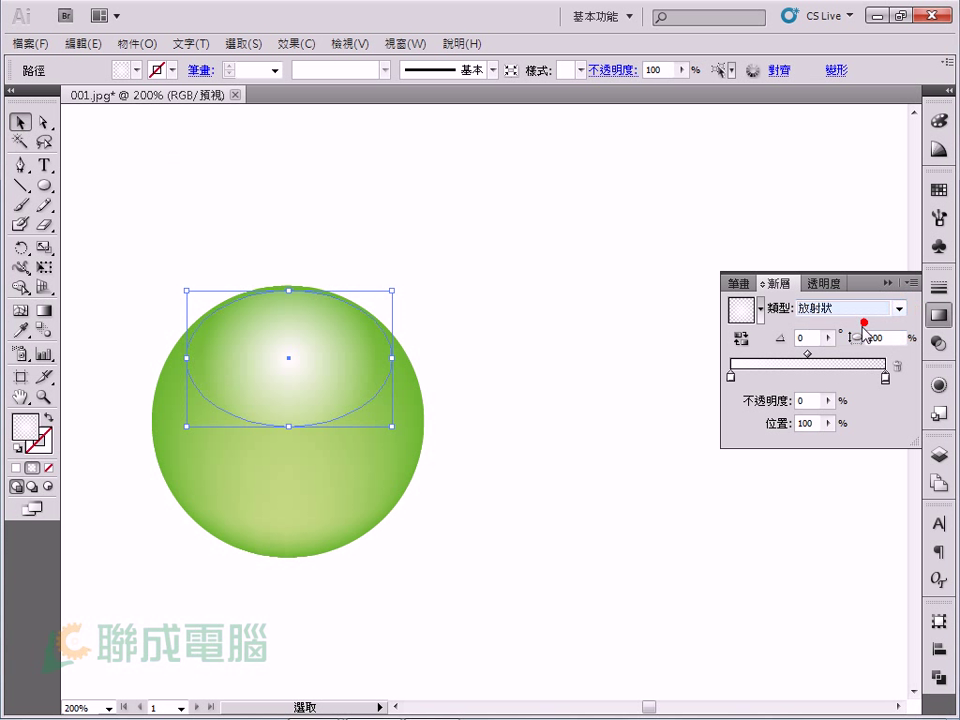
{"action": "left_click", "coordinate": [45, 312]}
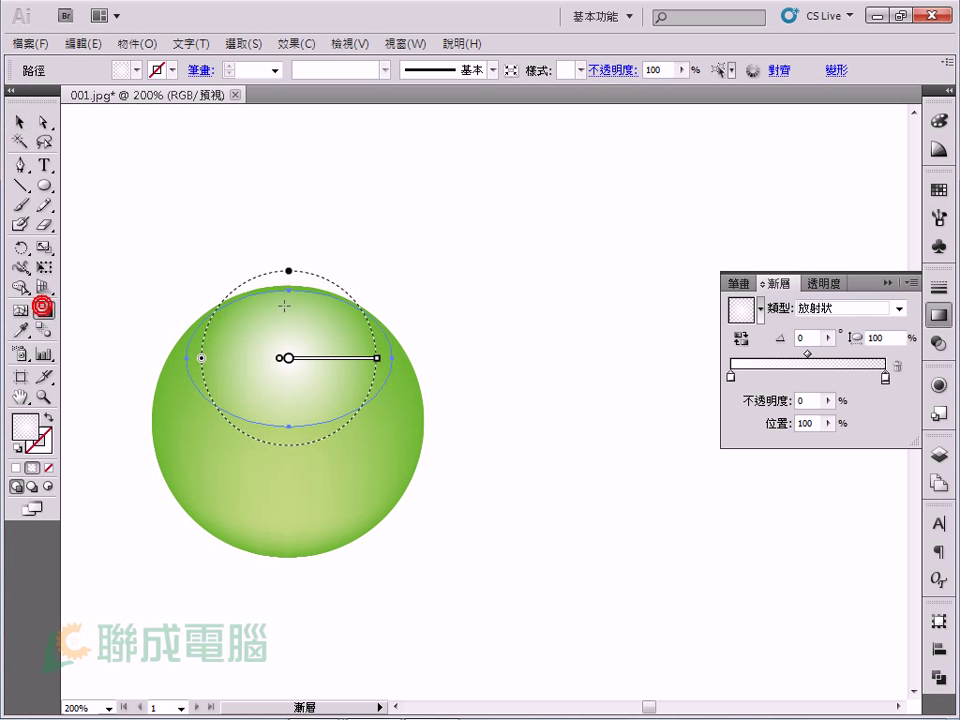
{"action": "mouse_move", "coordinate": [289, 299]}
{"action": "left_mouse_down"}
{"action": "mouse_move", "coordinate": [349, 359]}
{"action": "mouse_move", "coordinate": [298, 415]}
{"action": "left_mouse_up"}
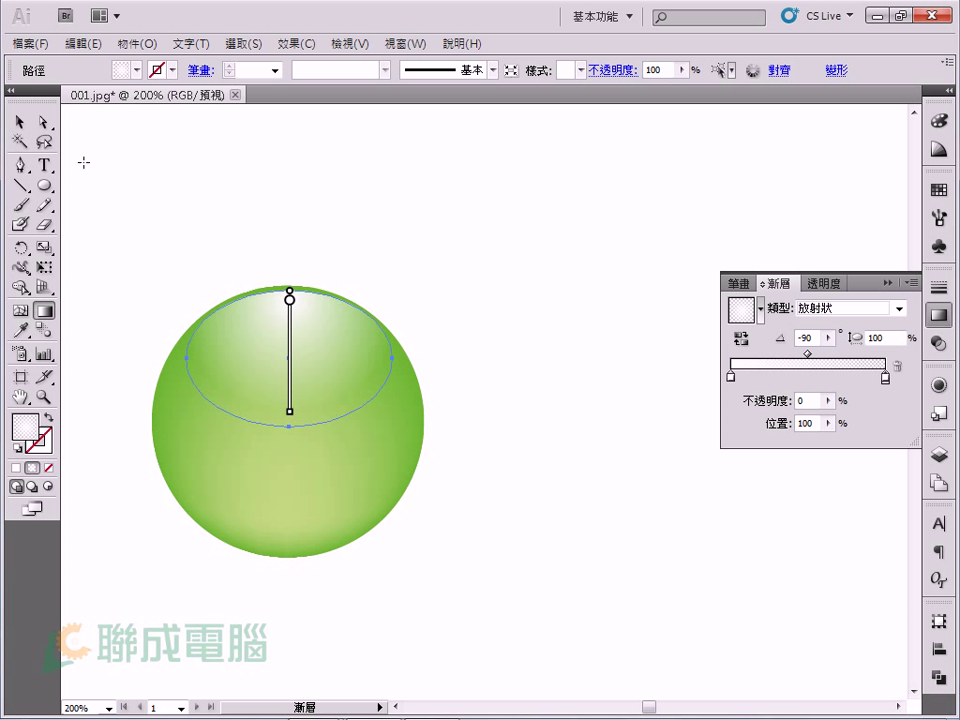
{"action": "left_click", "coordinate": [19, 122]}
{"action": "left_click", "coordinate": [122, 160]}
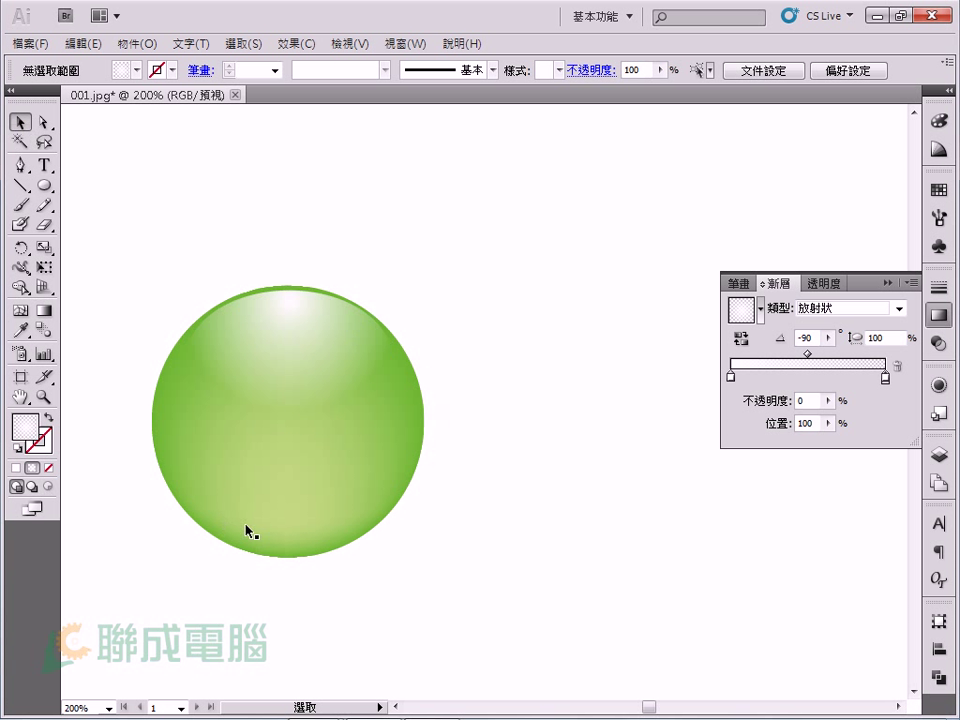
Enlarge the highlight ellipse downward and narrow it slightly
{"action": "left_click", "coordinate": [343, 362]}
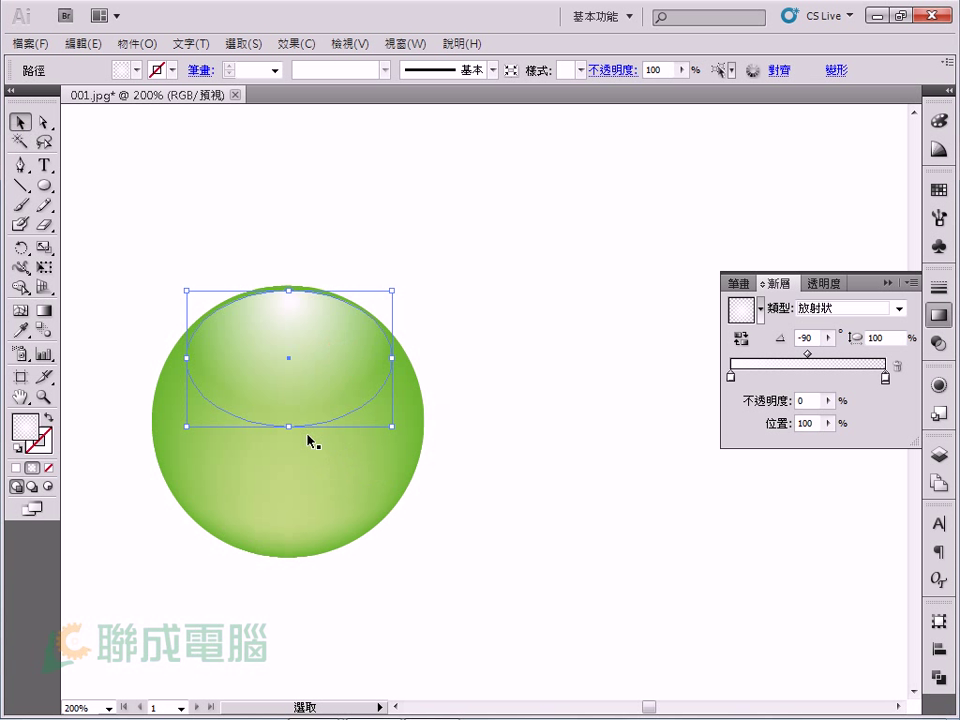
{"action": "left_click_drag", "start_coordinate": [291, 427], "coordinate": [291, 452]}
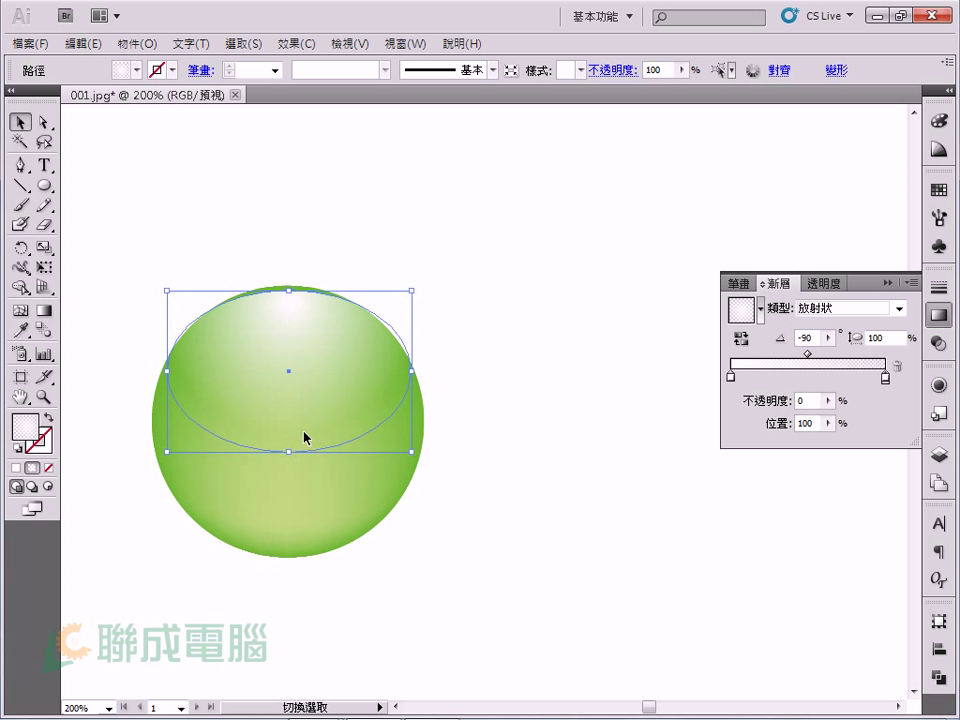
{"action": "left_click_drag", "start_coordinate": [311, 429], "coordinate": [311, 437]}
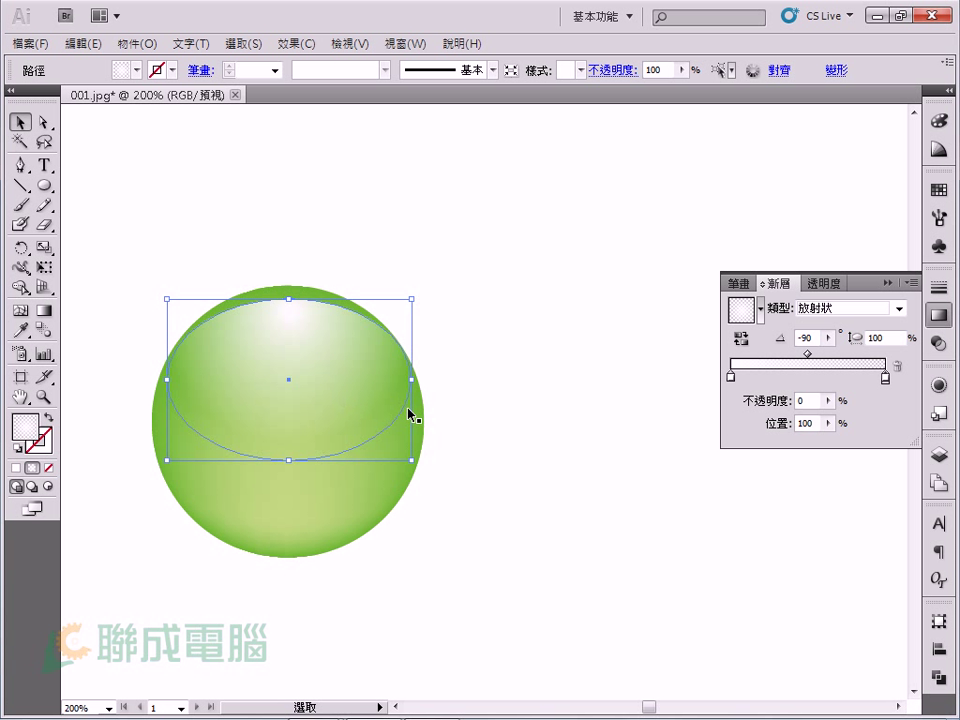
{"action": "left_click_drag", "start_coordinate": [413, 380], "coordinate": [401, 380]}
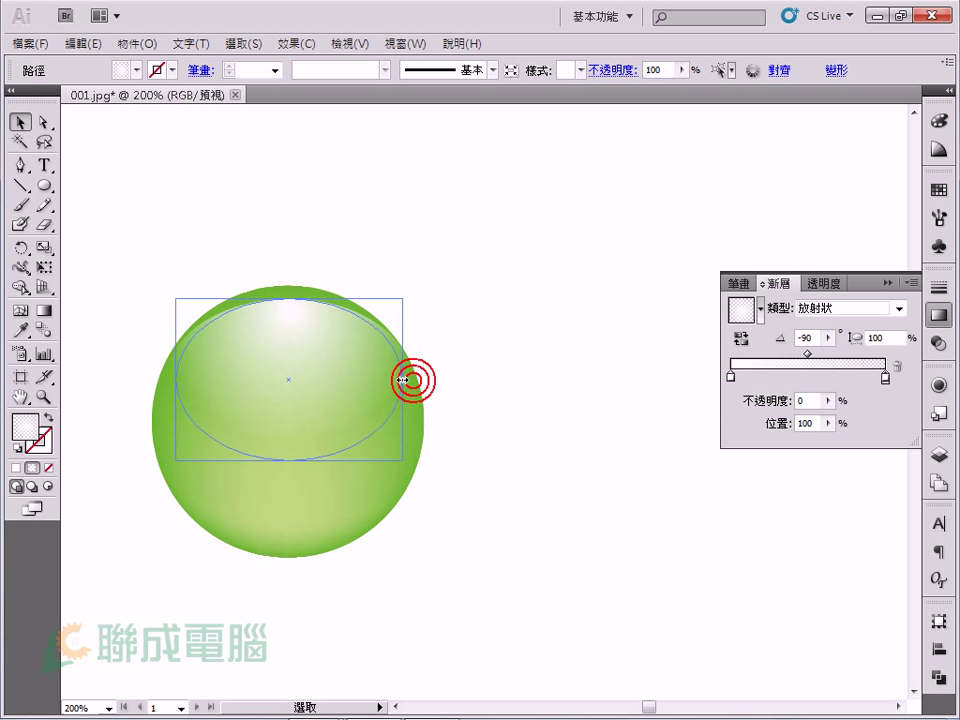
{"action": "left_click", "coordinate": [578, 356]}
Move the finished green ball to the artboard's top left
{"action": "key", "text": "ctrl+minus"}
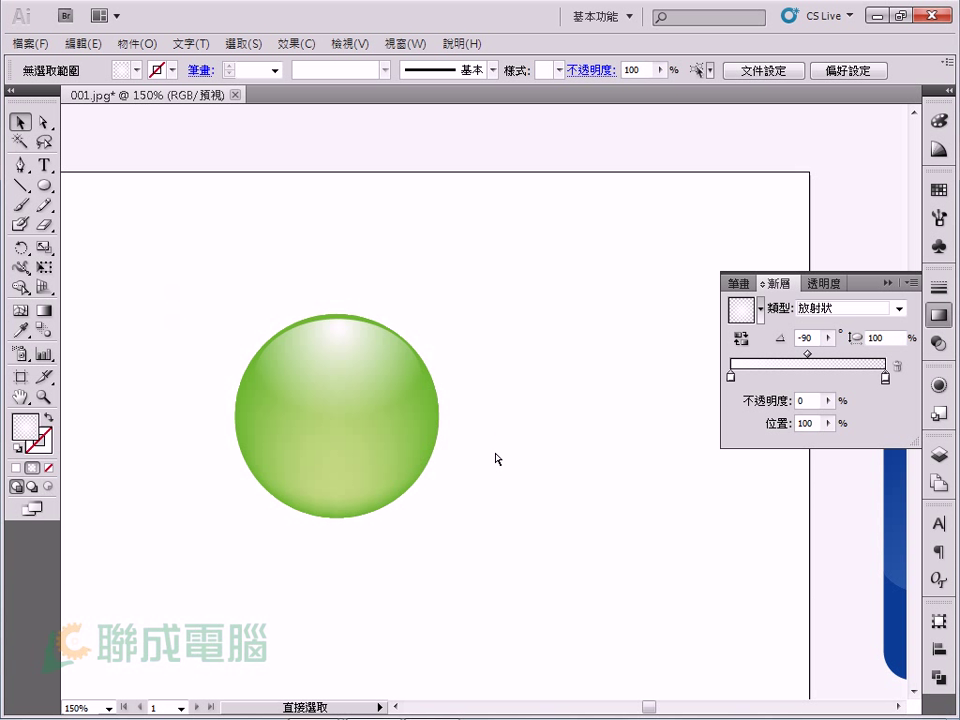
{"action": "key", "text": "ctrl+minus"}
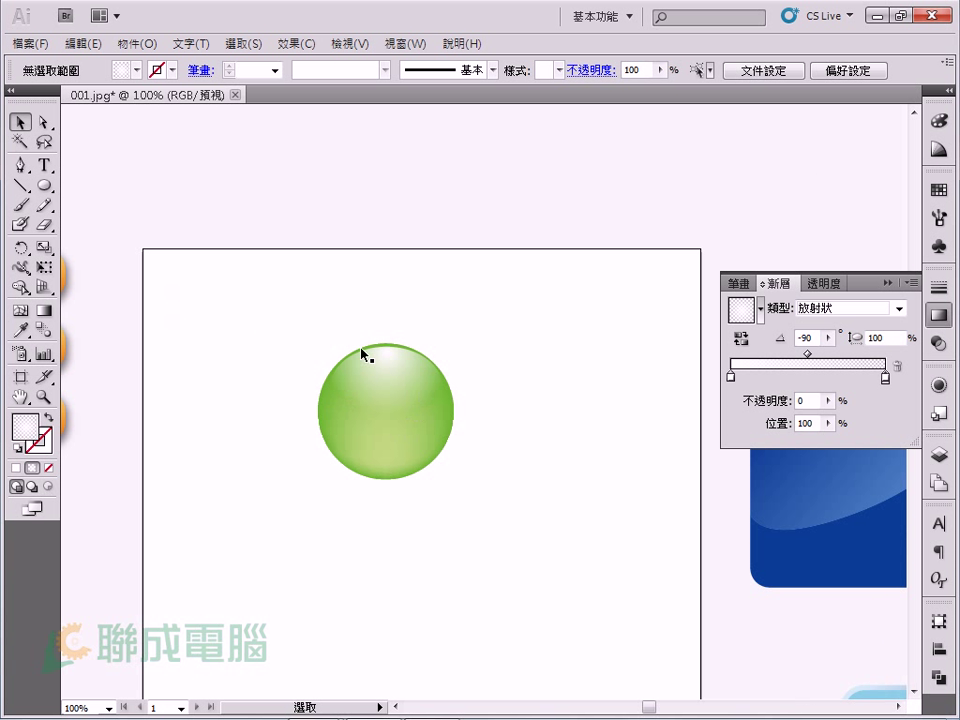
{"action": "left_click", "coordinate": [343, 360]}
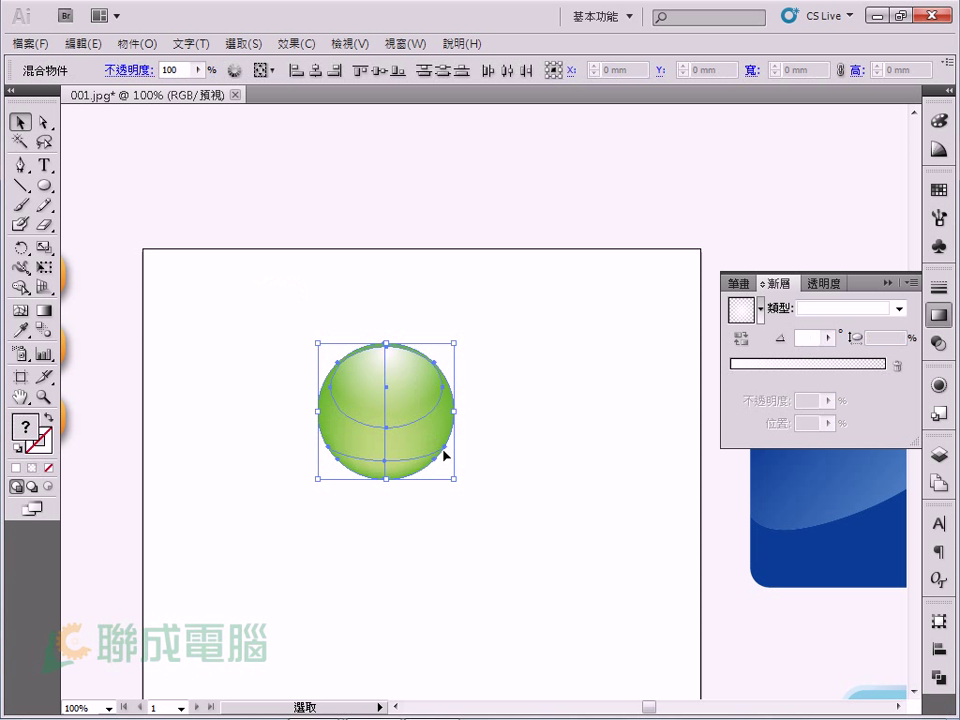
{"action": "left_click_drag", "start_coordinate": [420, 424], "coordinate": [267, 352]}
{"action": "left_click", "coordinate": [433, 347]}
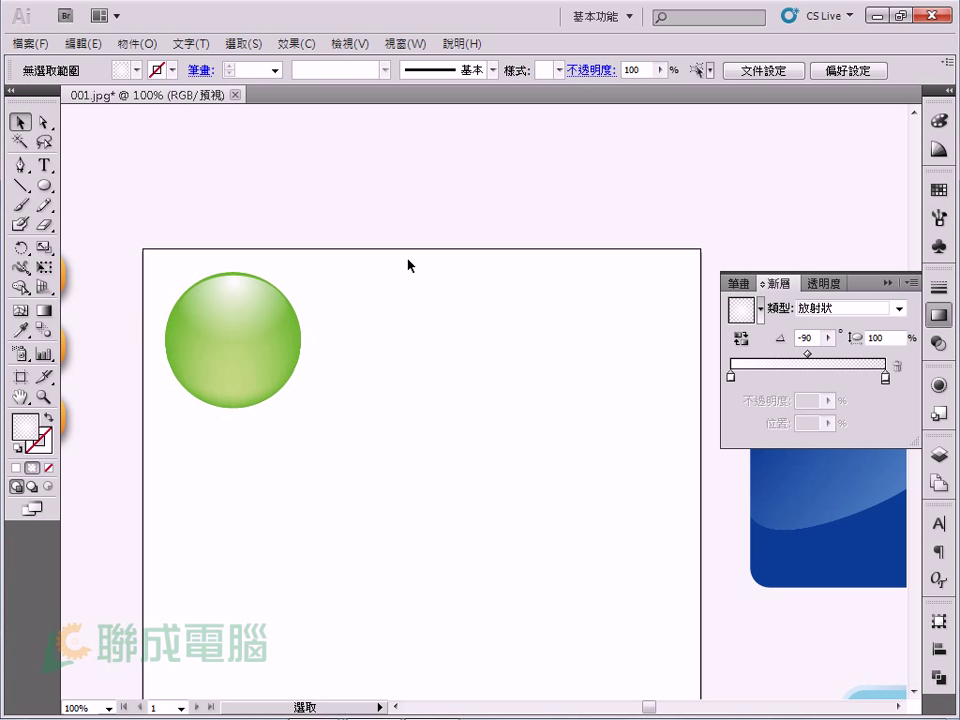
{"action": "left_click", "coordinate": [44, 186]}
Draw a second circle beside the green ball and make its right gradient stop 100% opaque
{"action": "mouse_move", "coordinate": [377, 319]}
{"action": "left_mouse_down"}
{"action": "mouse_move", "coordinate": [521, 437]}
{"action": "mouse_move", "coordinate": [528, 466]}
{"action": "left_mouse_up"}
{"action": "left_click", "coordinate": [20, 121]}
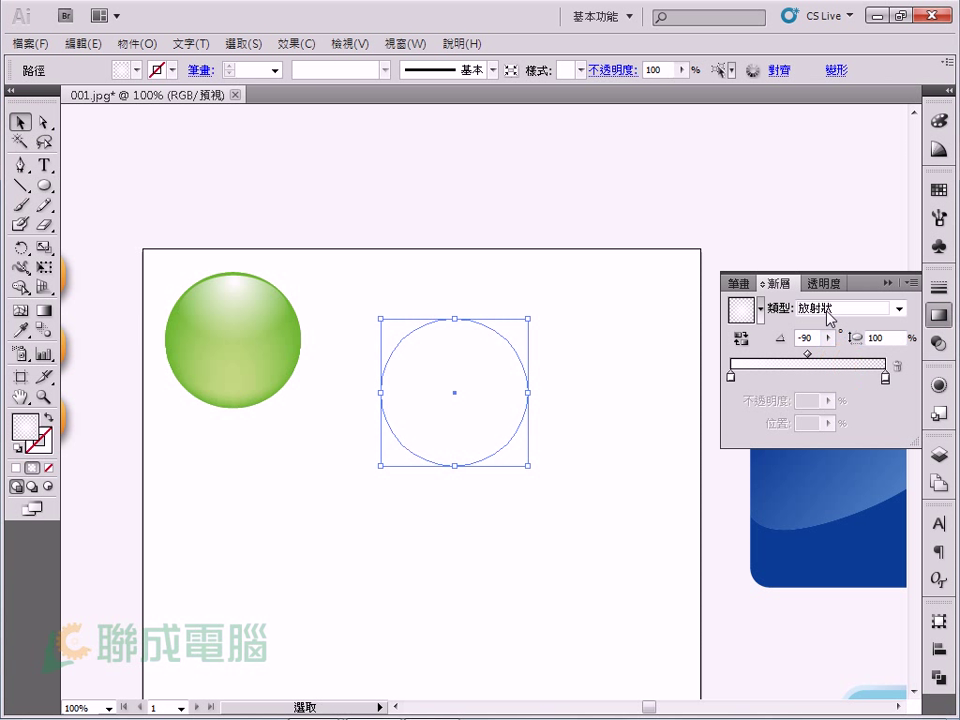
{"action": "left_click", "coordinate": [884, 377]}
{"action": "double_click", "coordinate": [884, 377]}
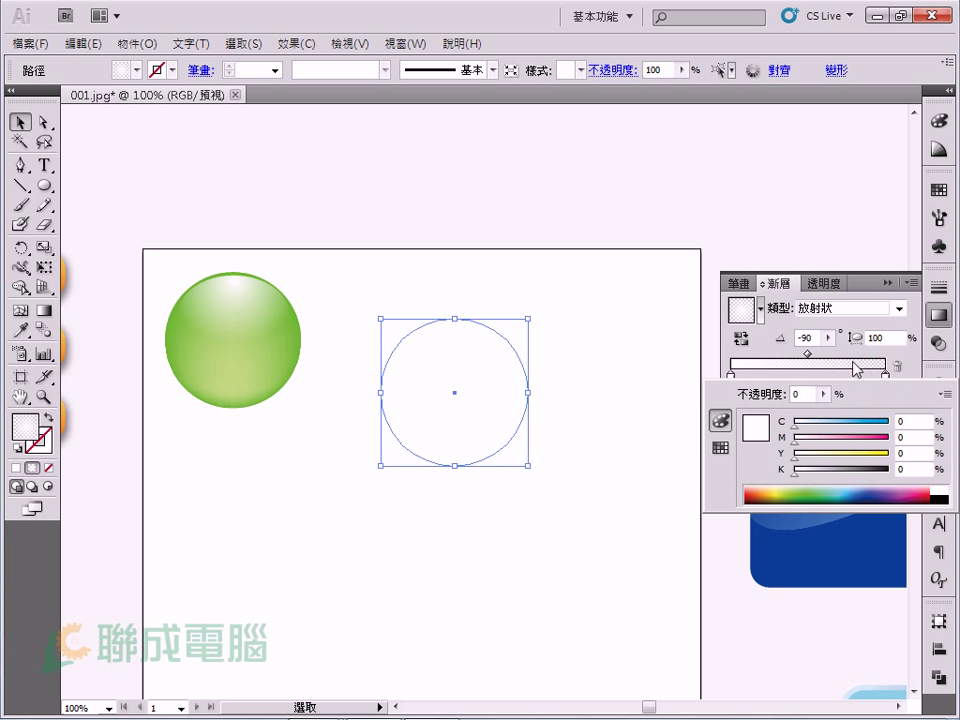
{"action": "left_click", "coordinate": [900, 378]}
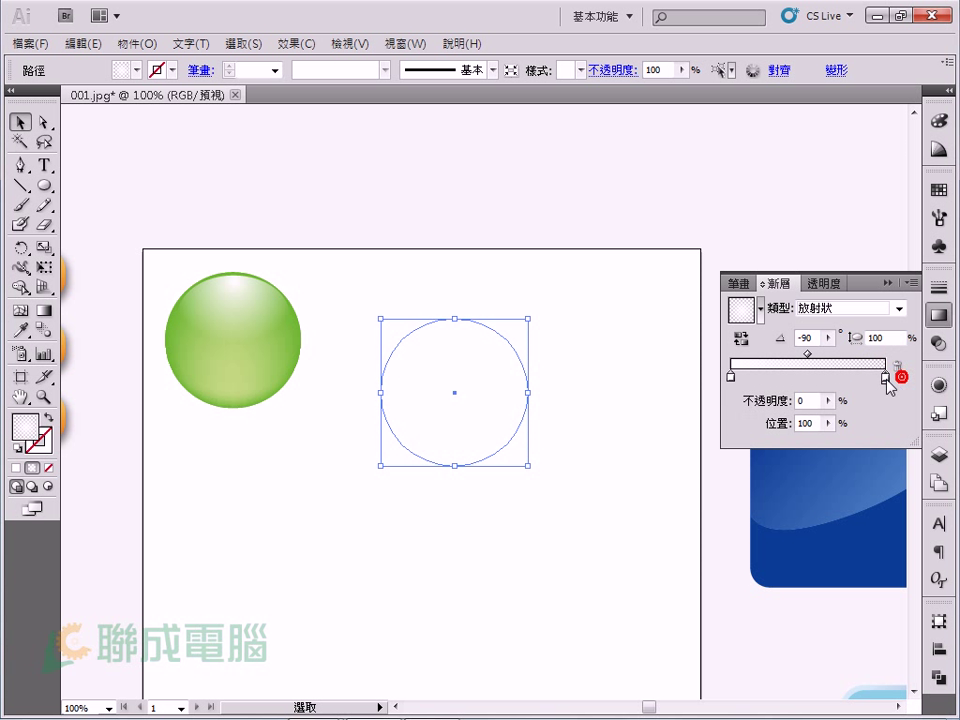
{"action": "left_click", "coordinate": [827, 400]}
{"action": "left_click_drag", "start_coordinate": [758, 425], "coordinate": [840, 426]}
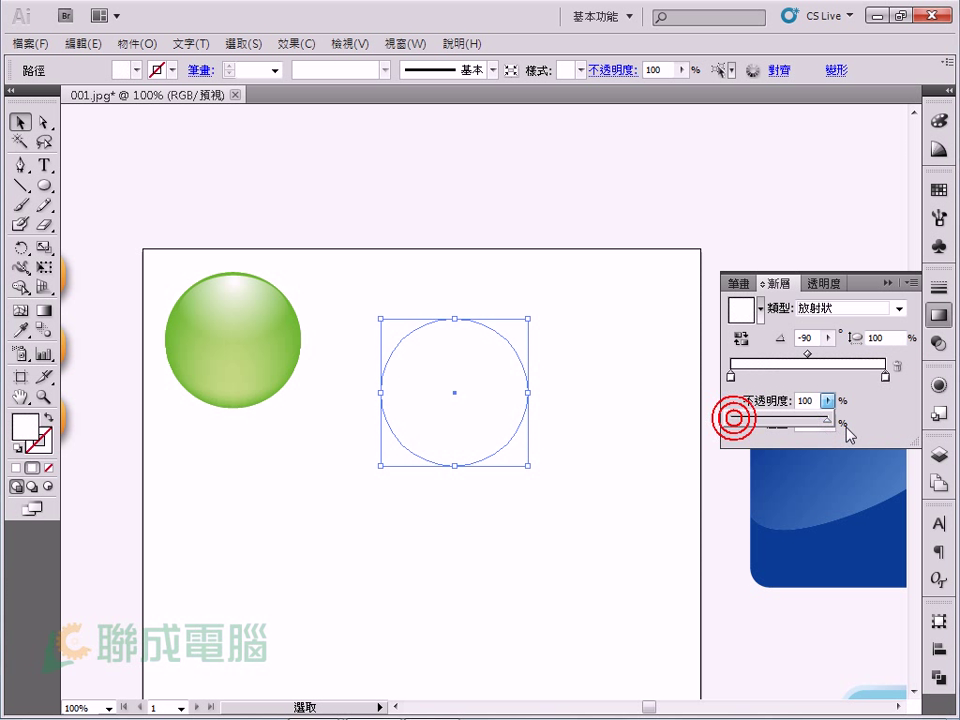
Colour the stops yellow-green (C 20, Y 100) and green, reversed so yellow sits on top
{"action": "double_click", "coordinate": [885, 377]}
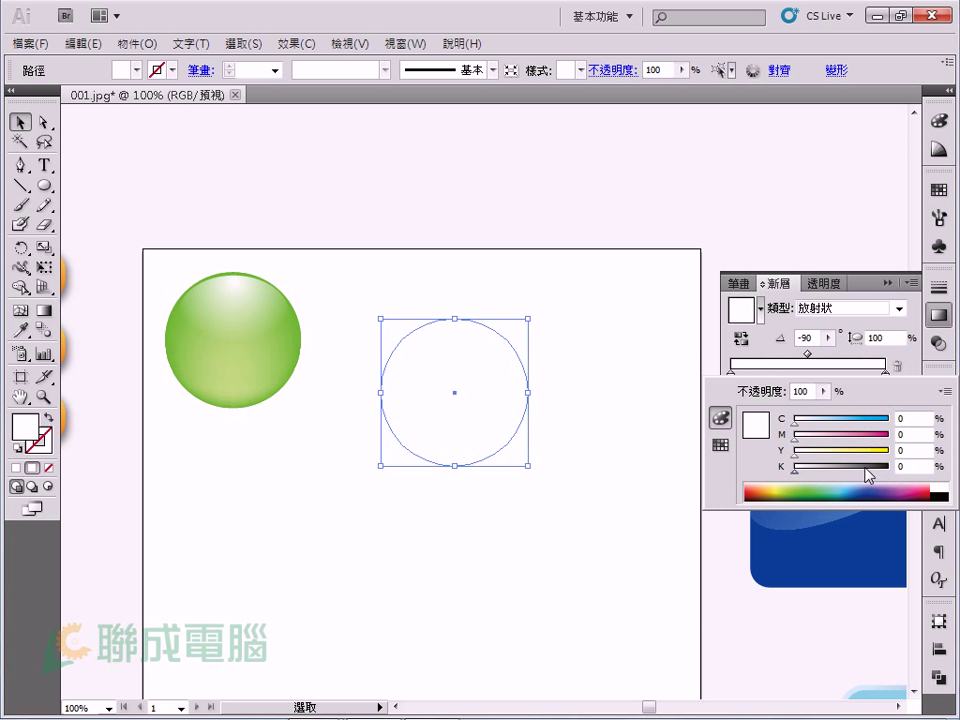
{"action": "left_click", "coordinate": [794, 456]}
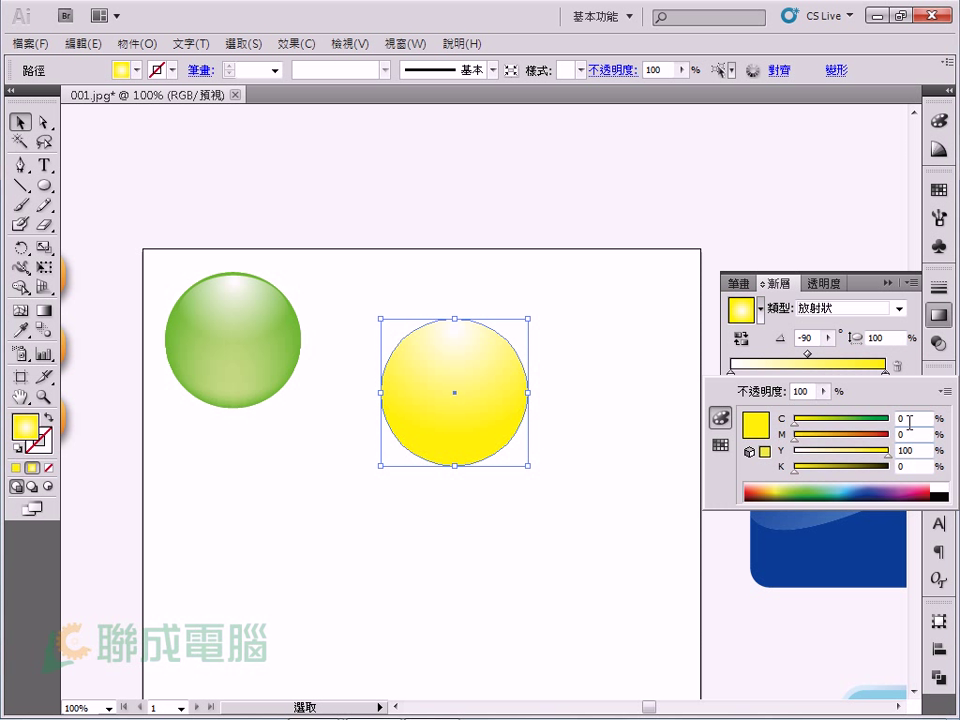
{"action": "left_click", "coordinate": [911, 420]}
{"action": "type", "text": "20"}
{"action": "key", "text": "Return"}
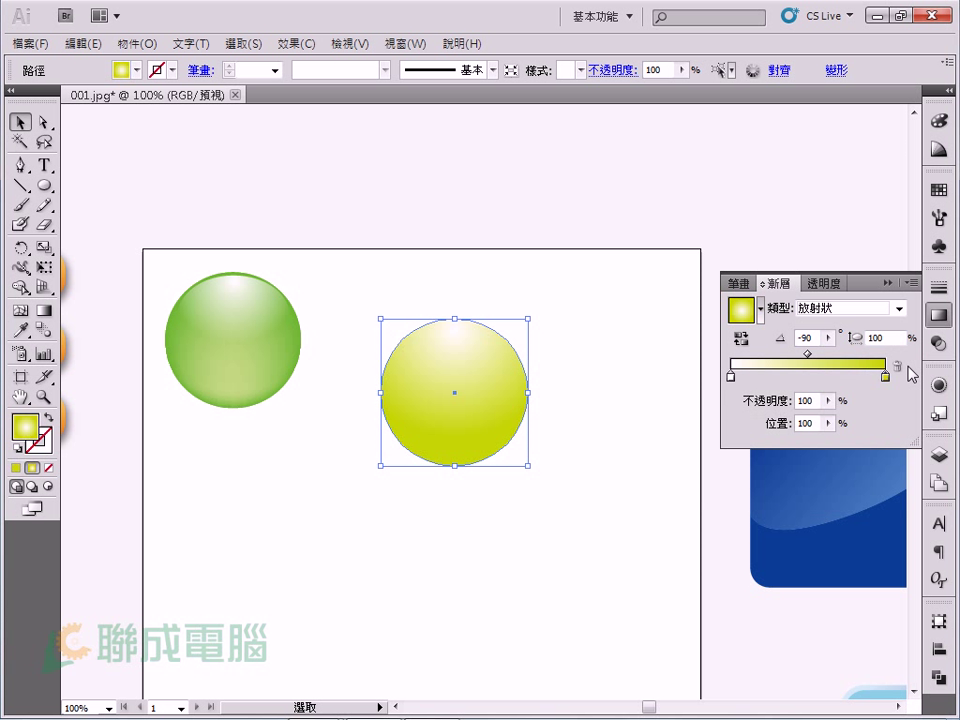
{"action": "double_click", "coordinate": [730, 377]}
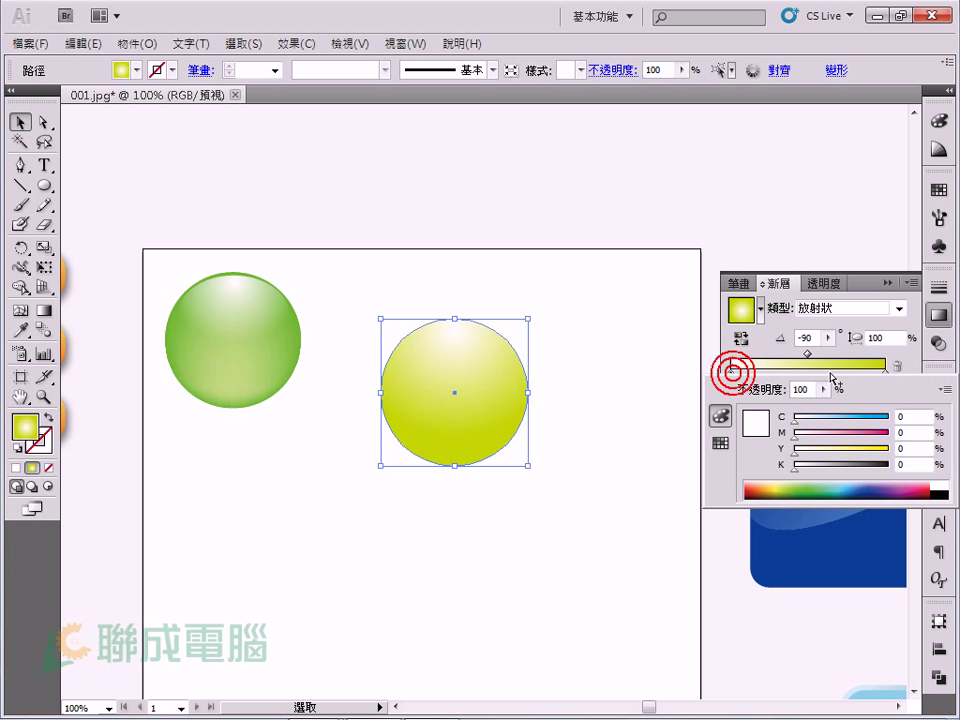
{"action": "left_click", "coordinate": [795, 455]}
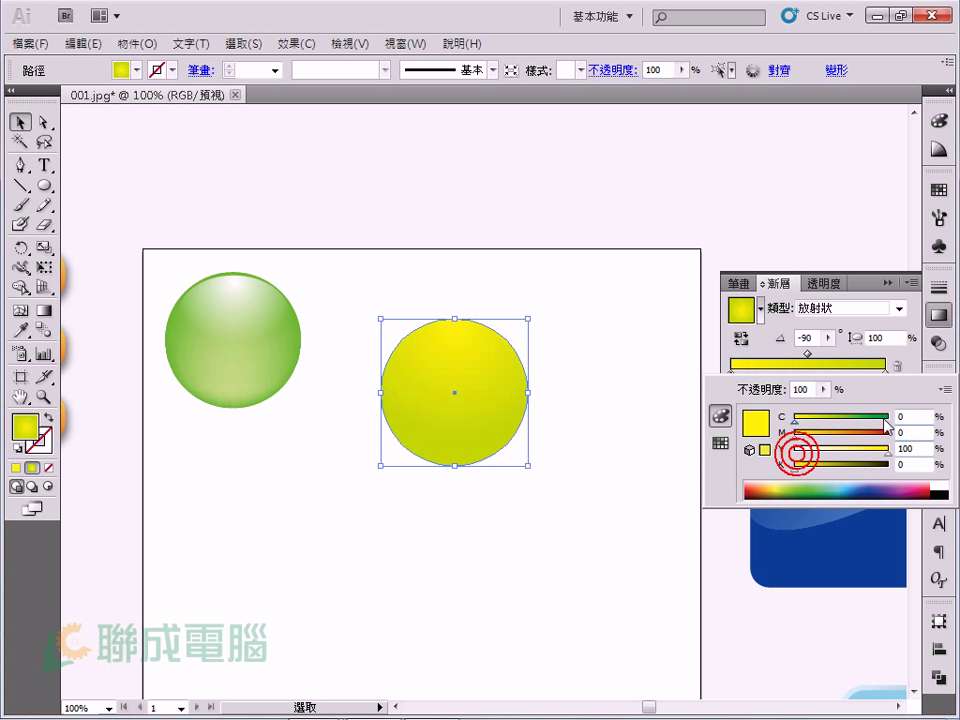
{"action": "left_click_drag", "start_coordinate": [849, 424], "coordinate": [900, 426]}
{"action": "left_click", "coordinate": [900, 360]}
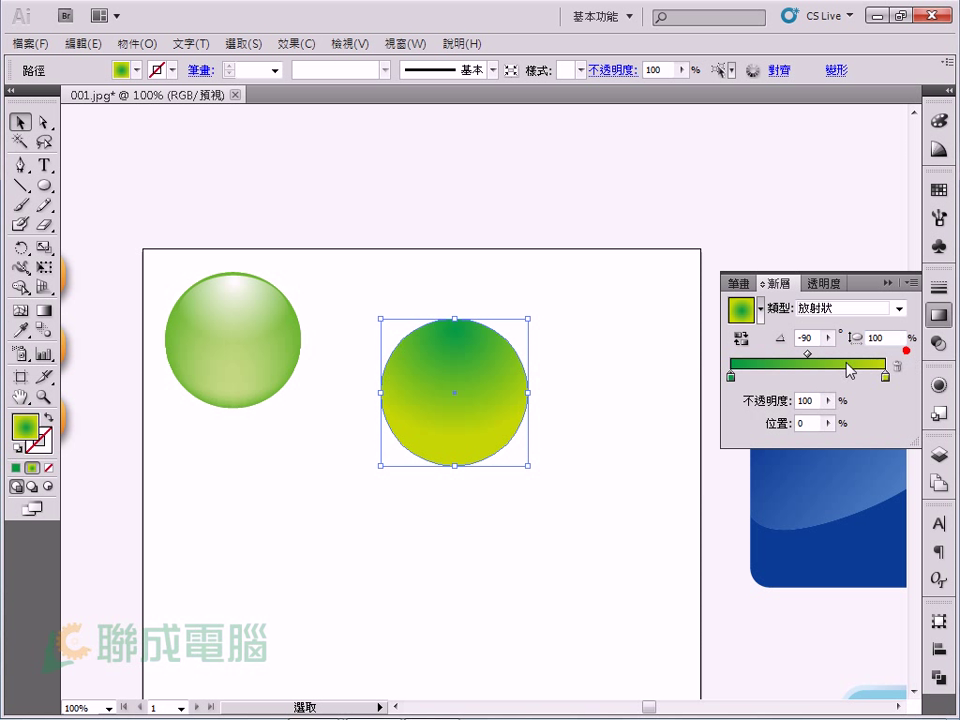
{"action": "left_click", "coordinate": [742, 340]}
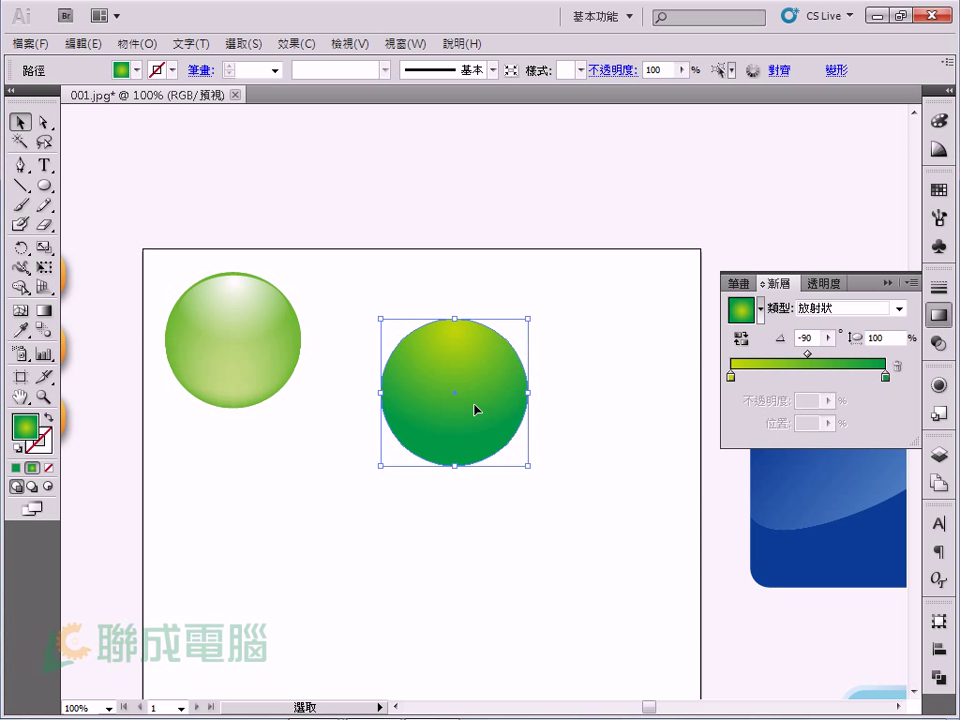
Make the circle's left gradient stop a purer yellow: C 21, M 0, Y 100
{"action": "left_click_drag", "start_coordinate": [405, 300], "coordinate": [362, 264]}
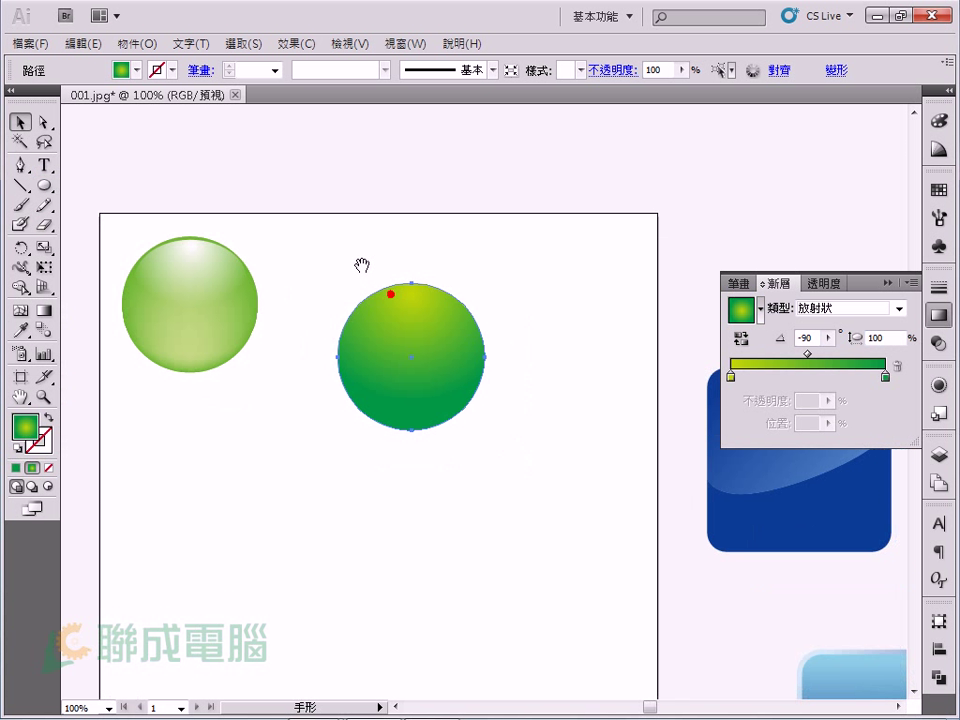
{"action": "left_click", "coordinate": [557, 468]}
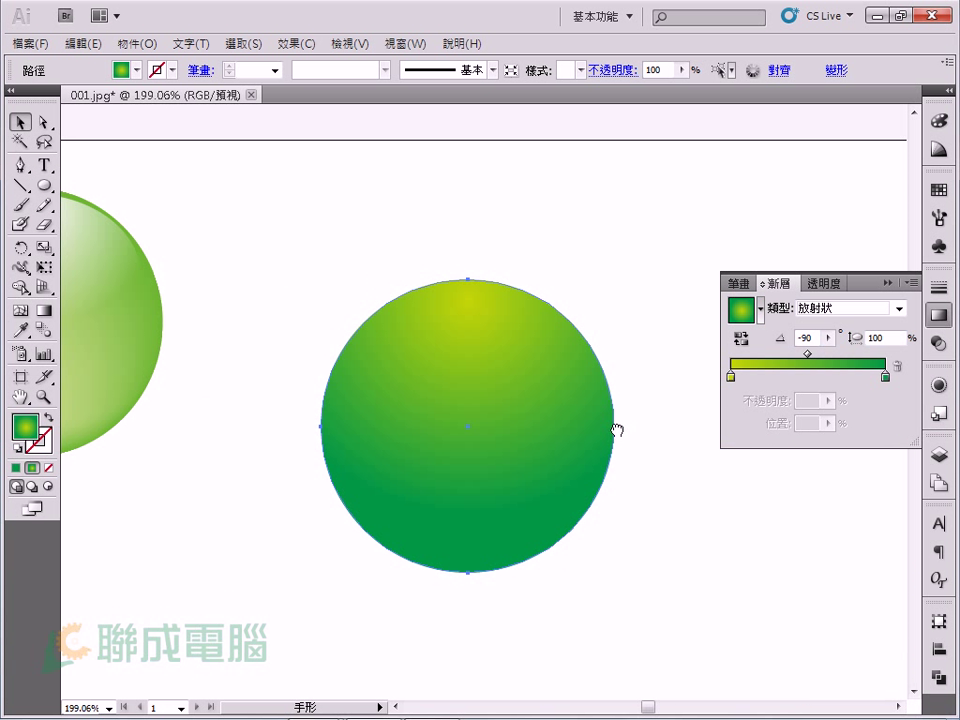
{"action": "mouse_move", "coordinate": [672, 409]}
{"action": "left_mouse_down"}
{"action": "mouse_move", "coordinate": [595, 373]}
{"action": "mouse_move", "coordinate": [600, 357]}
{"action": "left_mouse_up"}
{"action": "left_click", "coordinate": [617, 332]}
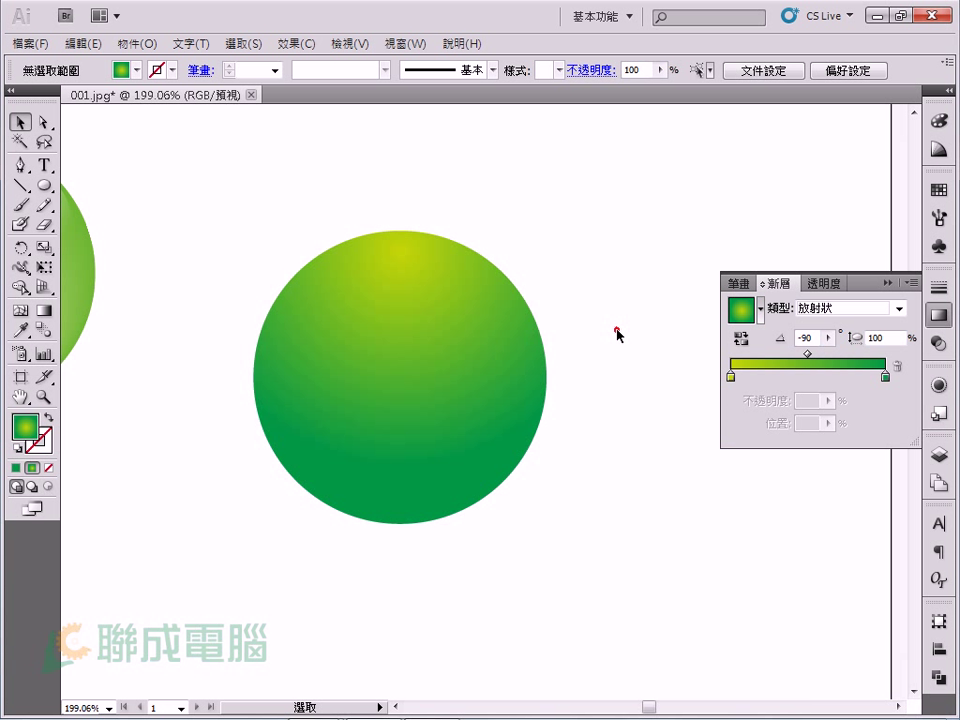
{"action": "left_click", "coordinate": [450, 317]}
{"action": "left_click", "coordinate": [730, 377]}
{"action": "double_click", "coordinate": [730, 377]}
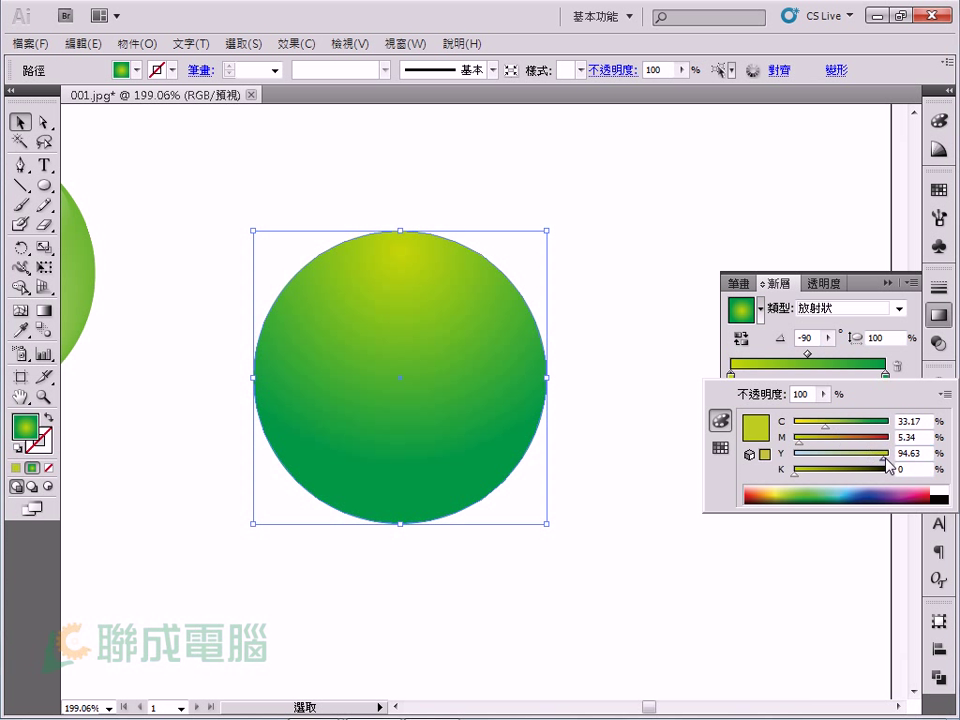
{"action": "left_click_drag", "start_coordinate": [886, 462], "coordinate": [892, 461]}
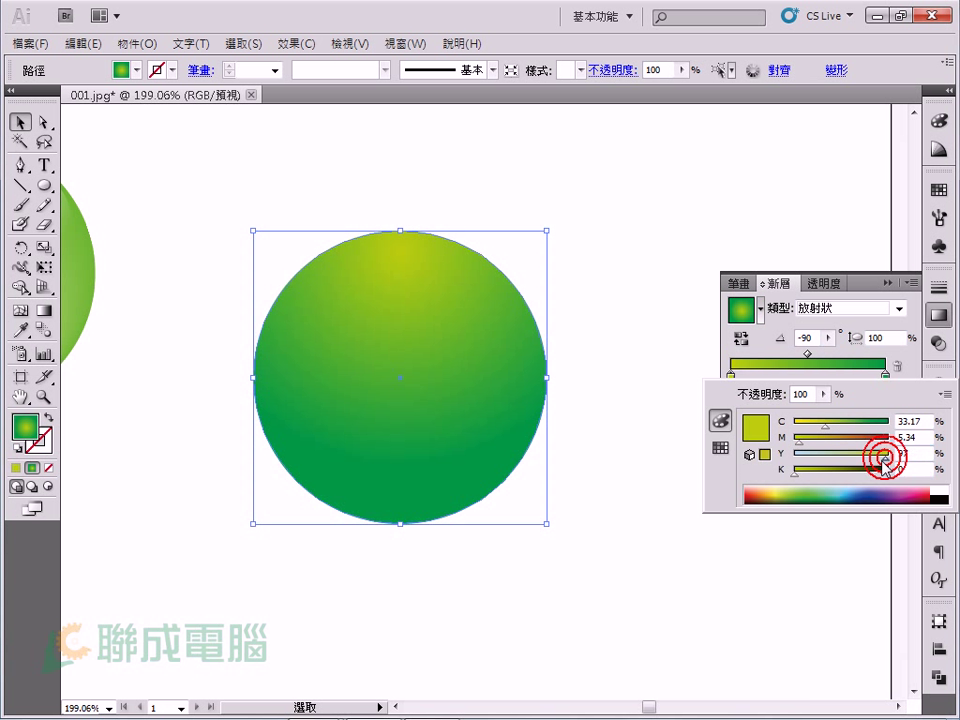
{"action": "left_click", "coordinate": [795, 441]}
{"action": "left_click_drag", "start_coordinate": [827, 427], "coordinate": [814, 427]}
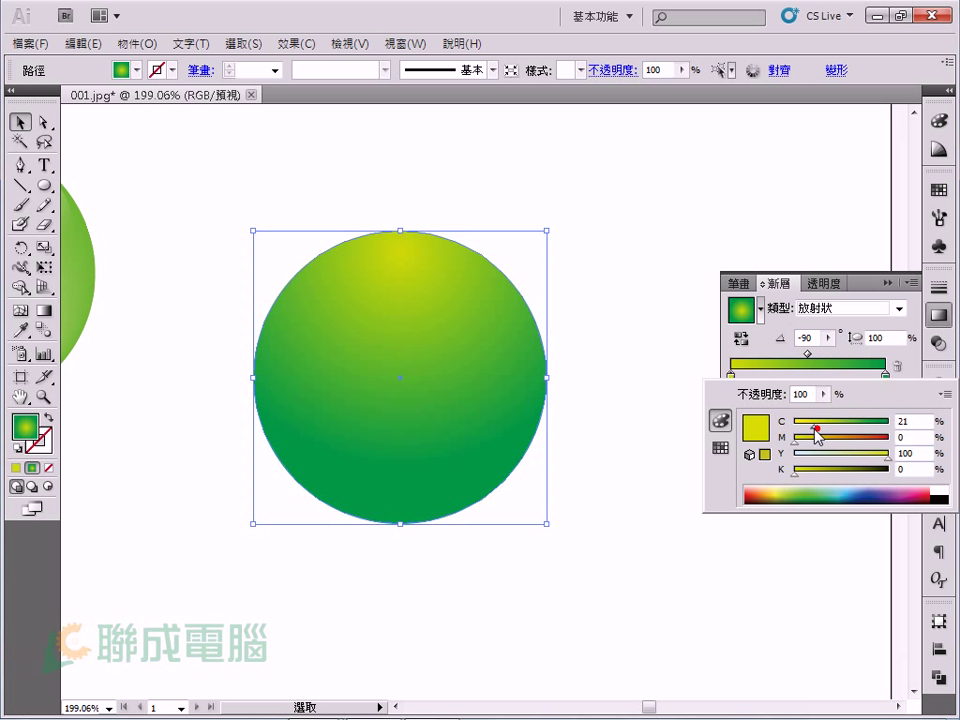
{"action": "left_click", "coordinate": [615, 395]}
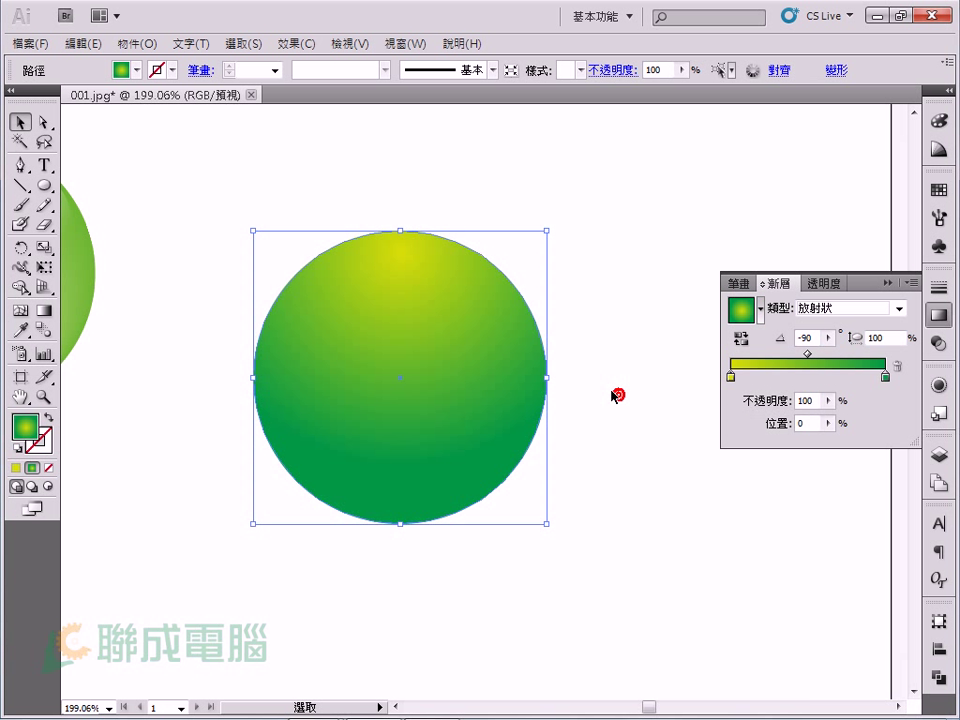
Stretch the radial gradient from near the top to the bottom edge; move the green stop to about 70%
{"action": "left_click", "coordinate": [44, 311]}
{"action": "left_click_drag", "start_coordinate": [400, 262], "coordinate": [399, 275]}
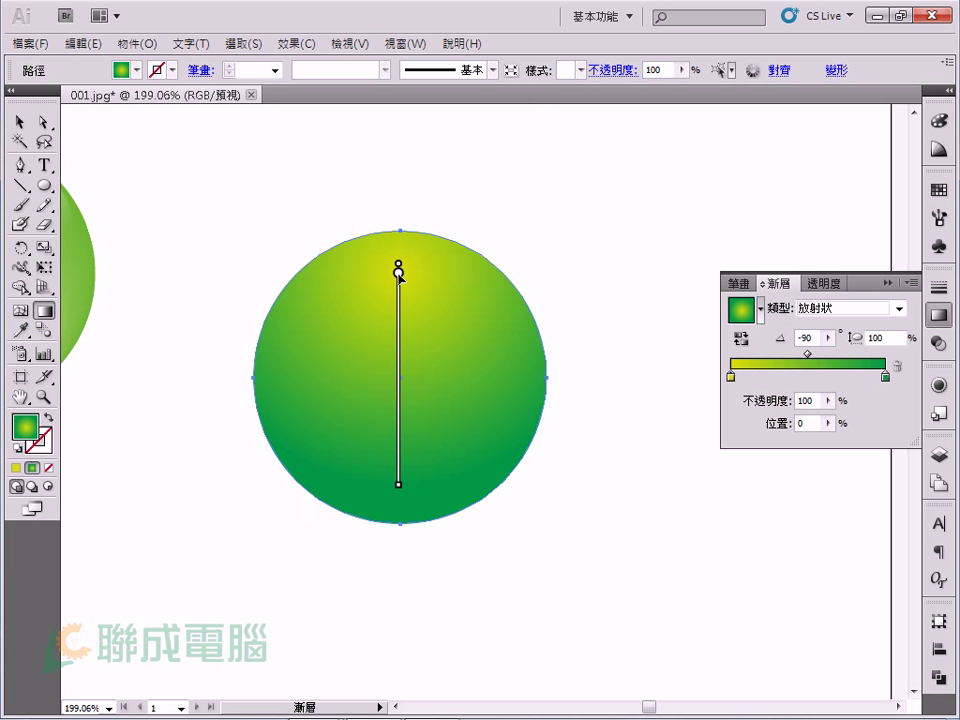
{"action": "left_click", "coordinate": [399, 272]}
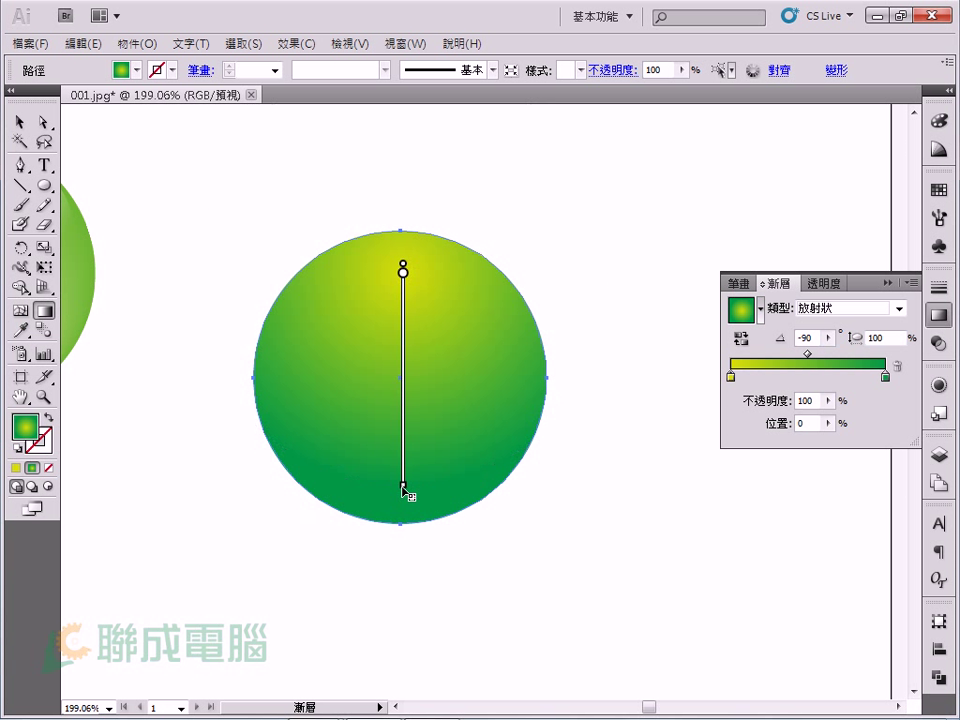
{"action": "left_click_drag", "start_coordinate": [403, 487], "coordinate": [403, 521]}
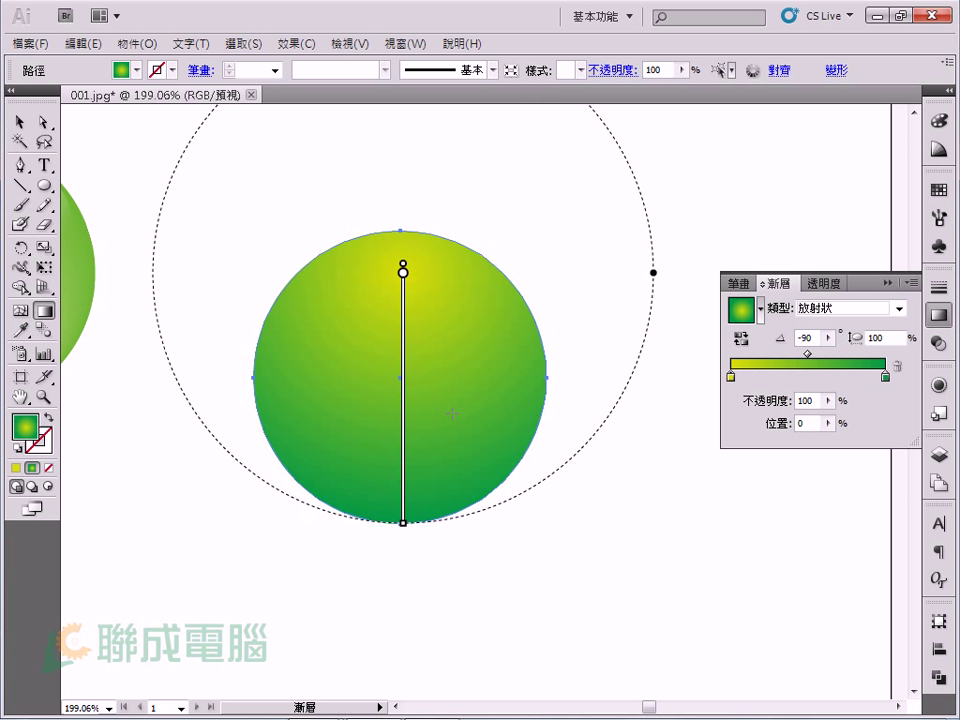
{"action": "left_click_drag", "start_coordinate": [405, 268], "coordinate": [403, 262]}
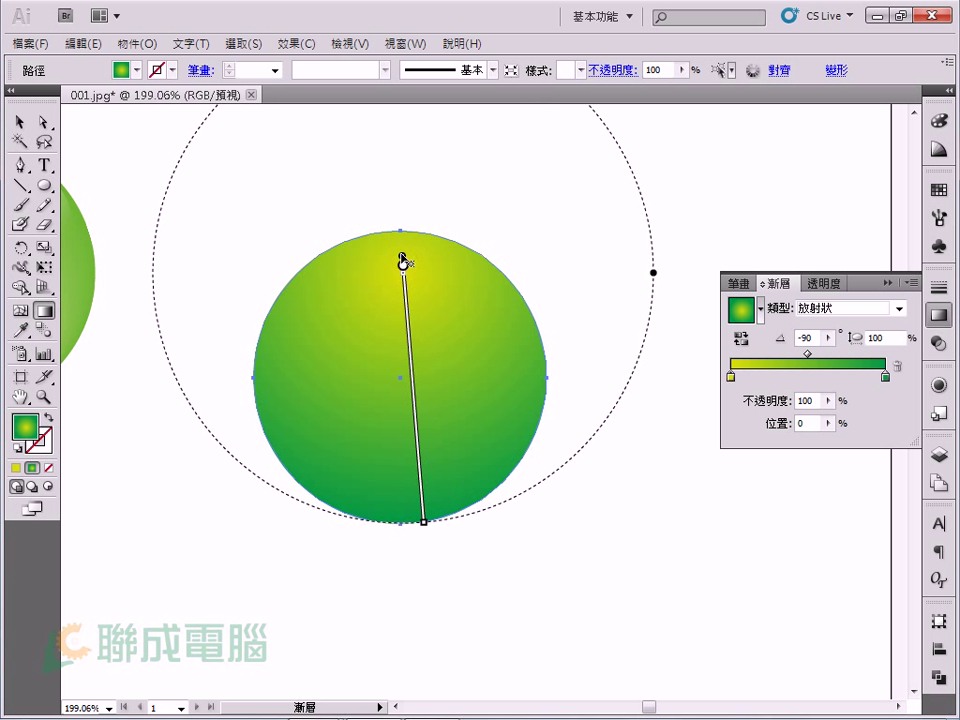
{"action": "key", "text": "ctrl+z"}
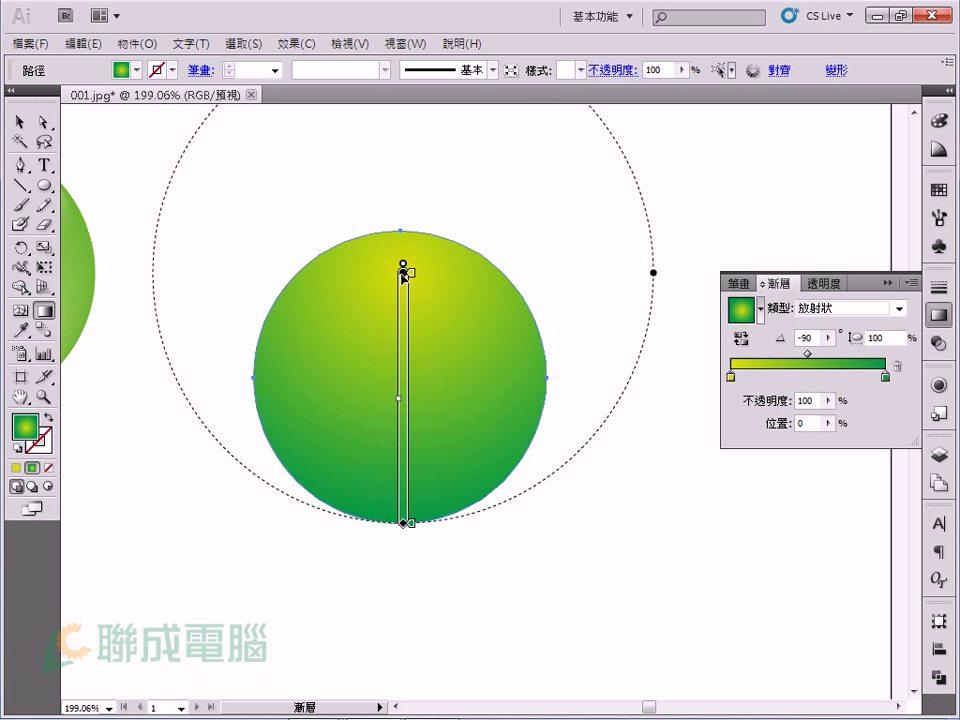
{"action": "left_click_drag", "start_coordinate": [403, 272], "coordinate": [401, 258]}
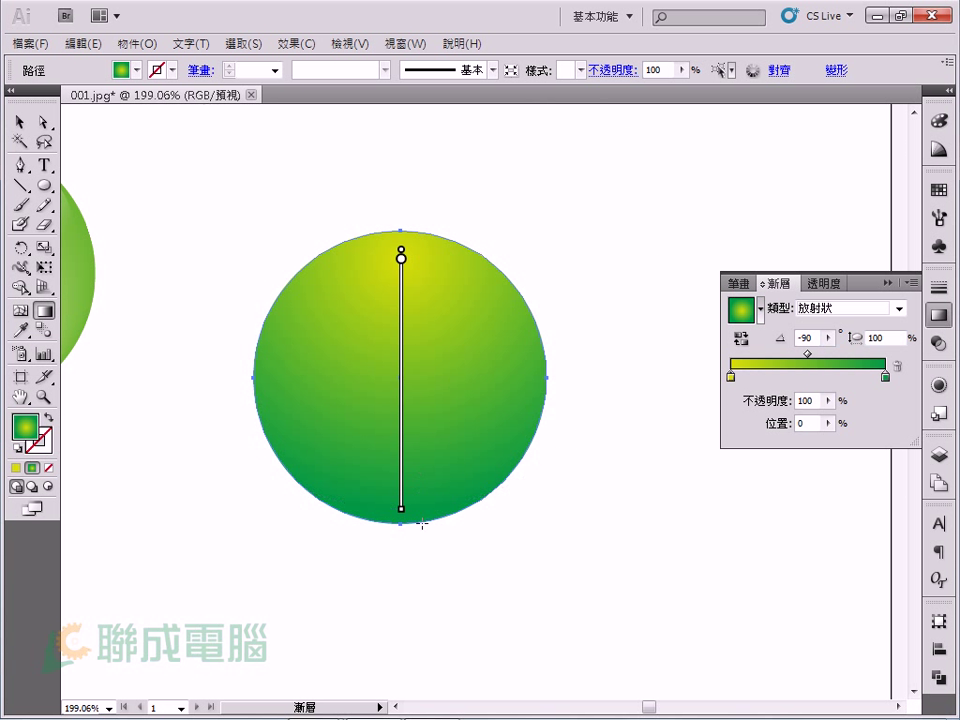
{"action": "left_click_drag", "start_coordinate": [402, 509], "coordinate": [403, 523]}
{"action": "mouse_move", "coordinate": [885, 378]}
{"action": "left_mouse_down"}
{"action": "mouse_move", "coordinate": [838, 380]}
{"action": "mouse_move", "coordinate": [886, 378]}
{"action": "left_mouse_up"}
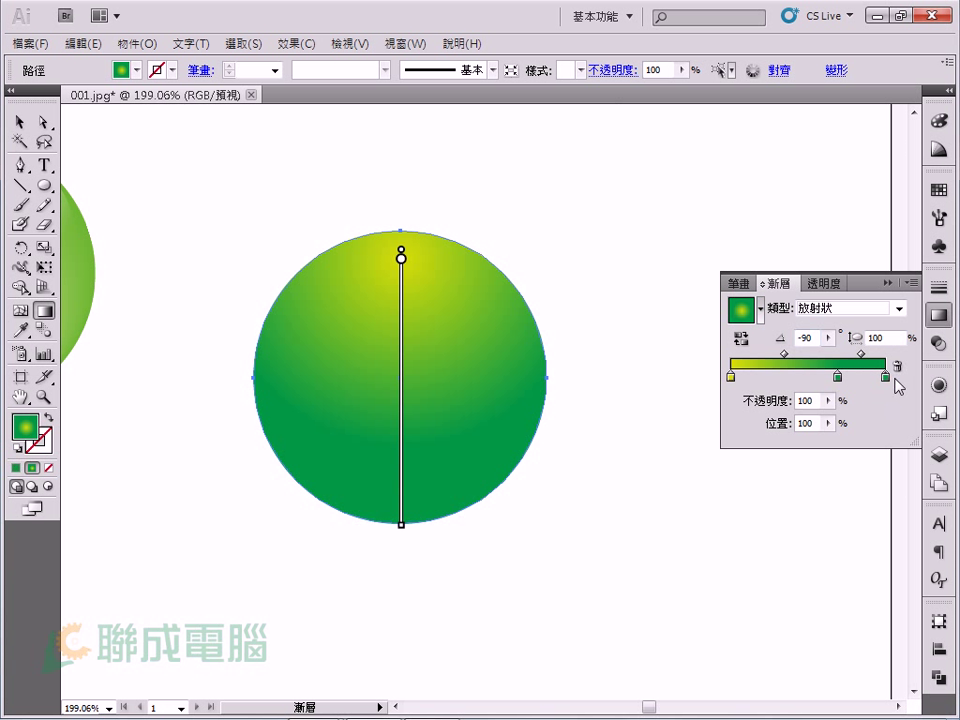
Try three extra gradient stops, remove them, and nudge the middle green stop slightly right
{"action": "left_click", "coordinate": [796, 377]}
{"action": "left_click", "coordinate": [776, 378]}
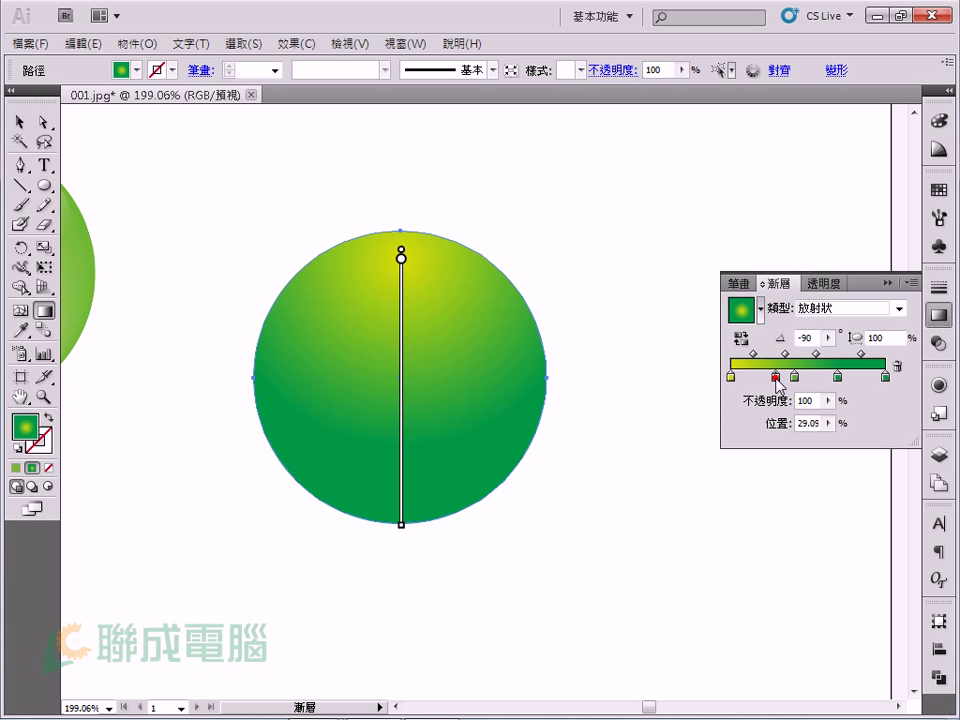
{"action": "left_click", "coordinate": [806, 378]}
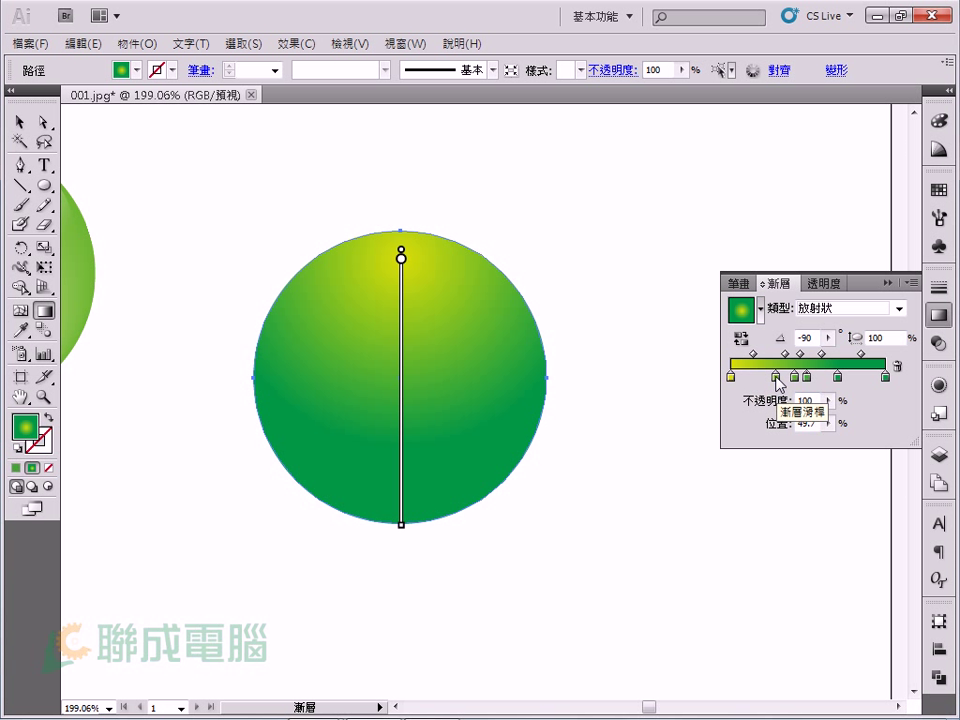
{"action": "left_click_drag", "start_coordinate": [777, 378], "coordinate": [754, 454]}
{"action": "left_click_drag", "start_coordinate": [795, 378], "coordinate": [795, 437]}
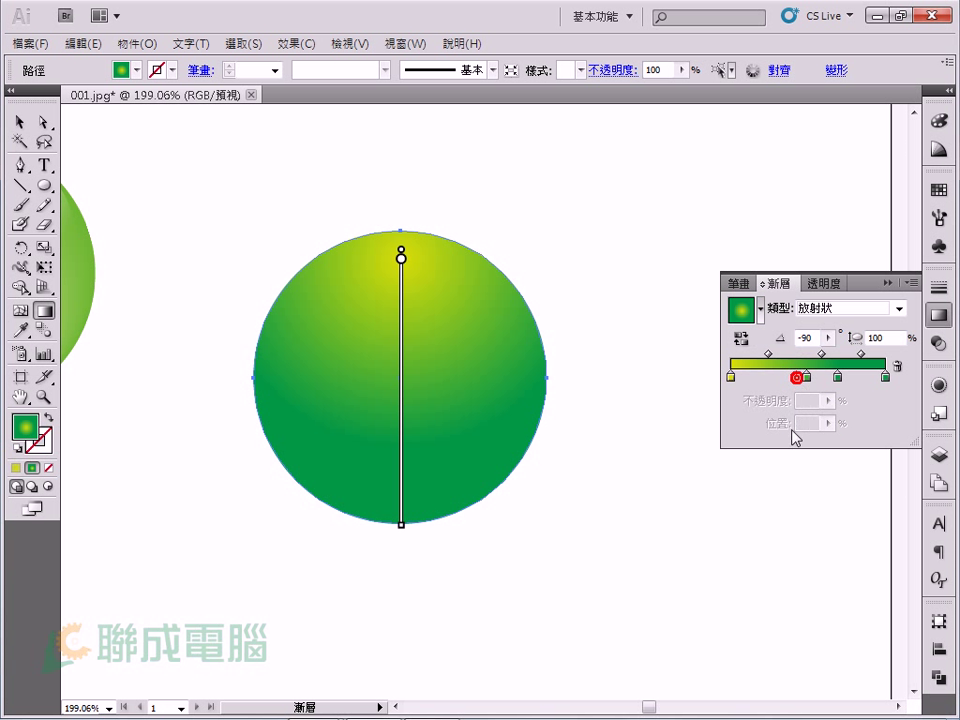
{"action": "left_click_drag", "start_coordinate": [807, 378], "coordinate": [793, 454]}
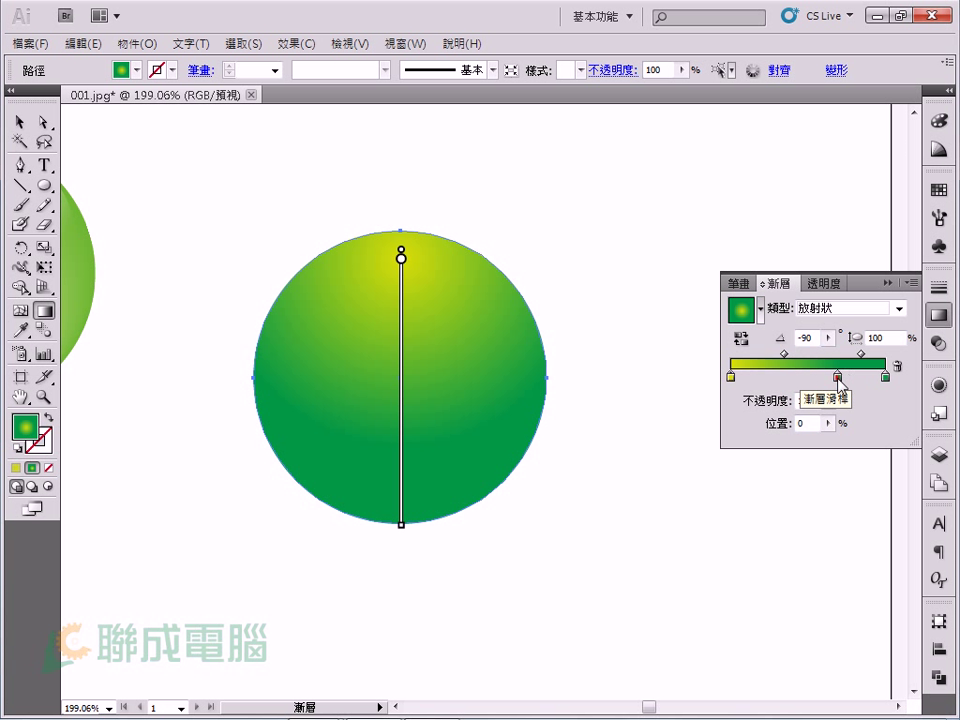
{"action": "left_click_drag", "start_coordinate": [838, 377], "coordinate": [843, 377]}
Make the rightmost stop a lighter yellow-green: magenta removed, cyan lowered to about 46
{"action": "left_click", "coordinate": [885, 377]}
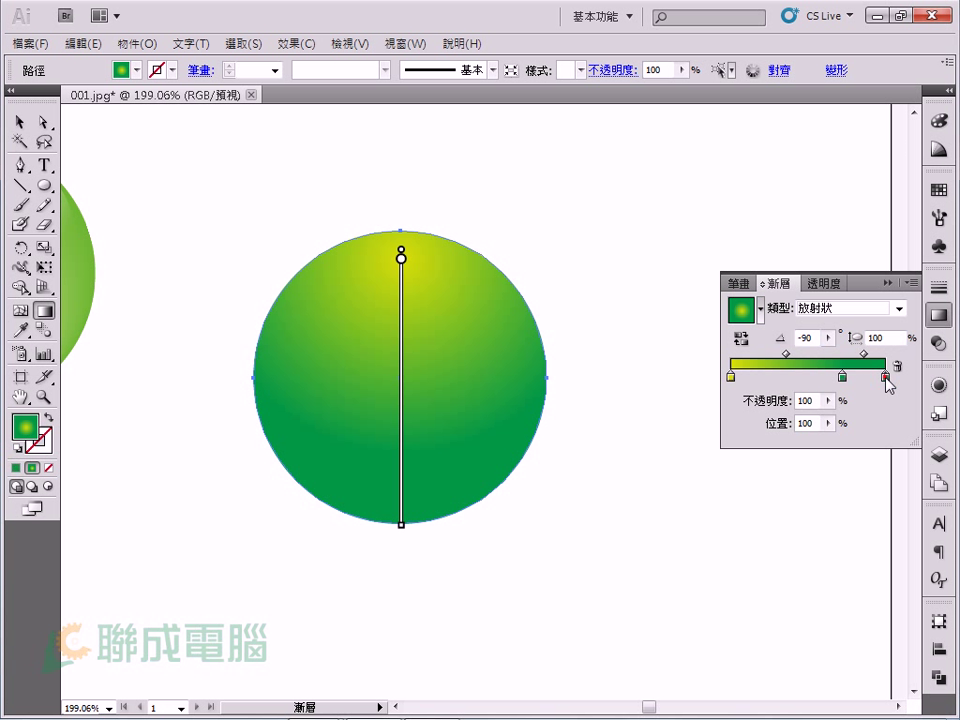
{"action": "double_click", "coordinate": [885, 377]}
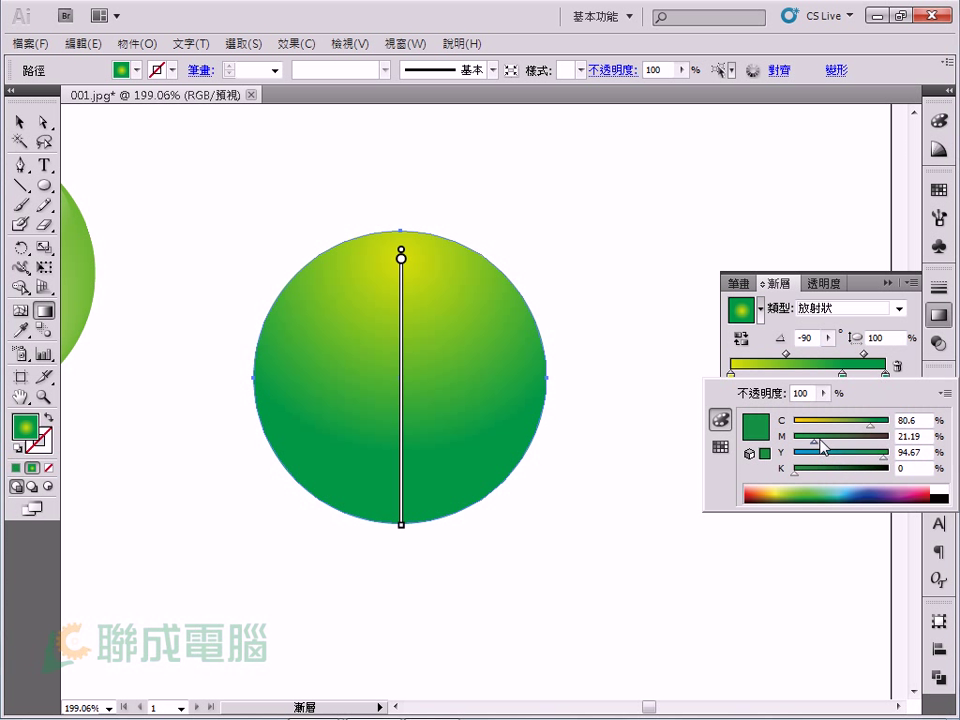
{"action": "left_click_drag", "start_coordinate": [814, 438], "coordinate": [792, 437]}
{"action": "left_click_drag", "start_coordinate": [868, 426], "coordinate": [856, 428]}
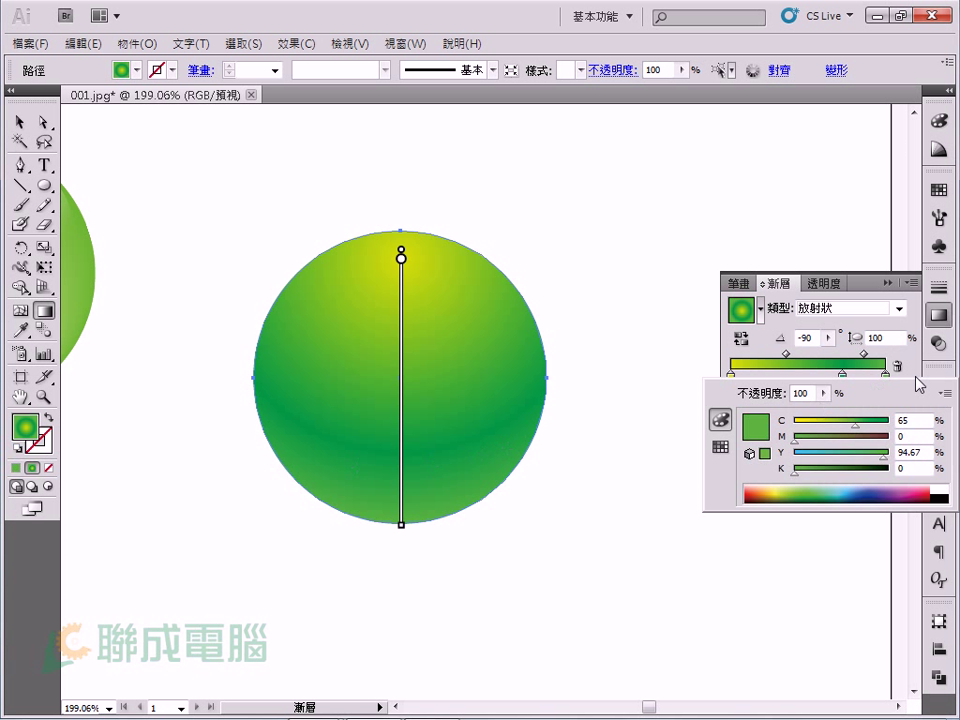
{"action": "left_click_drag", "start_coordinate": [856, 428], "coordinate": [839, 432]}
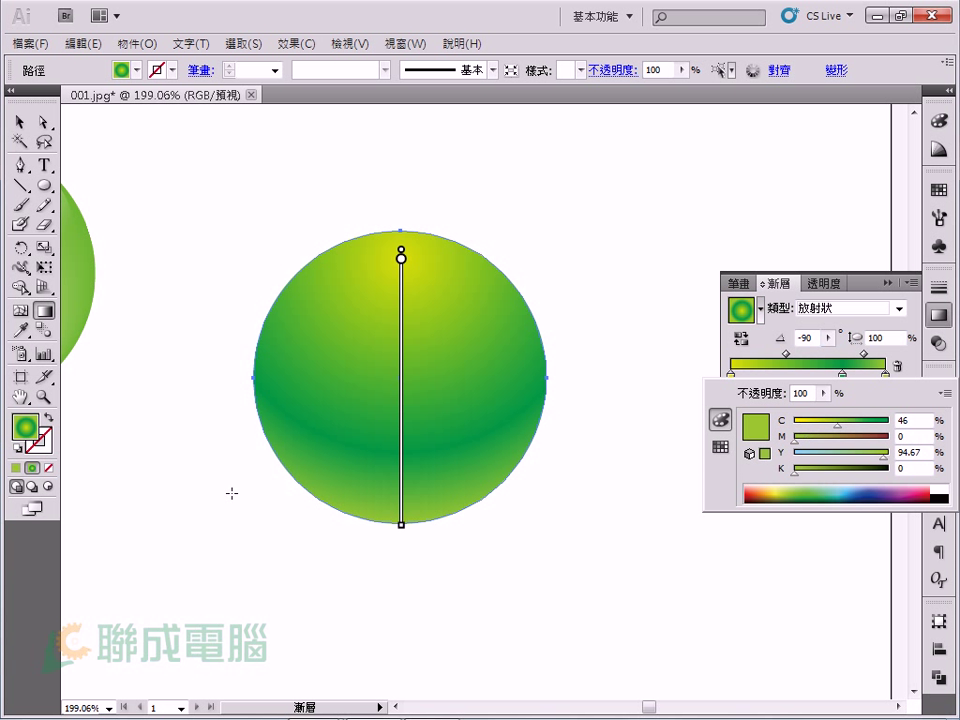
{"action": "left_click", "coordinate": [157, 140]}
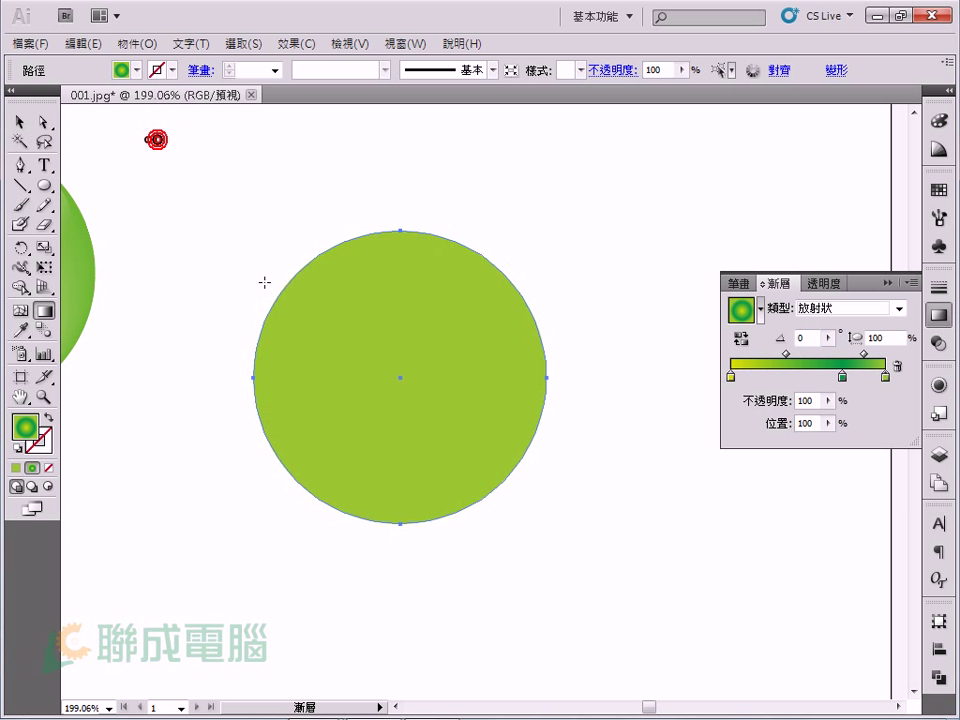
Restore the sphere's radial gradient and drag its end point below the circle, then zoom out
{"action": "key", "text": "ctrl+z"}
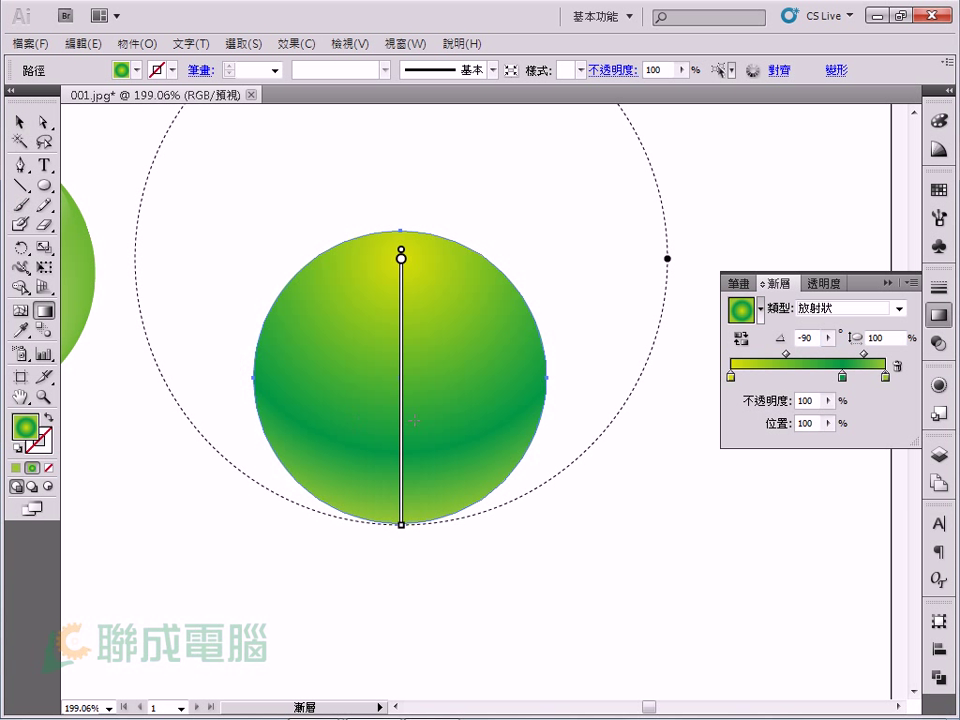
{"action": "left_click", "coordinate": [19, 121]}
{"action": "left_click", "coordinate": [214, 270]}
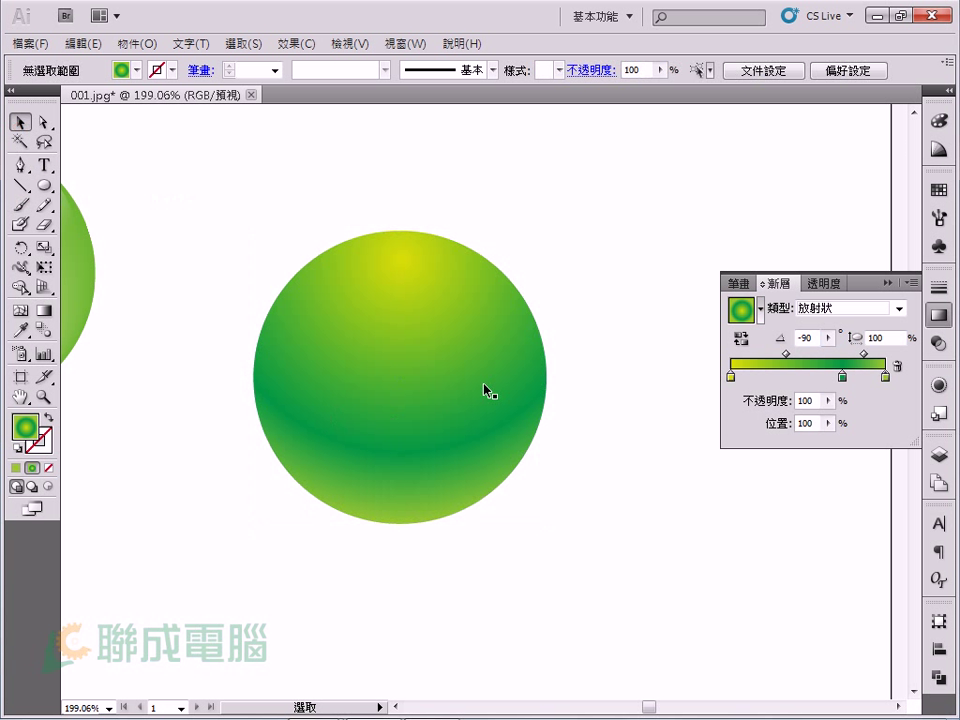
{"action": "left_click", "coordinate": [598, 596]}
{"action": "left_click", "coordinate": [326, 439]}
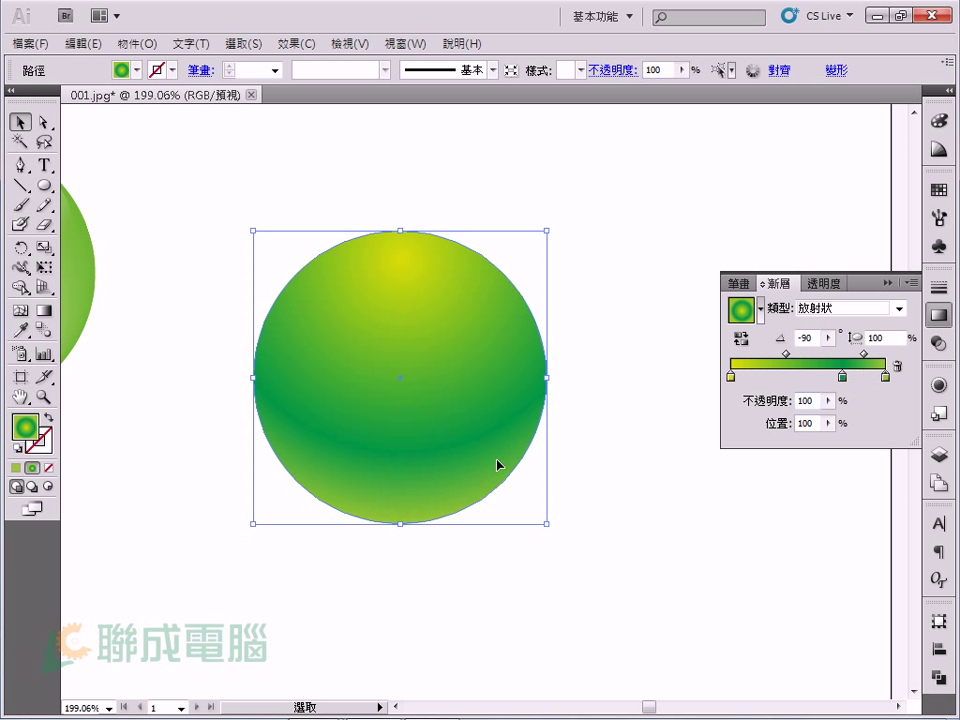
{"action": "left_click", "coordinate": [43, 310]}
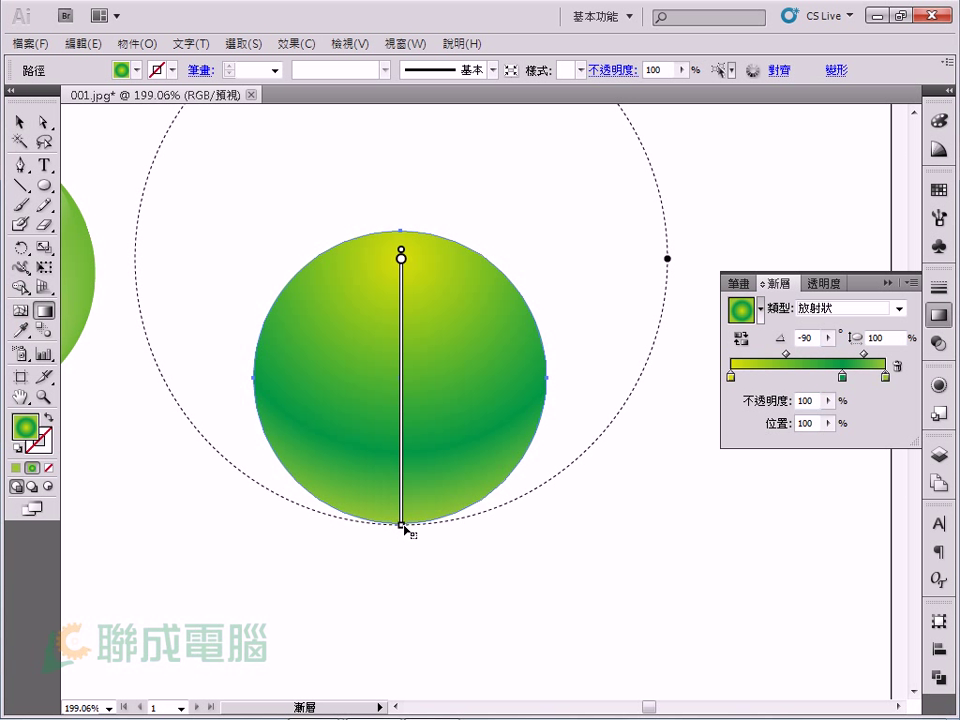
{"action": "left_click_drag", "start_coordinate": [401, 524], "coordinate": [400, 557]}
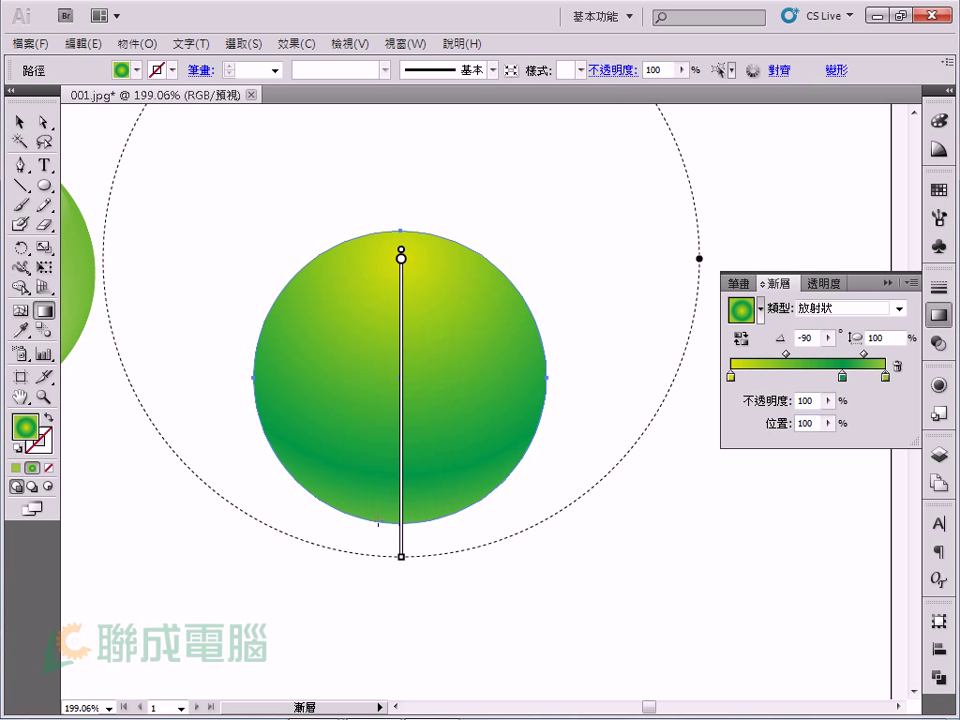
{"action": "left_click", "coordinate": [19, 121]}
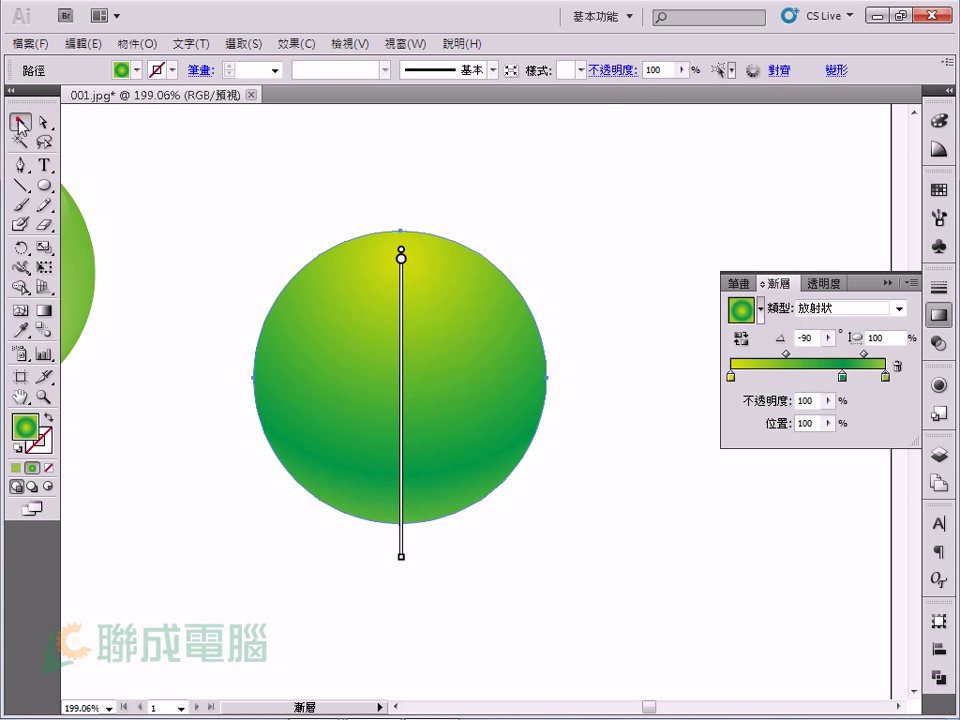
{"action": "left_click", "coordinate": [193, 160]}
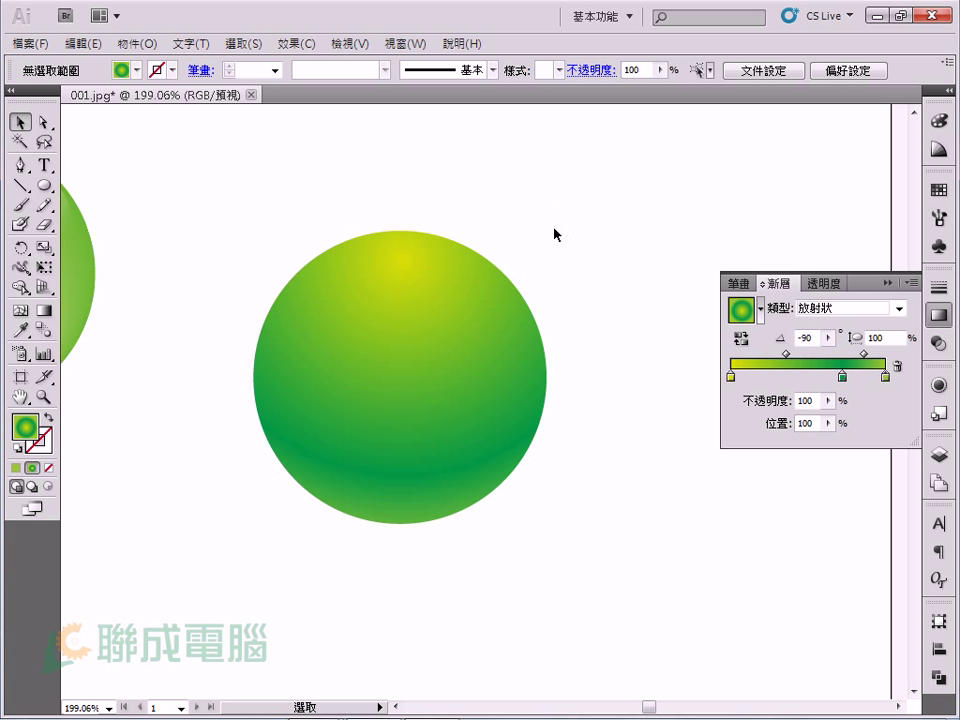
{"action": "key", "text": "ctrl+minus"}
{"action": "key", "text": "ctrl+minus"}
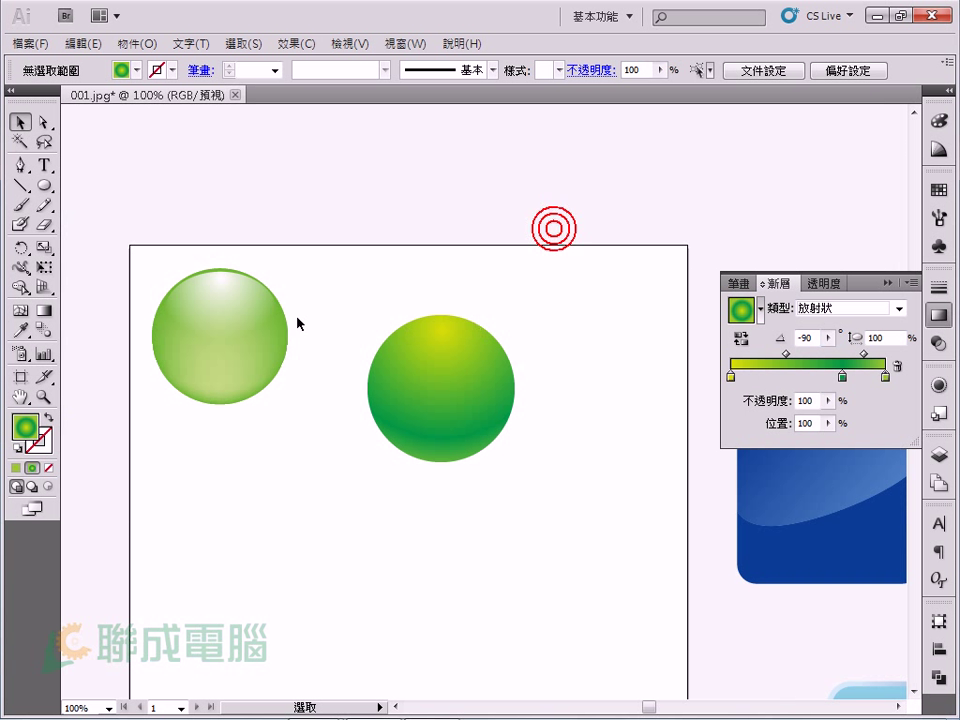
Copy the first sphere's white highlight onto the second sphere and bring it to front
{"action": "left_click", "coordinate": [186, 285]}
{"action": "mouse_move", "coordinate": [254, 296]}
{"action": "left_mouse_down"}
{"action": "mouse_move", "coordinate": [453, 358]}
{"action": "mouse_move", "coordinate": [452, 367]}
{"action": "left_mouse_up"}
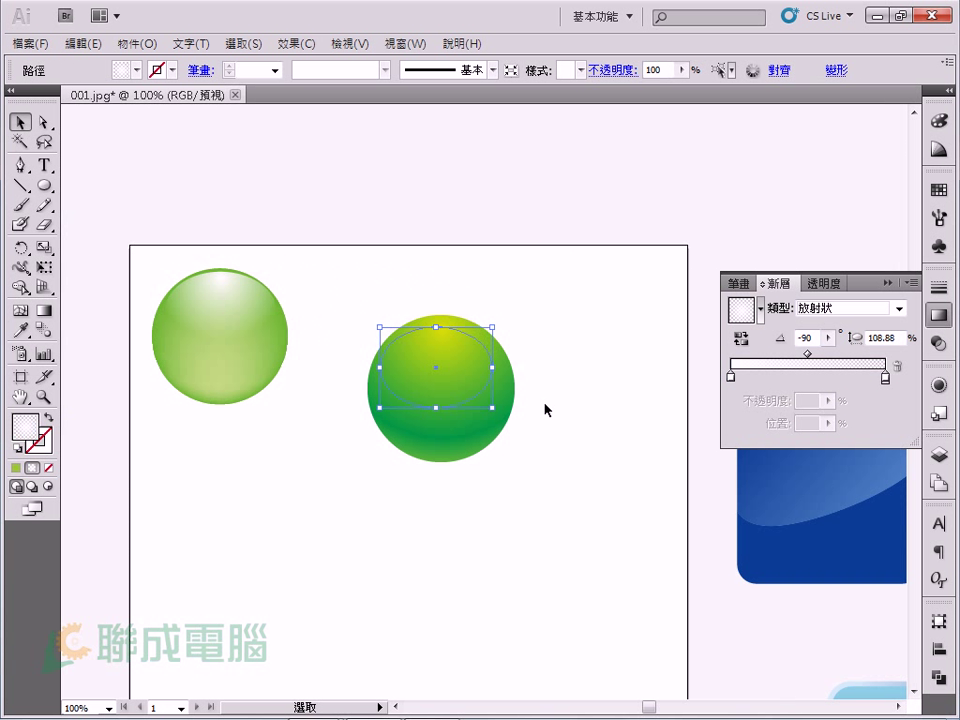
{"action": "left_click", "coordinate": [137, 44]}
{"action": "mouse_move", "coordinate": [175, 85]}
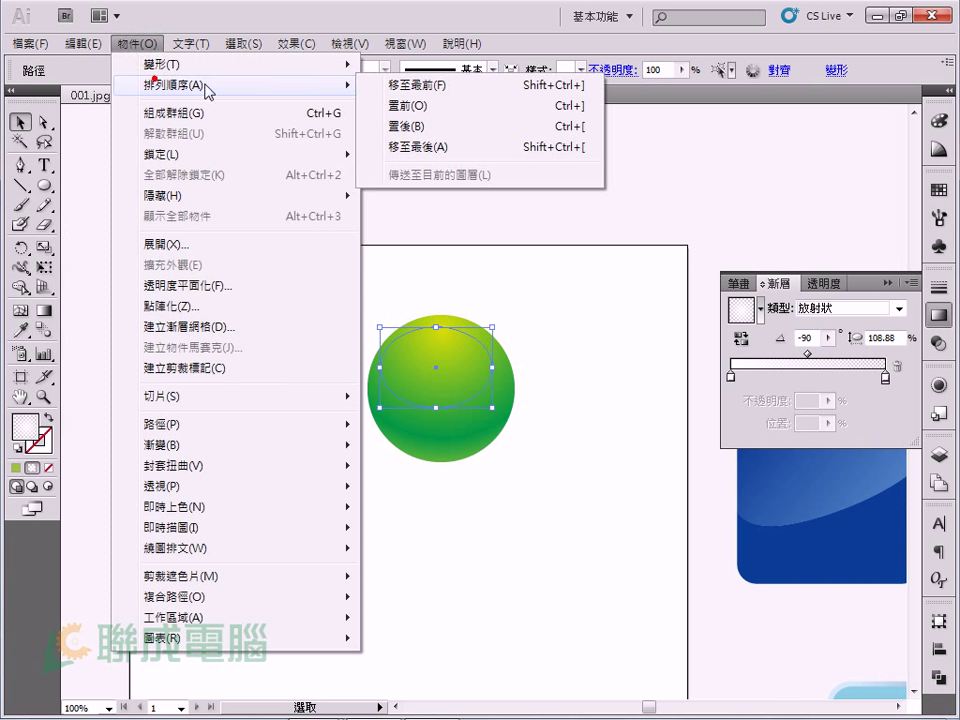
{"action": "left_click", "coordinate": [426, 82]}
Position the copied highlight near the top of the second sphere
{"action": "left_click", "coordinate": [557, 304]}
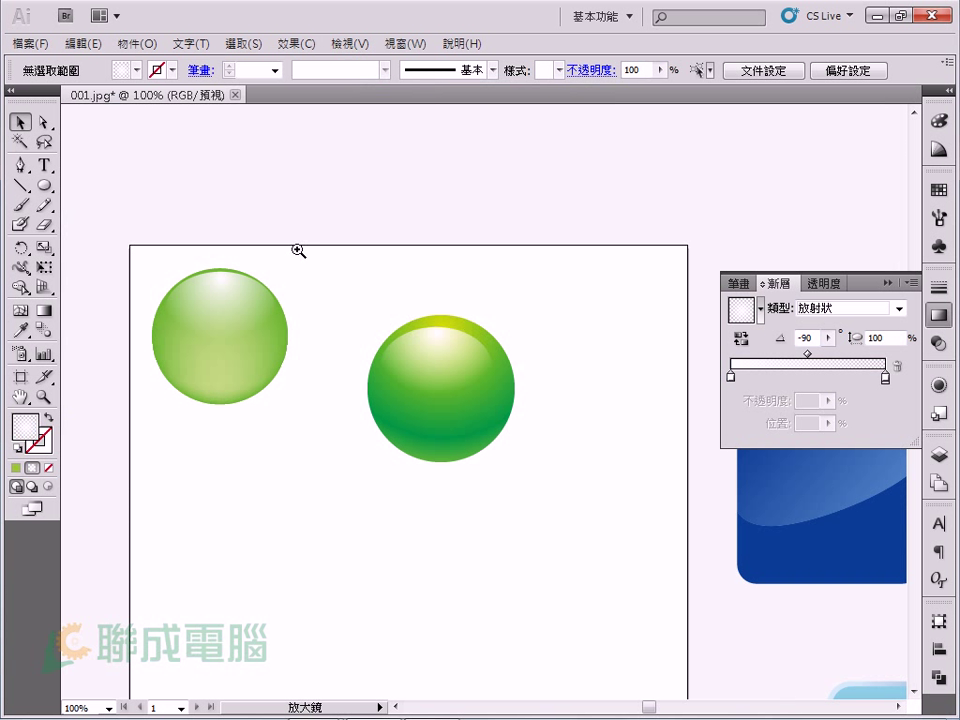
{"action": "left_click", "coordinate": [512, 430]}
{"action": "mouse_move", "coordinate": [324, 255]}
{"action": "left_mouse_down"}
{"action": "mouse_move", "coordinate": [563, 213]}
{"action": "mouse_move", "coordinate": [382, 297]}
{"action": "left_mouse_up"}
{"action": "mouse_move", "coordinate": [413, 340]}
{"action": "left_mouse_down"}
{"action": "mouse_move", "coordinate": [347, 392]}
{"action": "mouse_move", "coordinate": [365, 287]}
{"action": "left_mouse_up"}
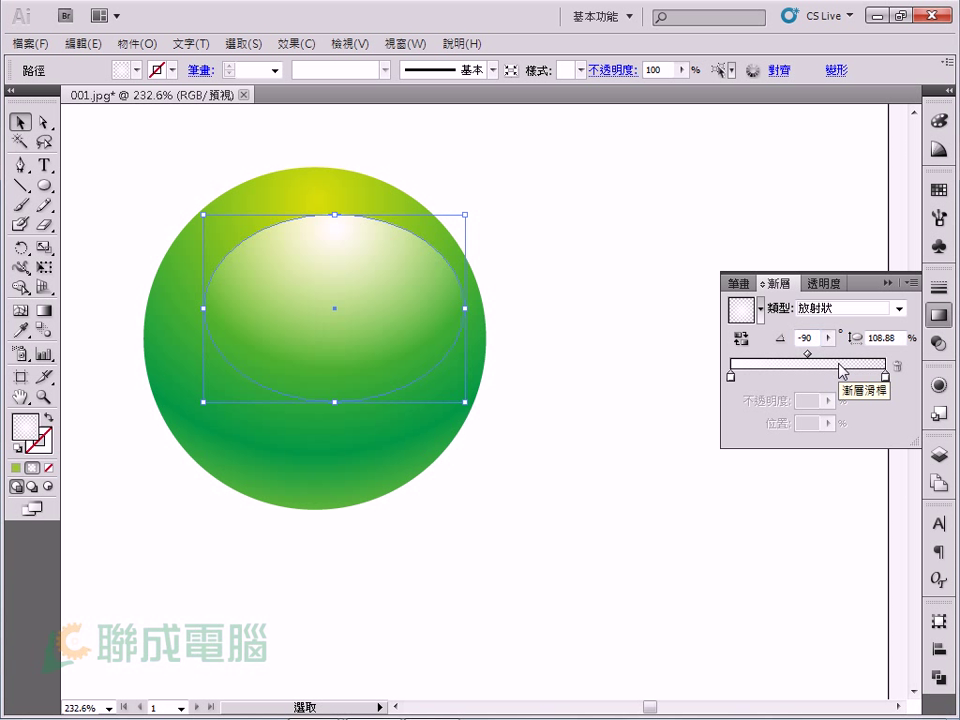
{"action": "left_click_drag", "start_coordinate": [405, 316], "coordinate": [385, 285]}
Centre the highlight horizontally on the sphere and nudge it up slightly
{"action": "key", "text": "ctrl+a"}
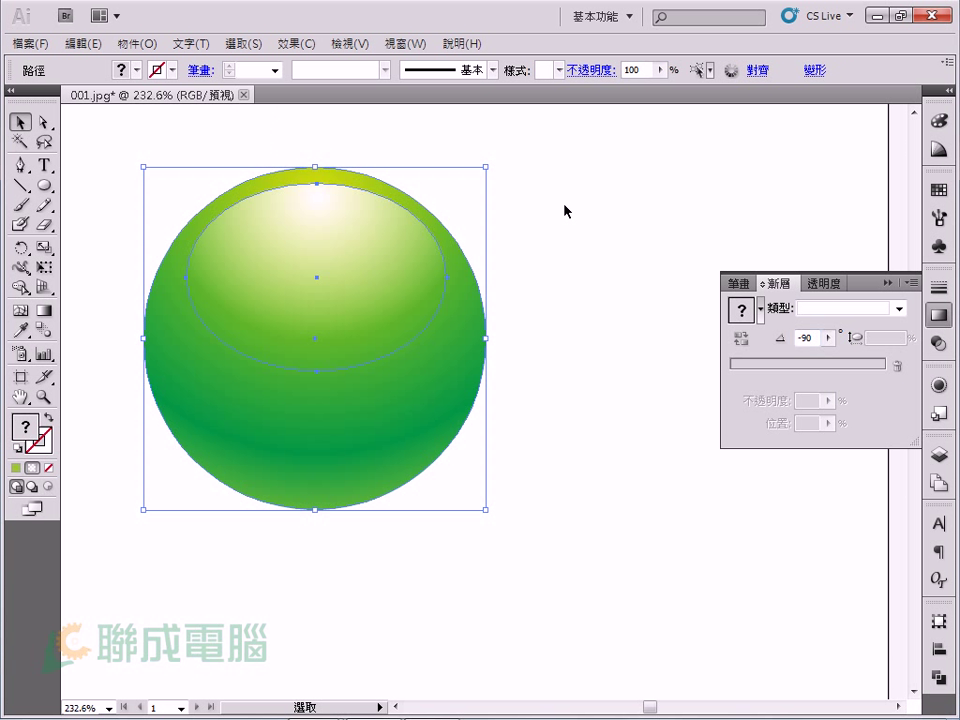
{"action": "left_click", "coordinate": [746, 72]}
{"action": "left_click", "coordinate": [617, 102]}
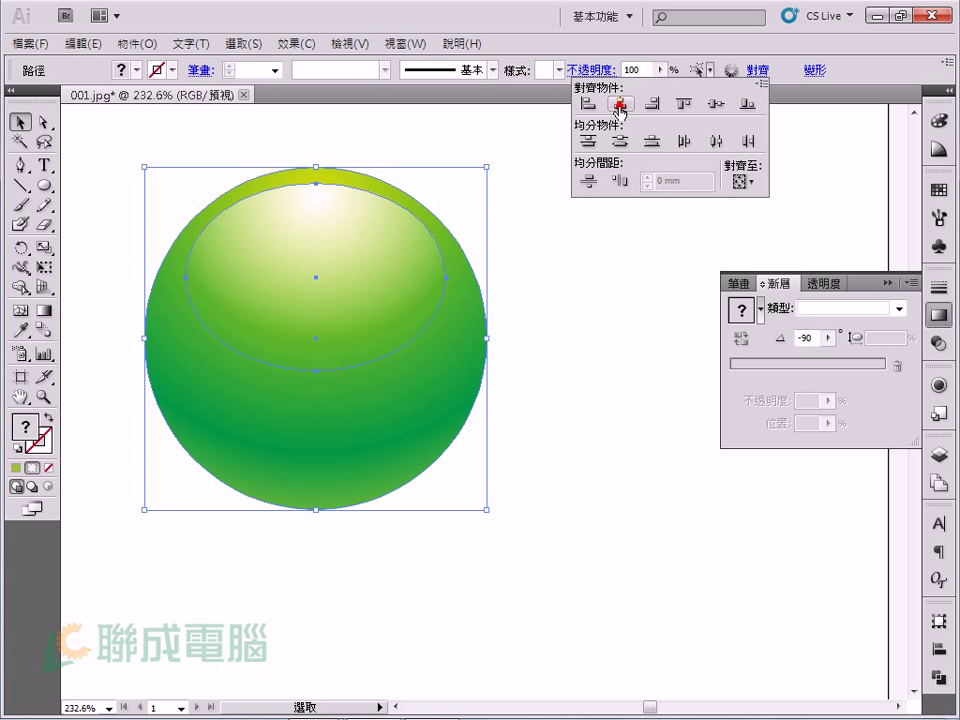
{"action": "left_click", "coordinate": [603, 214]}
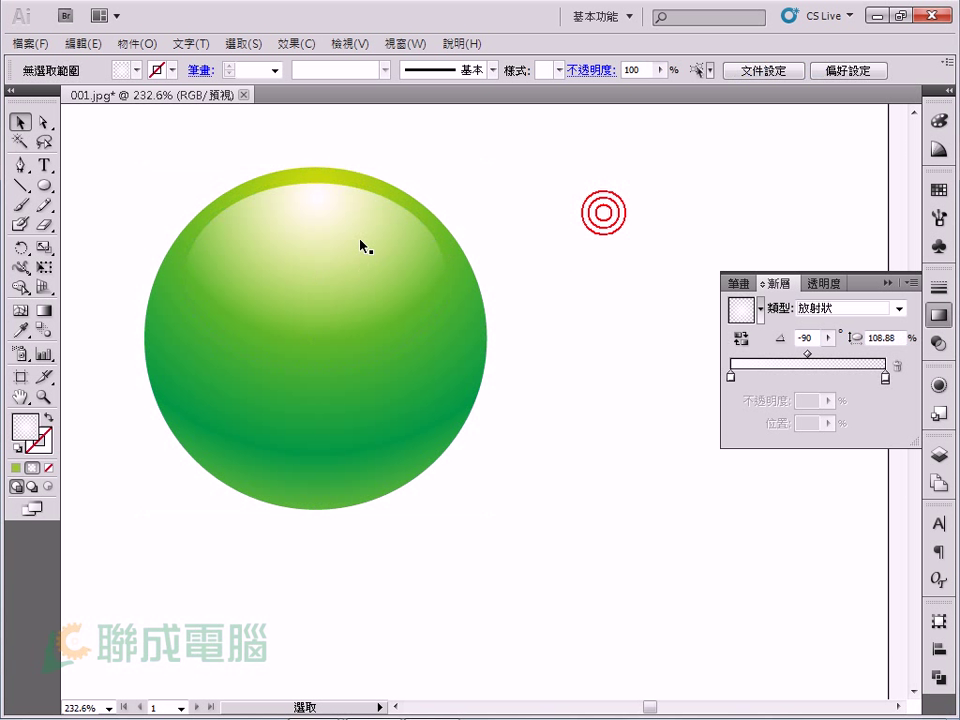
{"action": "left_click", "coordinate": [358, 233]}
{"action": "key", "text": "Up"}
{"action": "key", "text": "Up"}
{"action": "key", "text": "Up"}
{"action": "key", "text": "Up"}
{"action": "key", "text": "Up"}
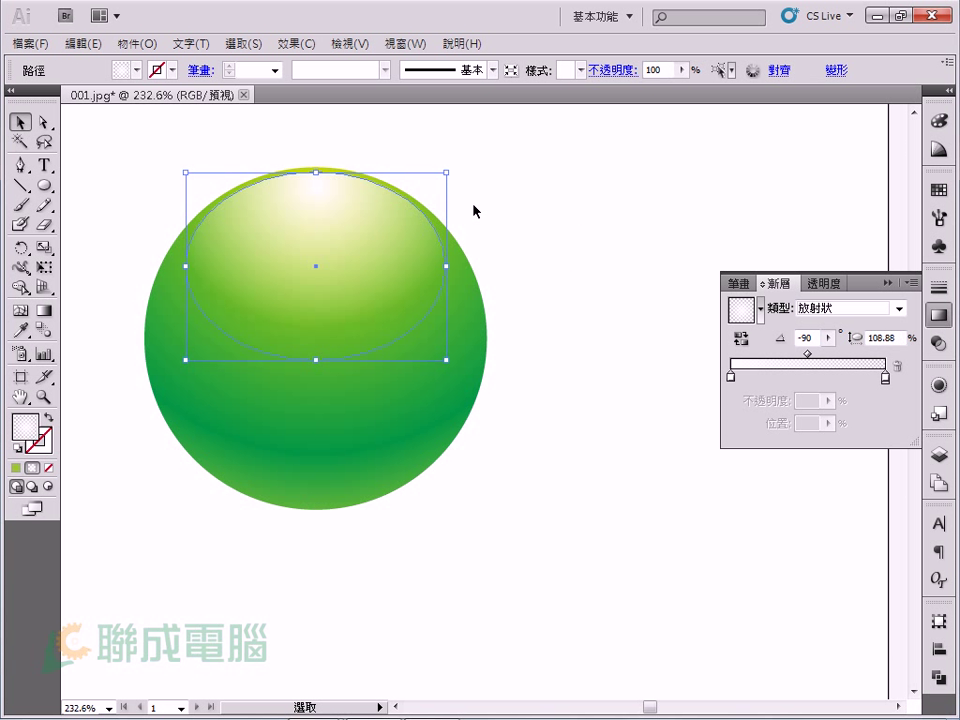
{"action": "left_click", "coordinate": [474, 209]}
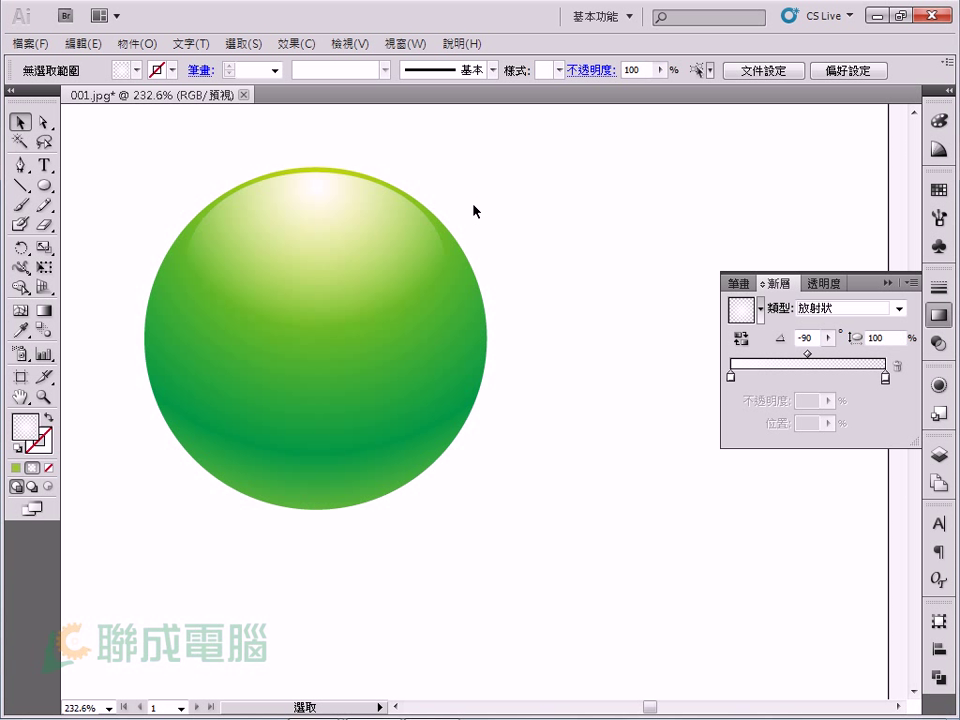
{"action": "left_click", "coordinate": [474, 208]}
Add an enlarged black 8 as text beside the glossy green sphere
{"action": "key", "text": "ctrl+1"}
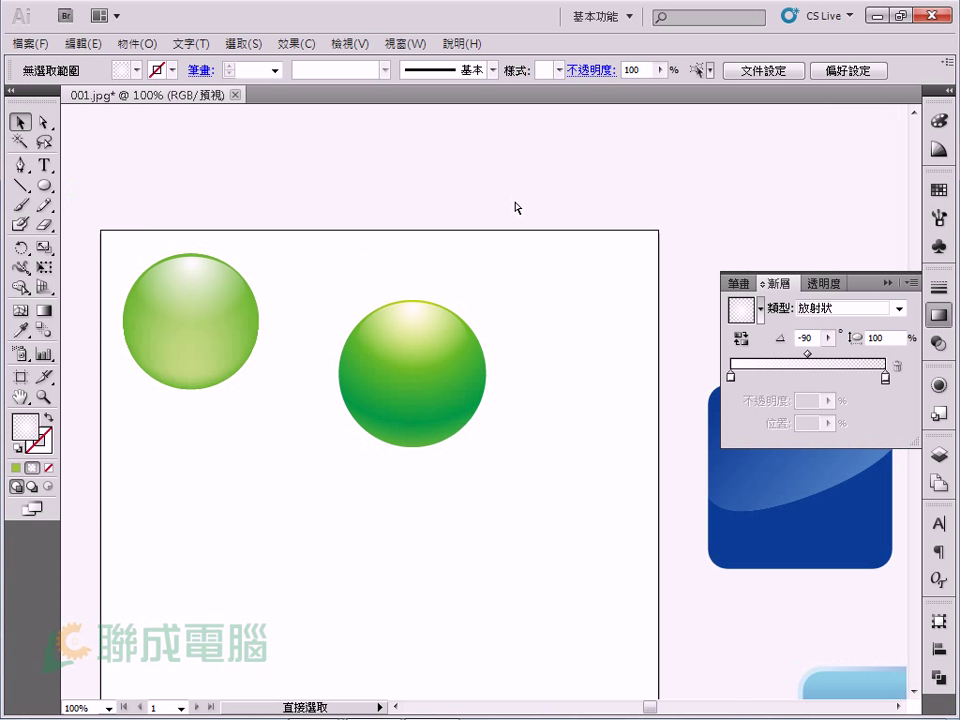
{"action": "left_click_drag", "start_coordinate": [227, 193], "coordinate": [366, 274]}
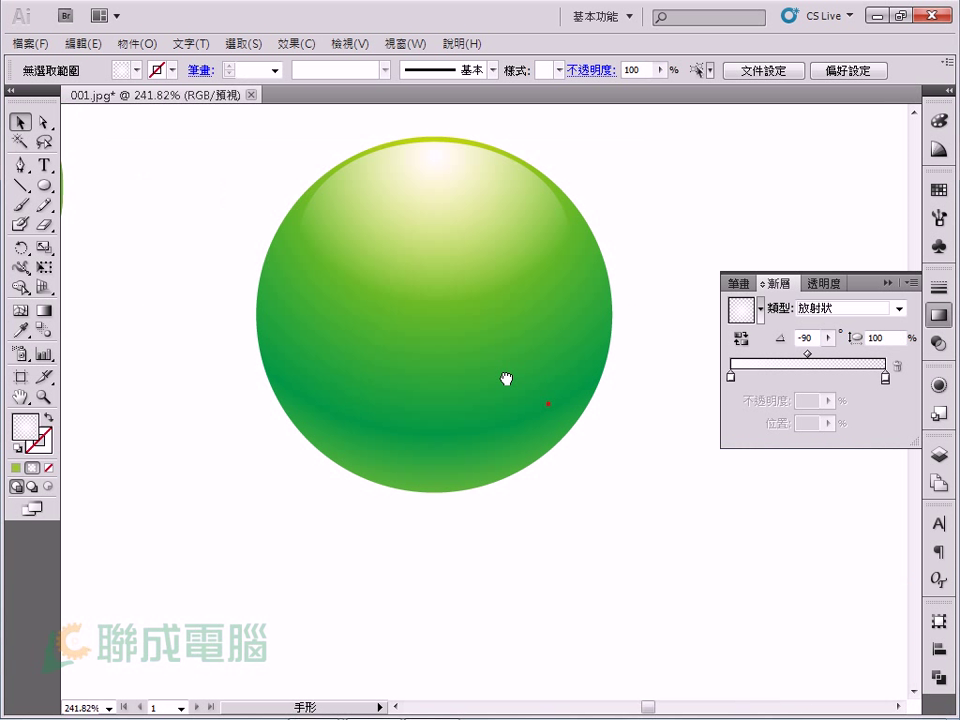
{"action": "left_click_drag", "start_coordinate": [373, 360], "coordinate": [396, 376]}
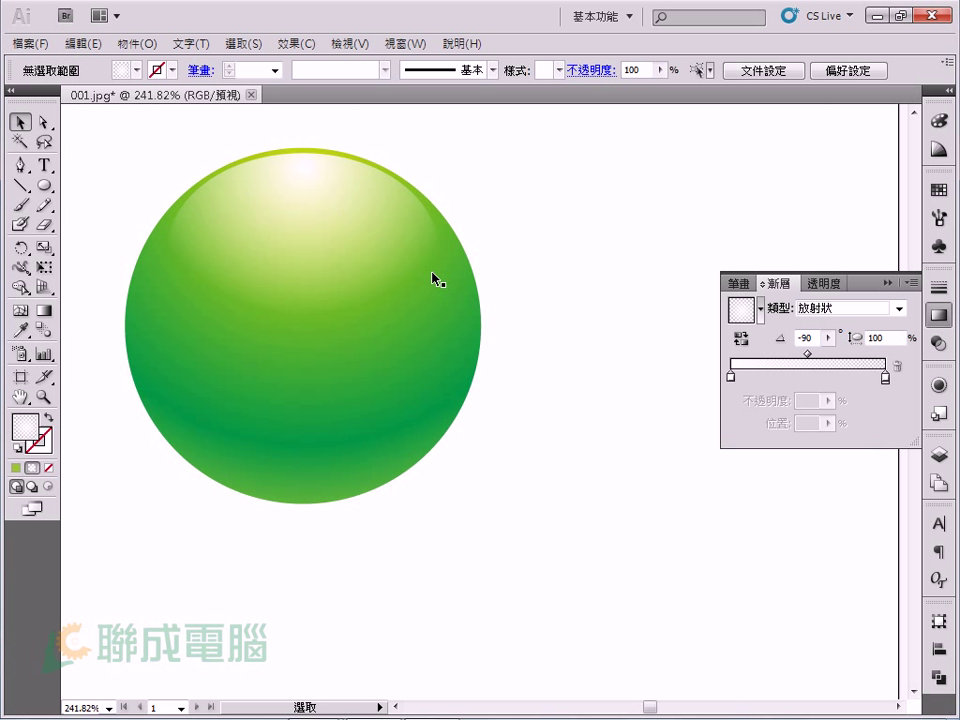
{"action": "left_click", "coordinate": [44, 165]}
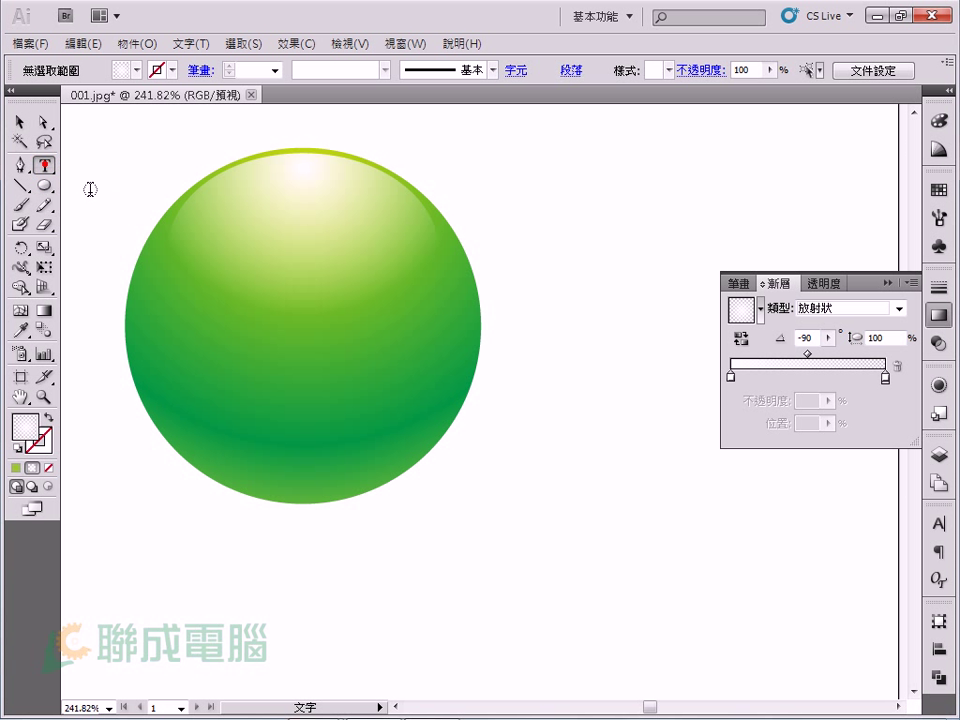
{"action": "left_click", "coordinate": [527, 505]}
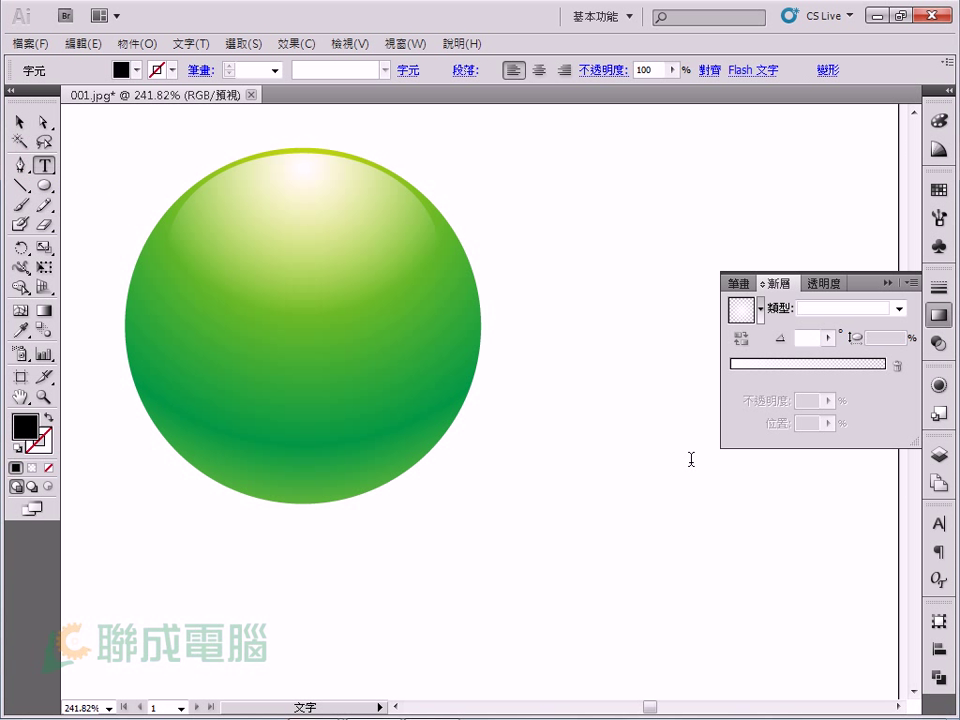
{"action": "type", "text": "8"}
{"action": "key", "text": "Escape"}
{"action": "left_click_drag", "start_coordinate": [557, 520], "coordinate": [657, 622]}
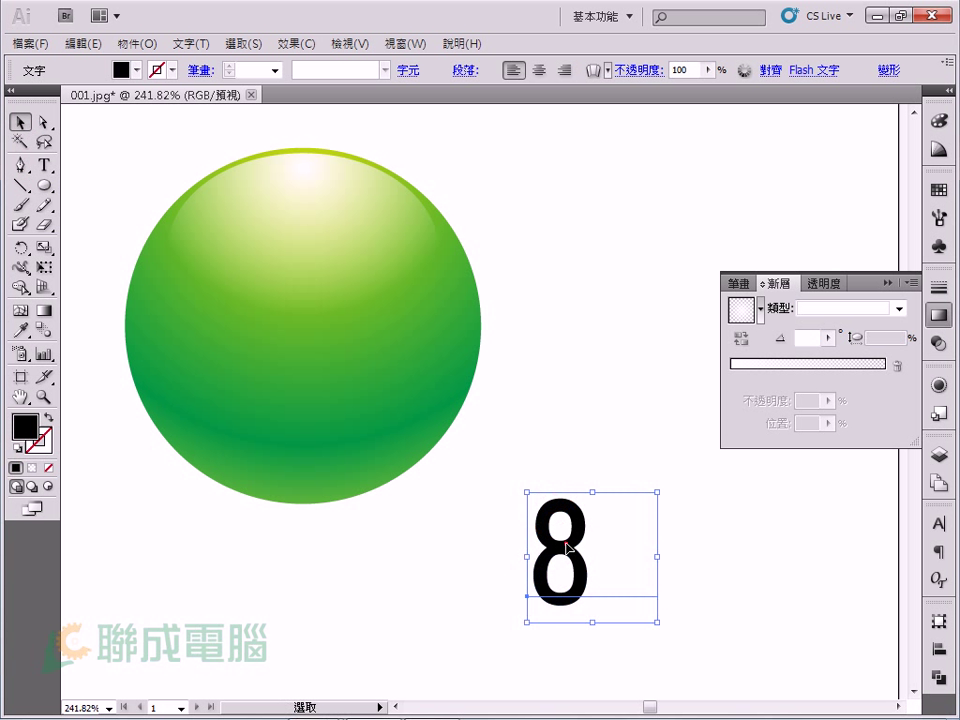
Set the 8 in Arial Black with tracking 0 and scale it larger
{"action": "left_click", "coordinate": [408, 70]}
{"action": "left_click", "coordinate": [420, 91]}
{"action": "left_click_drag", "start_coordinate": [424, 160], "coordinate": [418, 147]}
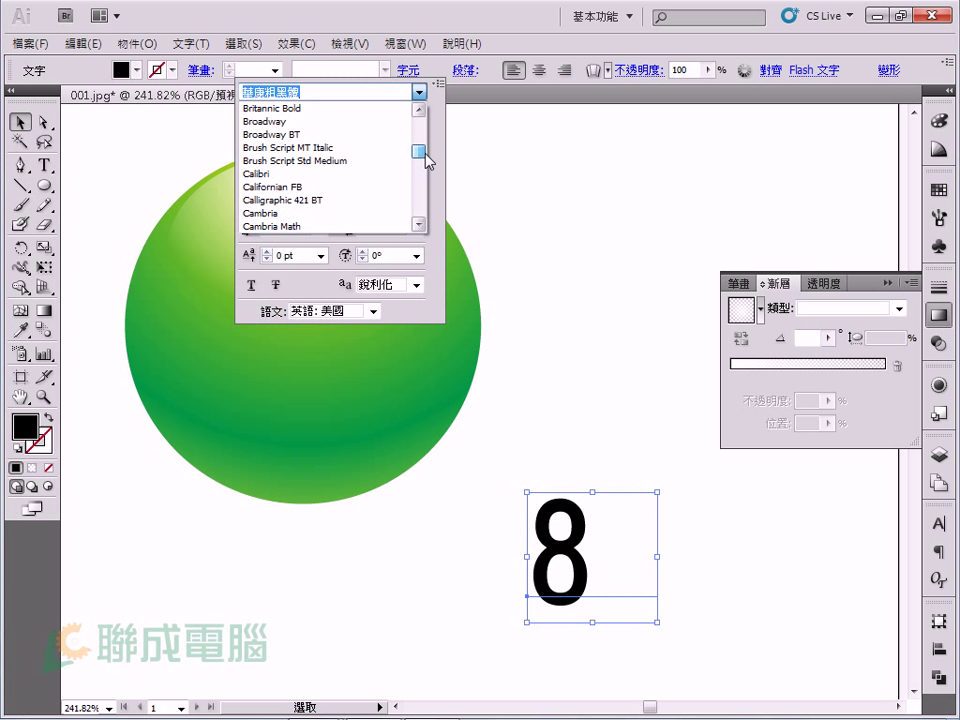
{"action": "left_click", "coordinate": [300, 213]}
{"action": "left_click", "coordinate": [419, 112]}
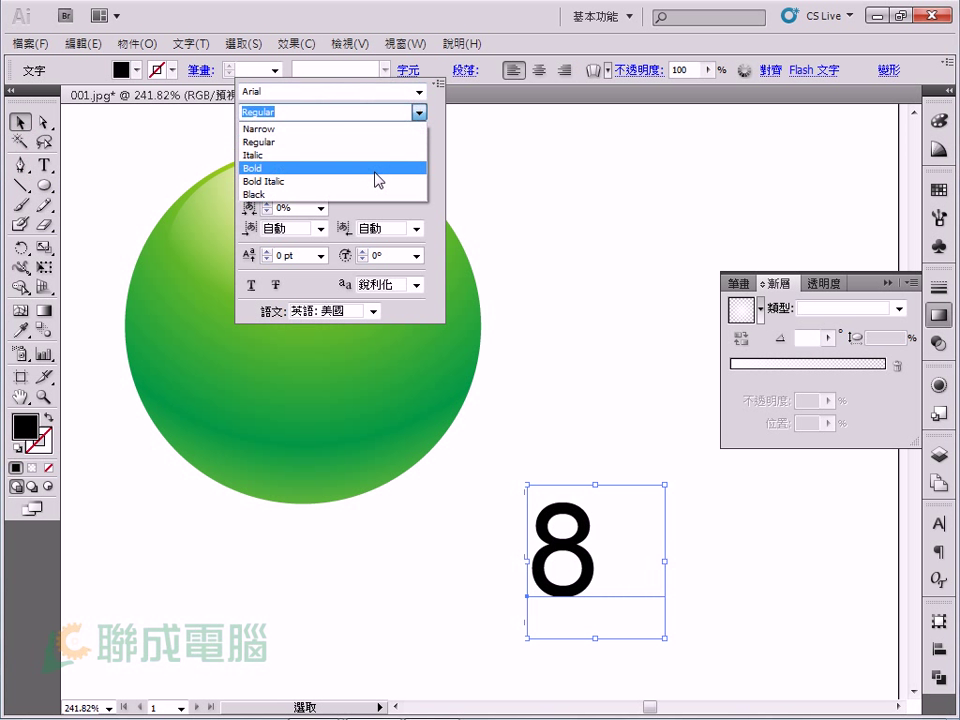
{"action": "left_click", "coordinate": [373, 165]}
{"action": "left_click", "coordinate": [419, 112]}
{"action": "left_click", "coordinate": [368, 197]}
{"action": "left_click", "coordinate": [938, 521]}
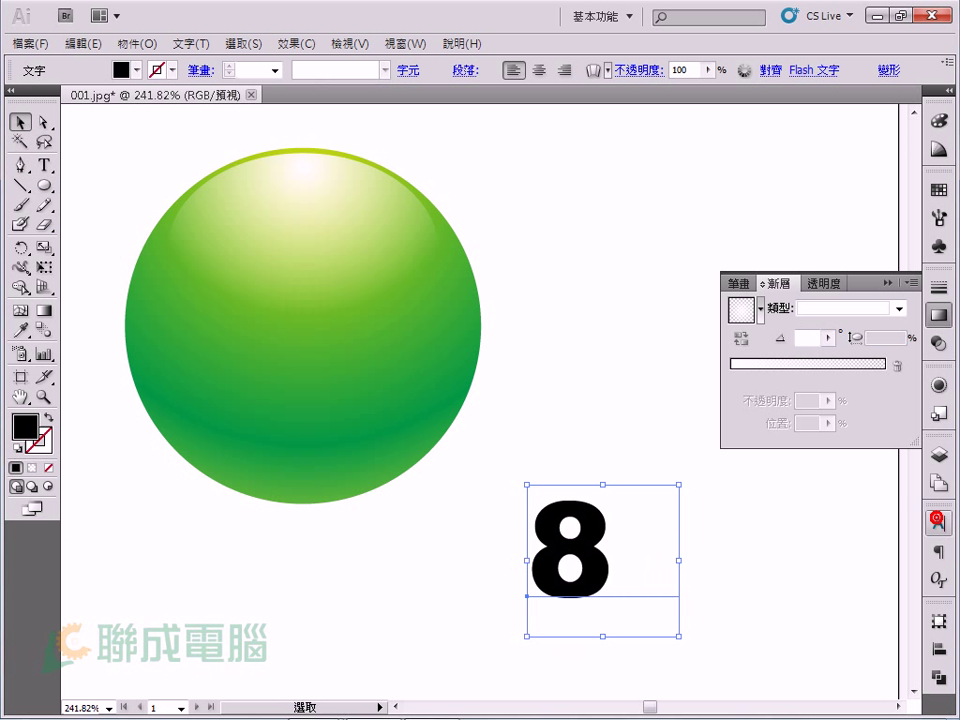
{"action": "left_click", "coordinate": [870, 570]}
{"action": "type", "text": "0"}
{"action": "key", "text": "Return"}
{"action": "mouse_move", "coordinate": [621, 521]}
{"action": "left_mouse_down"}
{"action": "mouse_move", "coordinate": [665, 580]}
{"action": "mouse_move", "coordinate": [633, 581]}
{"action": "left_mouse_up"}
{"action": "left_click", "coordinate": [43, 185]}
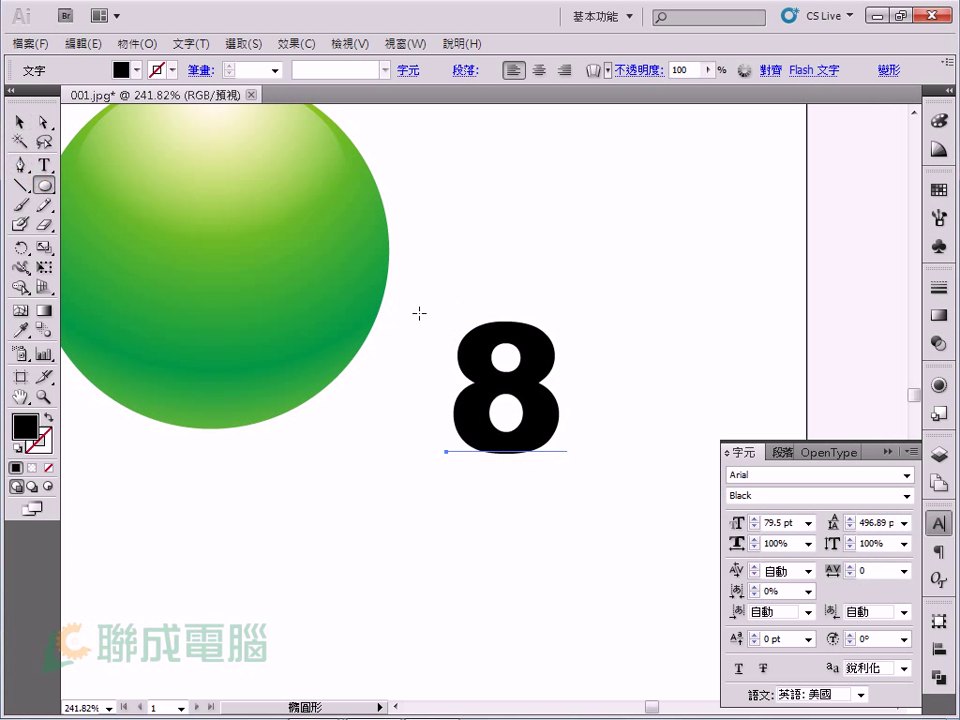
Draw a circle next to the 8 and fill it pale lavender
{"action": "left_click_drag", "start_coordinate": [420, 312], "coordinate": [600, 492]}
{"action": "left_click", "coordinate": [20, 122]}
{"action": "left_click_drag", "start_coordinate": [509, 401], "coordinate": [337, 485]}
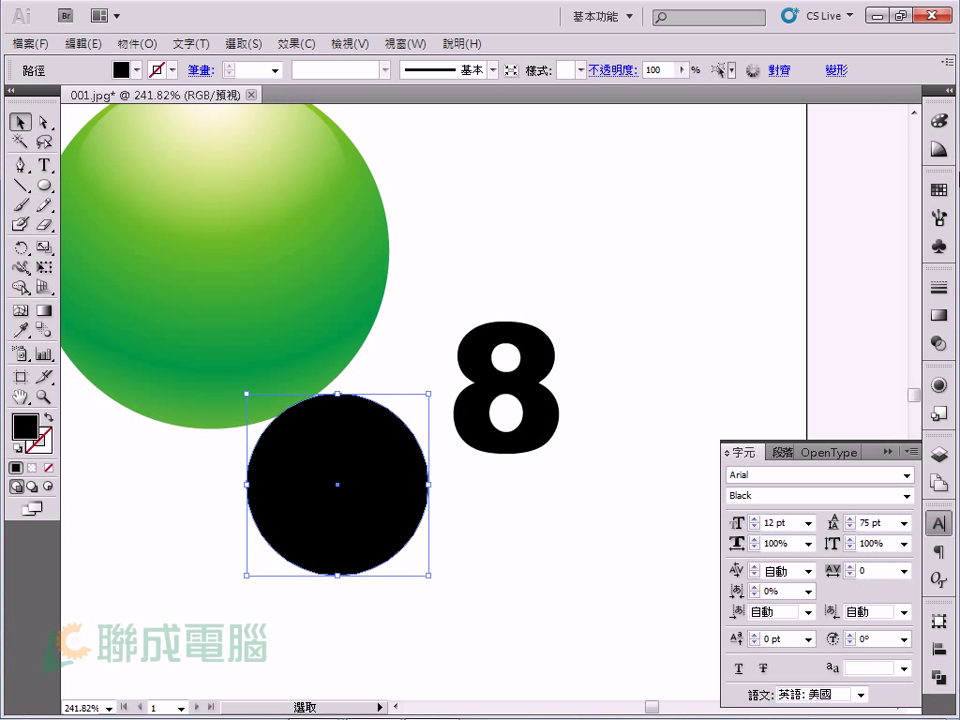
{"action": "left_click", "coordinate": [939, 120]}
{"action": "left_click", "coordinate": [892, 201]}
{"action": "key", "text": "Return"}
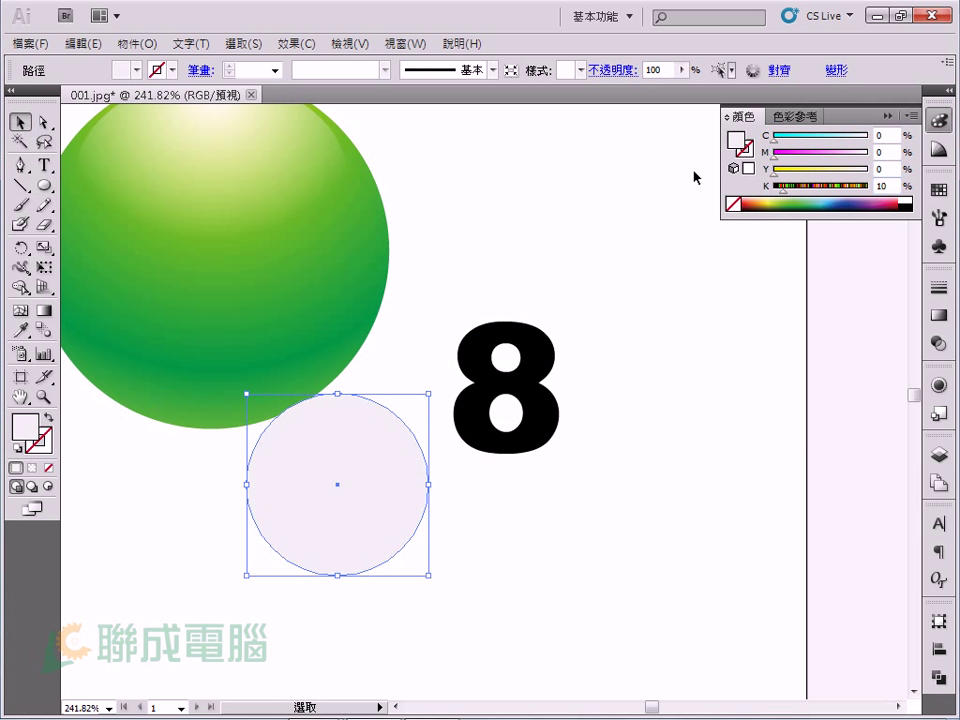
{"action": "left_click", "coordinate": [428, 403]}
Change the 8's fill to dark grey, K 85
{"action": "left_click", "coordinate": [533, 372]}
{"action": "left_click", "coordinate": [900, 203]}
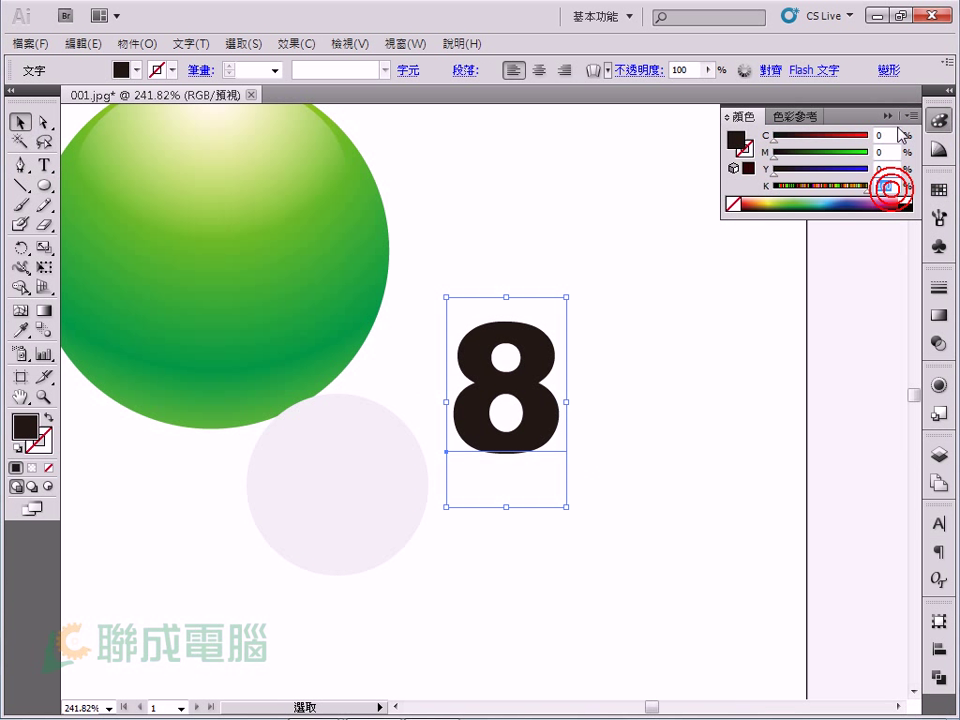
{"action": "left_click_drag", "start_coordinate": [868, 190], "coordinate": [854, 190]}
{"action": "left_click", "coordinate": [760, 335]}
Put the pale disc behind the 8 and centre them horizontally and vertically
{"action": "left_click_drag", "start_coordinate": [480, 441], "coordinate": [522, 422]}
{"action": "left_click_drag", "start_coordinate": [529, 467], "coordinate": [504, 618]}
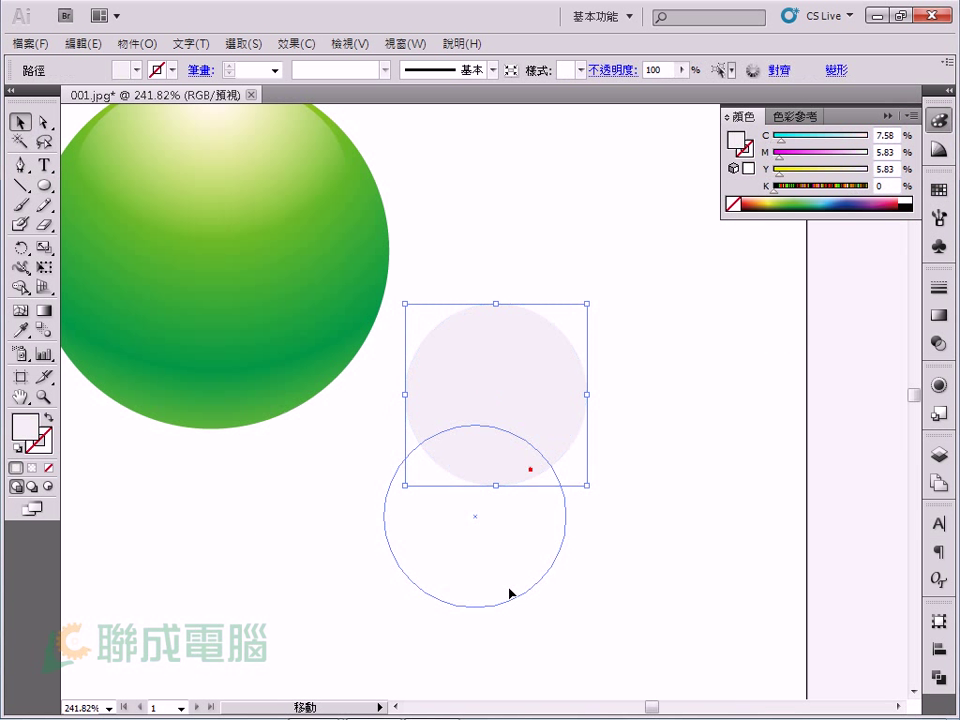
{"action": "left_click", "coordinate": [505, 380]}
{"action": "left_click", "coordinate": [137, 44]}
{"action": "left_click", "coordinate": [470, 64]}
{"action": "left_click", "coordinate": [551, 182]}
{"action": "key", "text": "ctrl+a"}
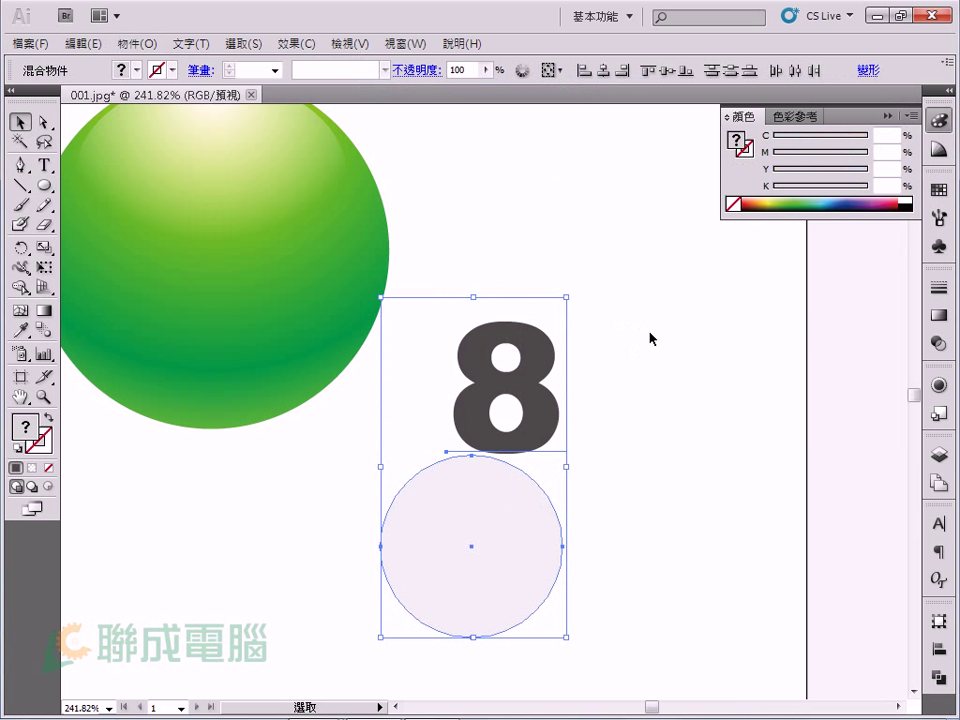
{"action": "left_click", "coordinate": [601, 78]}
{"action": "left_click", "coordinate": [666, 70]}
{"action": "left_click", "coordinate": [684, 326]}
{"action": "left_click", "coordinate": [503, 519]}
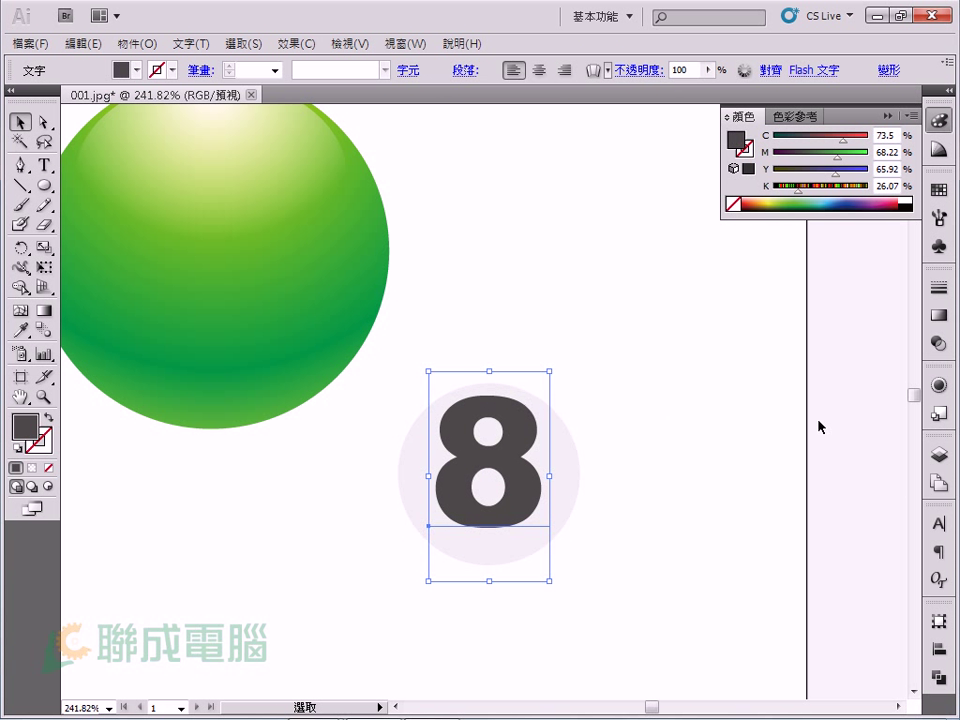
Move the 8 disc onto the green sphere's centre
{"action": "left_click", "coordinate": [820, 427]}
{"action": "left_click_drag", "start_coordinate": [604, 437], "coordinate": [696, 452]}
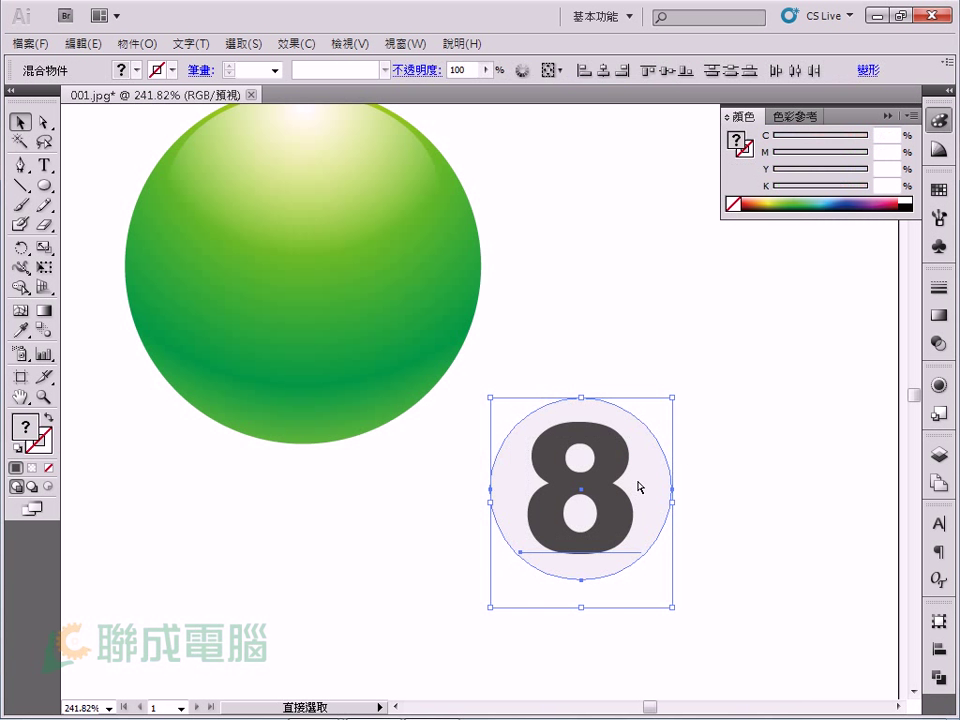
{"action": "mouse_move", "coordinate": [591, 445]}
{"action": "left_mouse_down"}
{"action": "mouse_move", "coordinate": [655, 517]}
{"action": "mouse_move", "coordinate": [384, 310]}
{"action": "left_mouse_up"}
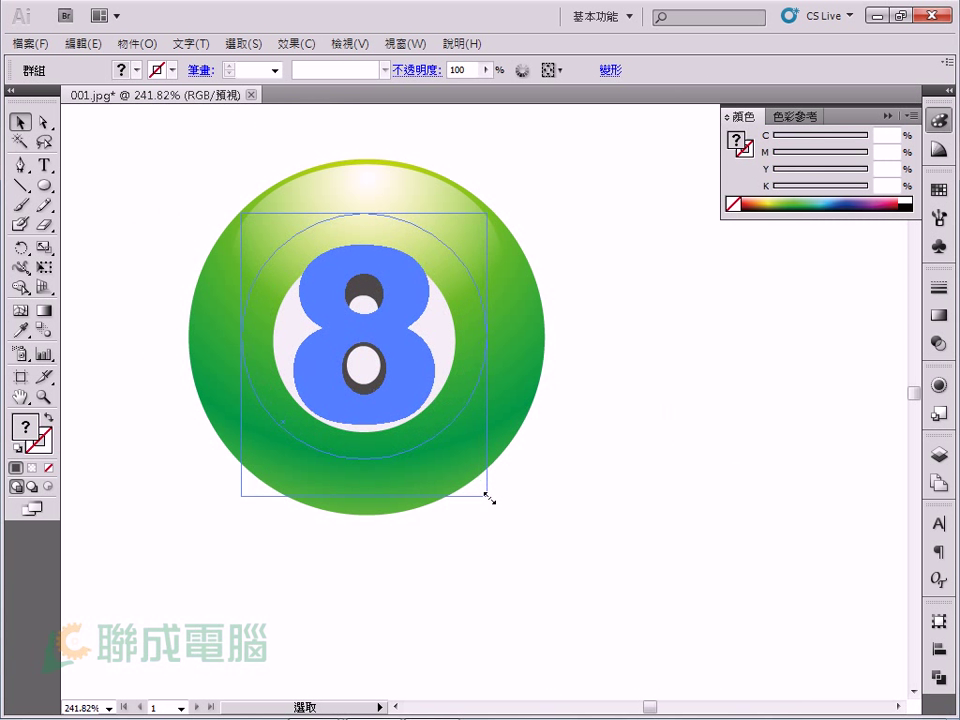
Enlarge the 8 disc to fill the sphere's face and bring the glossy highlight to front
{"action": "mouse_move", "coordinate": [455, 459]}
{"action": "left_mouse_down"}
{"action": "mouse_move", "coordinate": [488, 496]}
{"action": "mouse_move", "coordinate": [476, 484]}
{"action": "left_mouse_up"}
{"action": "left_click", "coordinate": [431, 397]}
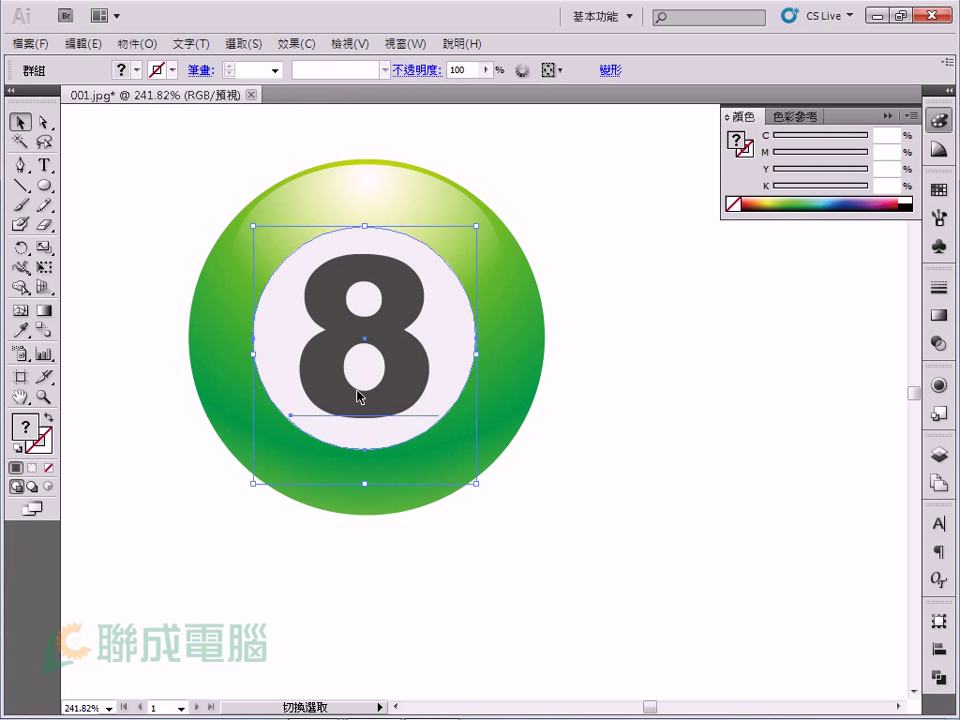
{"action": "left_click", "coordinate": [648, 395]}
{"action": "left_click", "coordinate": [430, 230]}
{"action": "left_click", "coordinate": [385, 196]}
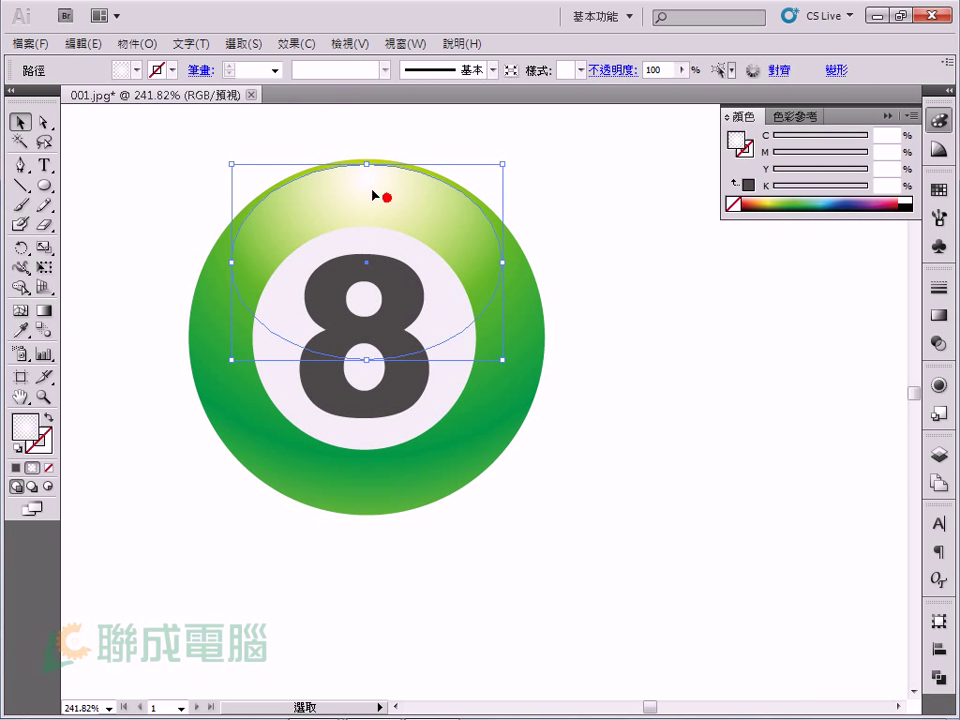
{"action": "left_click", "coordinate": [140, 43]}
{"action": "left_click", "coordinate": [416, 90]}
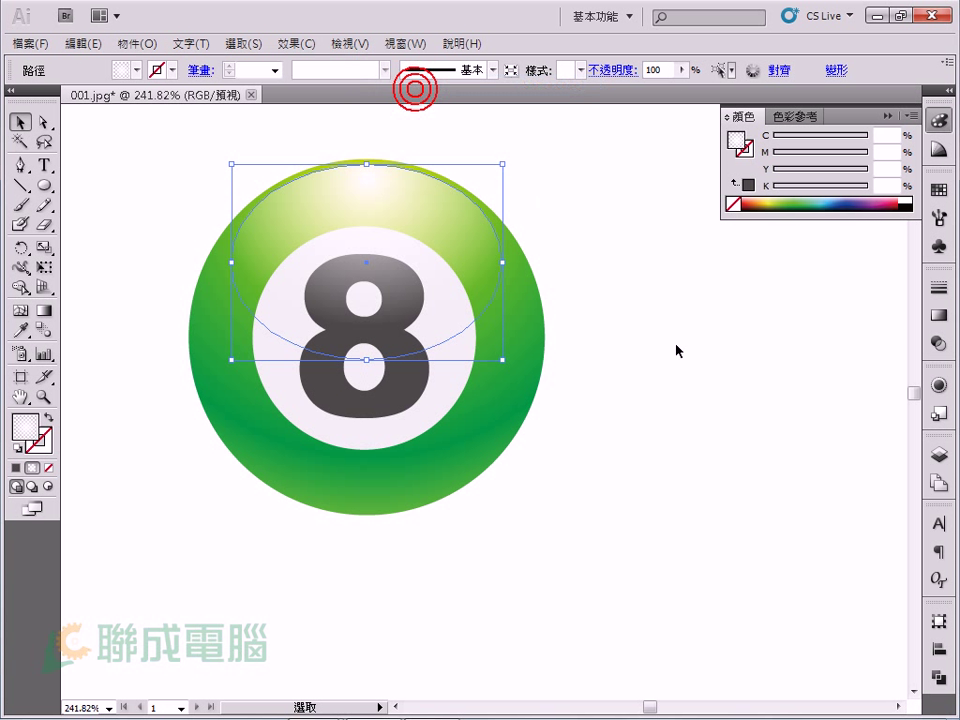
{"action": "left_click", "coordinate": [675, 345]}
{"action": "left_click", "coordinate": [765, 407]}
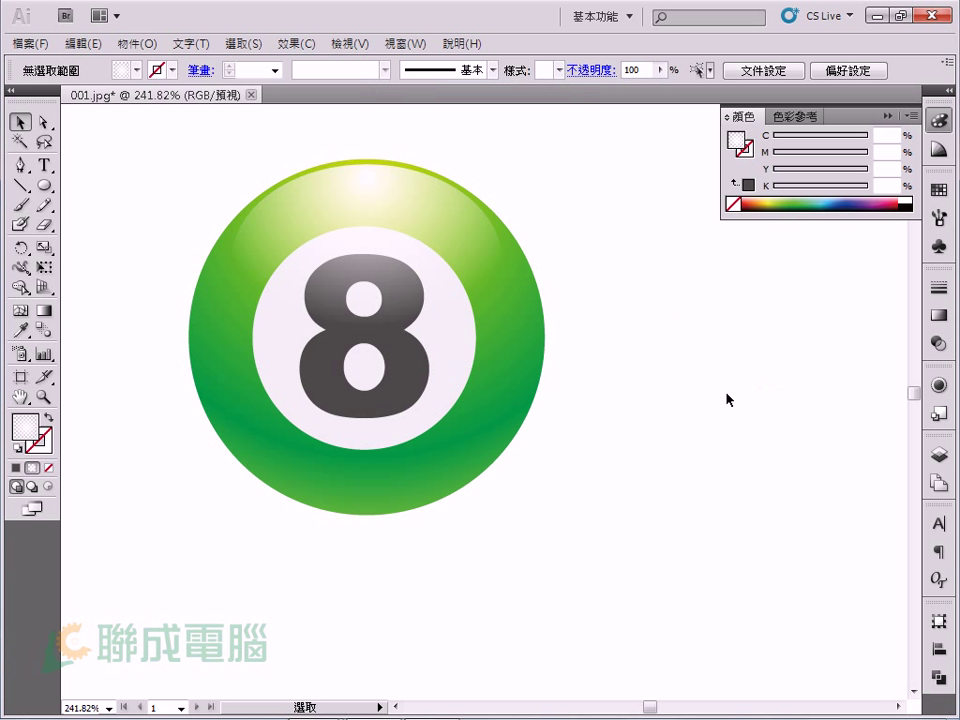
{"action": "key", "text": "ctrl+minus"}
{"action": "key", "text": "ctrl+minus"}
Drag the highlight gradient's end point further down over the 8, then zoom back out
{"action": "left_click", "coordinate": [727, 399]}
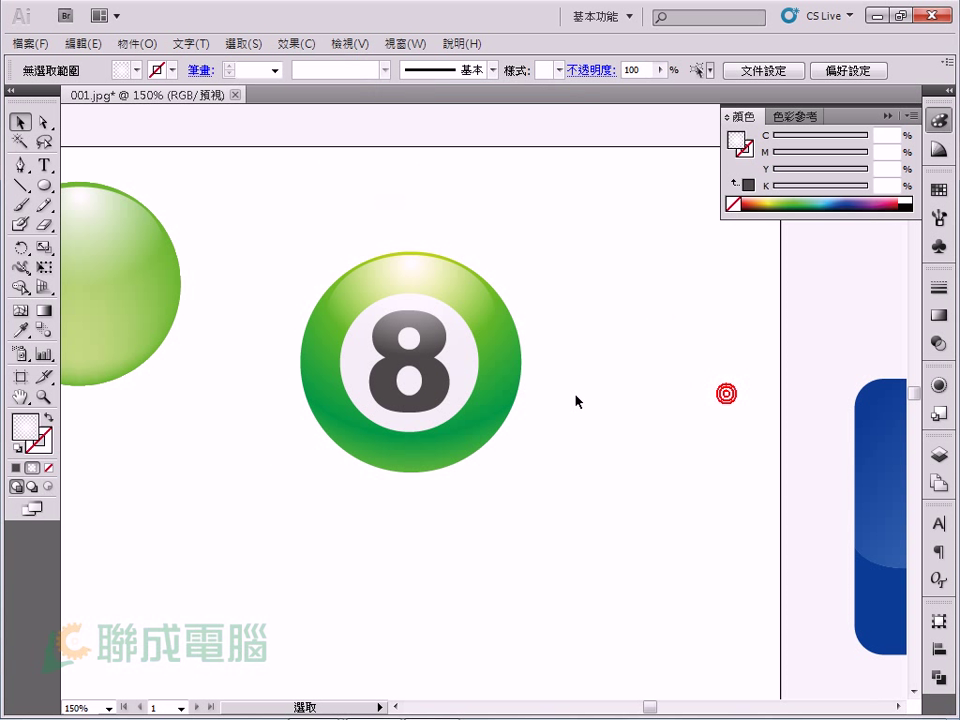
{"action": "key", "text": "ctrl+space"}
{"action": "left_click_drag", "start_coordinate": [242, 221], "coordinate": [586, 495]}
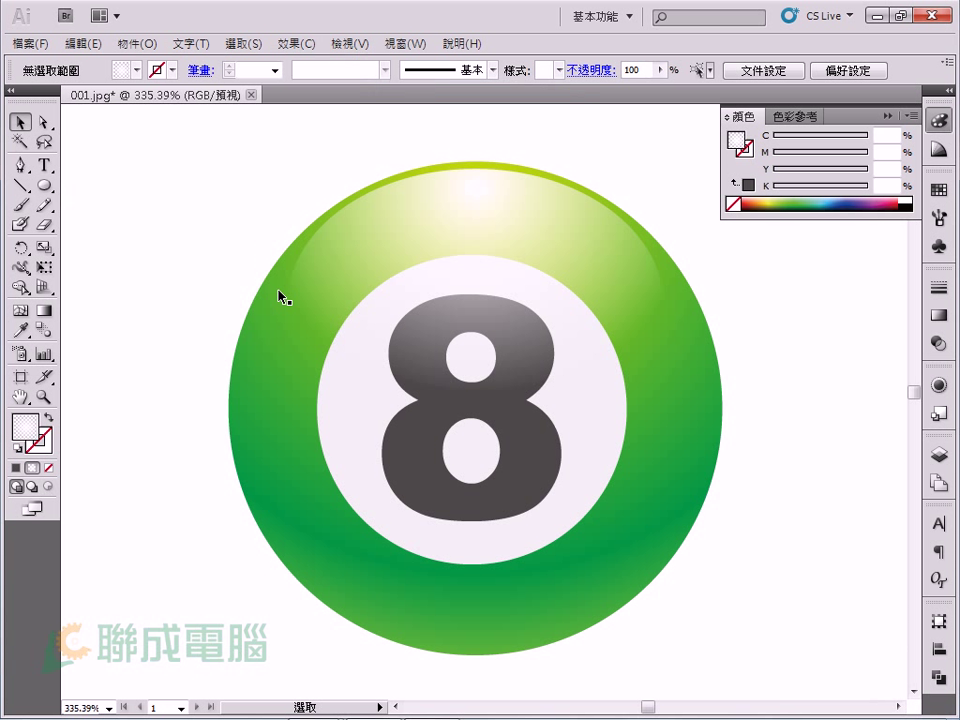
{"action": "left_click_drag", "start_coordinate": [793, 300], "coordinate": [654, 292]}
{"action": "left_click", "coordinate": [358, 228]}
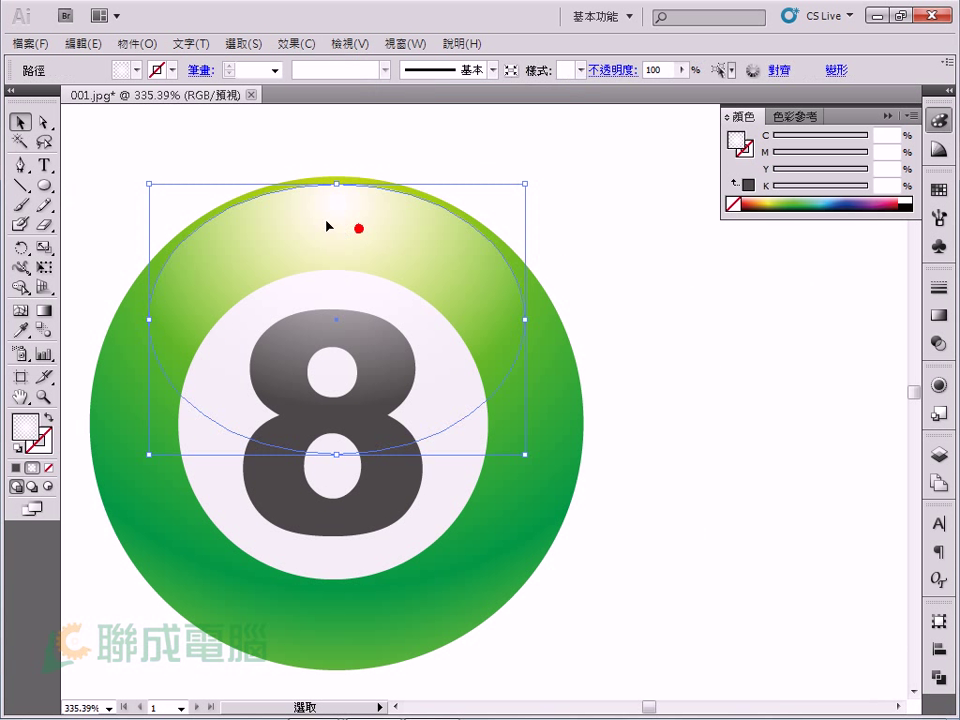
{"action": "left_click", "coordinate": [43, 313]}
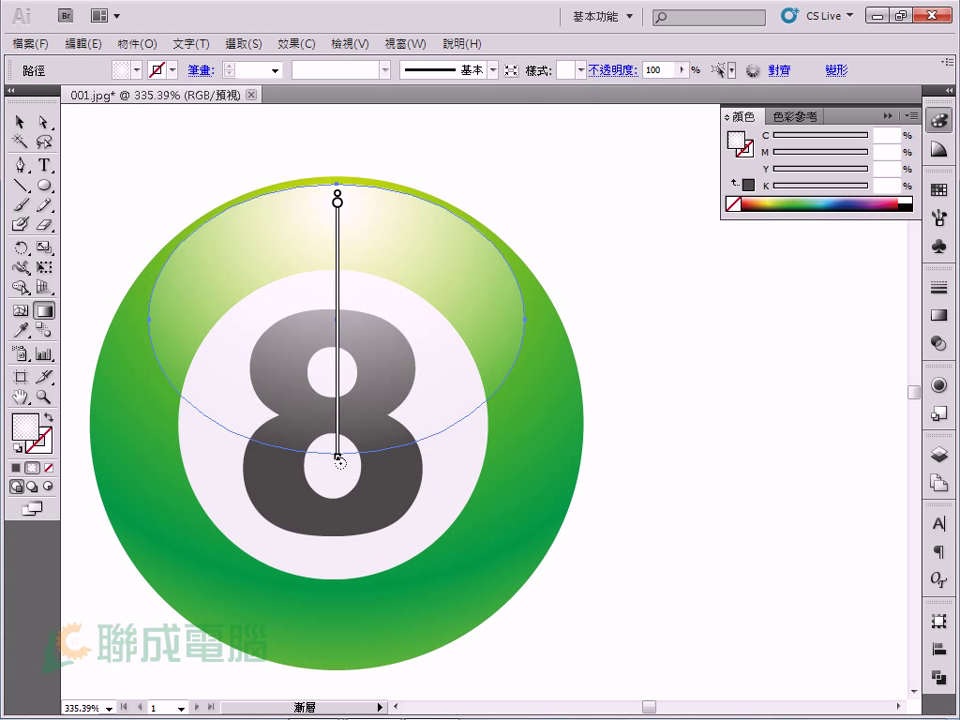
{"action": "left_click_drag", "start_coordinate": [338, 466], "coordinate": [338, 490]}
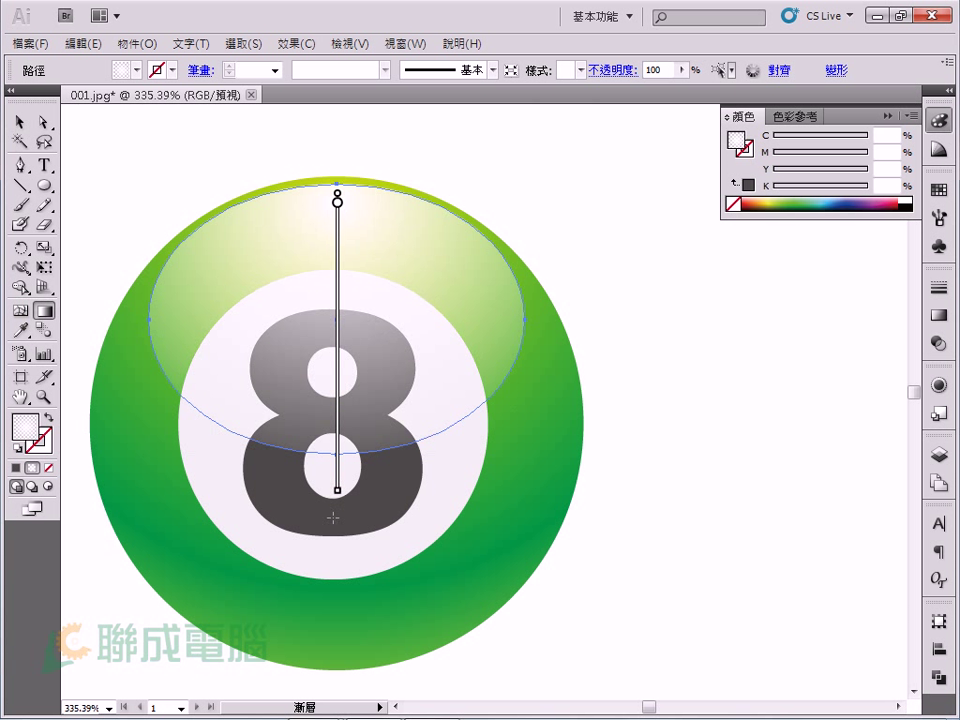
{"action": "left_click", "coordinate": [20, 121]}
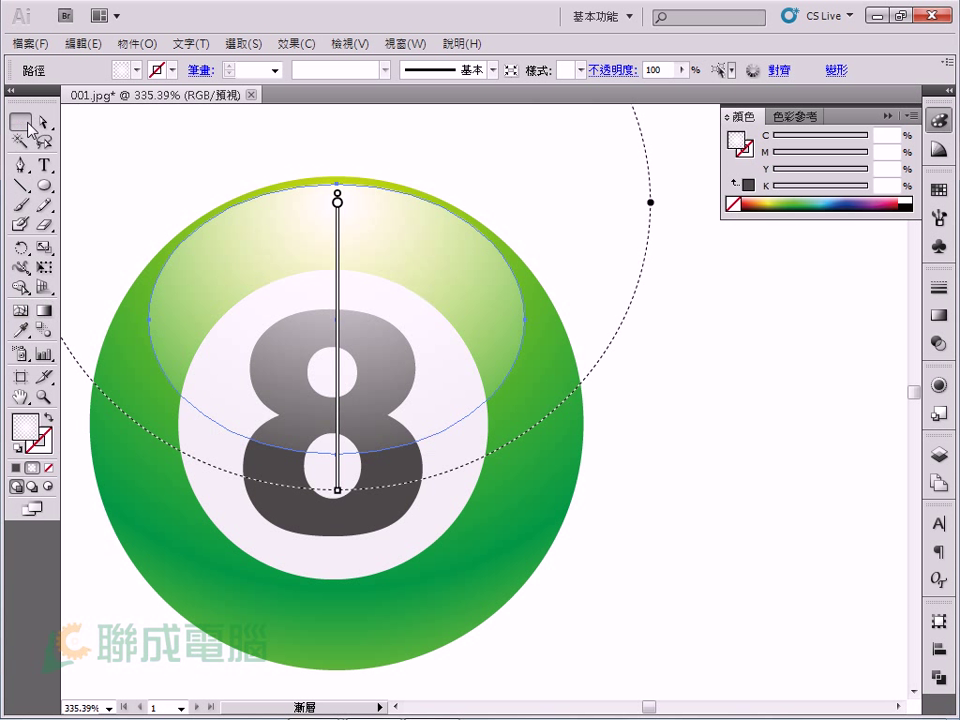
{"action": "left_click", "coordinate": [835, 444]}
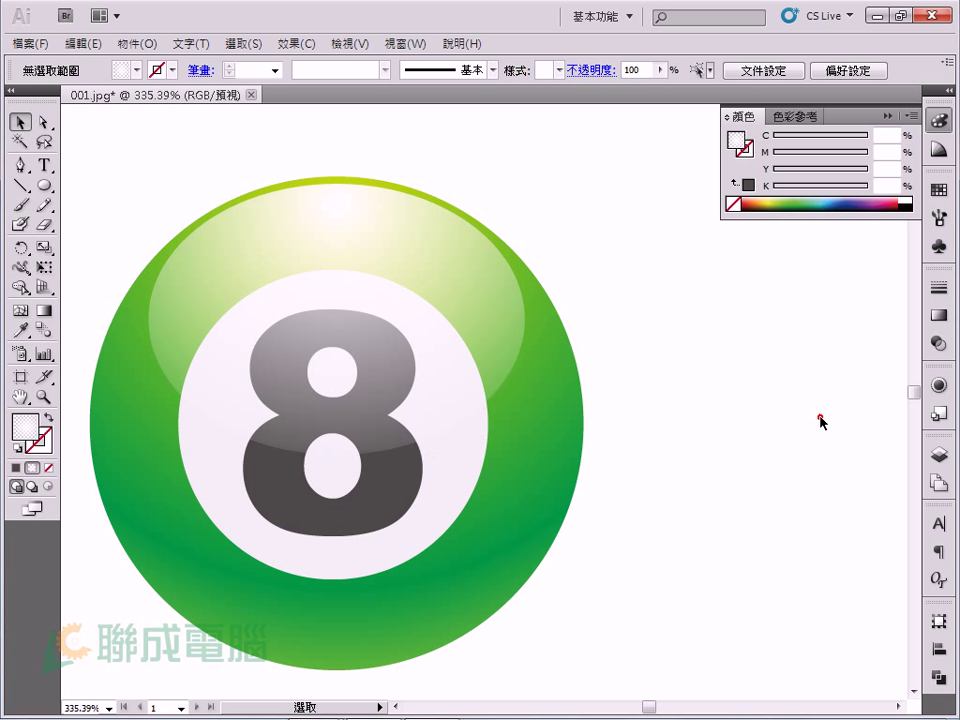
{"action": "key", "text": "ctrl+minus"}
{"action": "key", "text": "ctrl+minus"}
{"action": "key", "text": "ctrl+minus"}
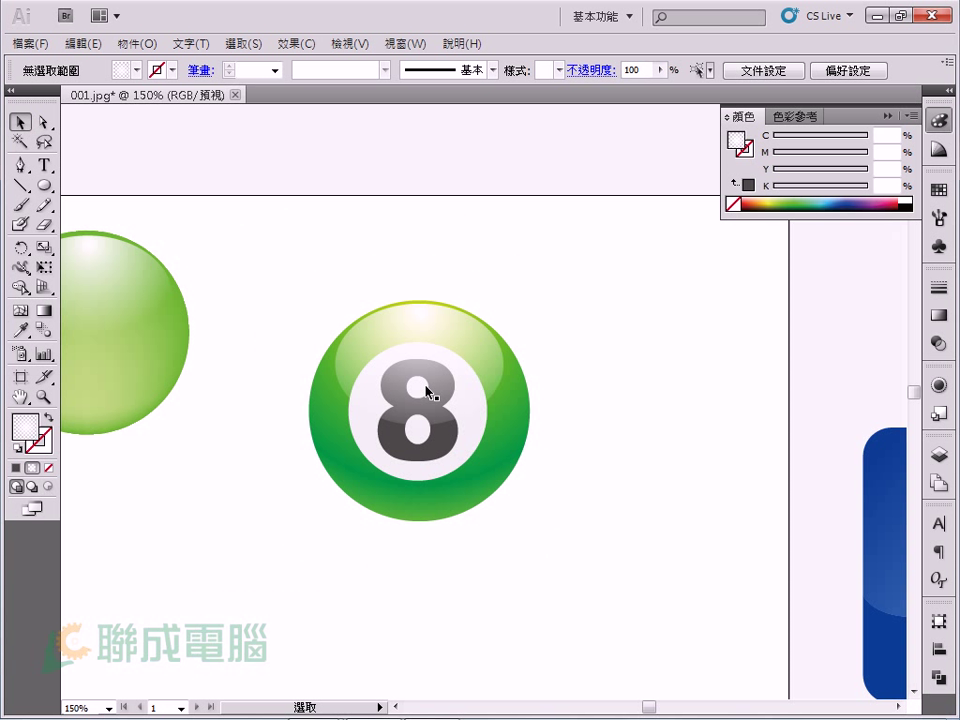
{"action": "left_click_drag", "start_coordinate": [606, 477], "coordinate": [536, 440]}
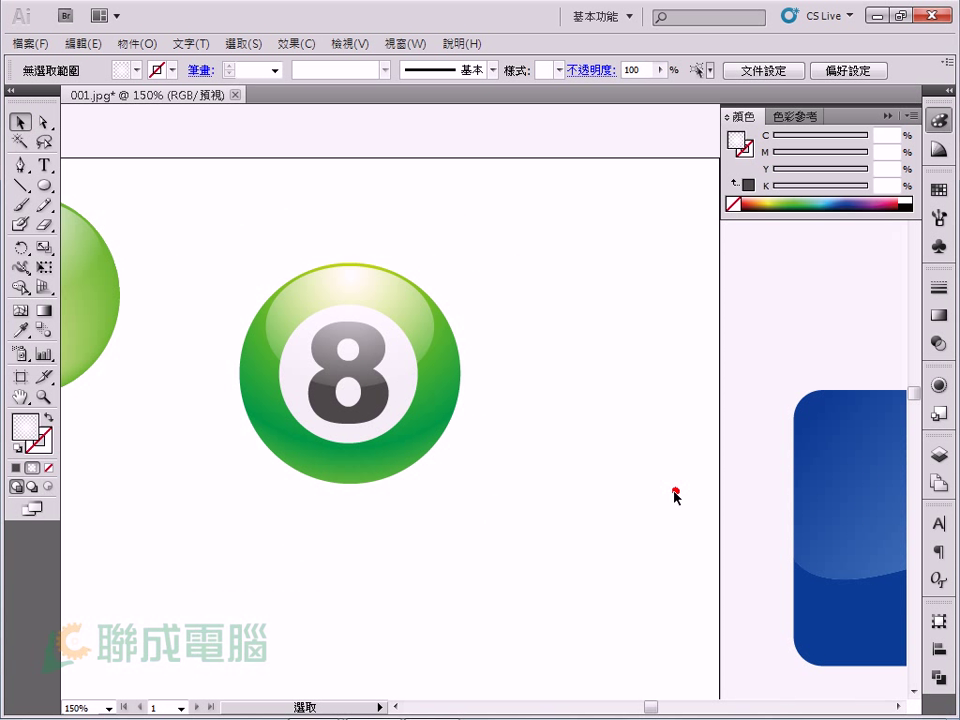
{"action": "key", "text": "ctrl+minus"}
{"action": "key", "text": "ctrl+minus"}
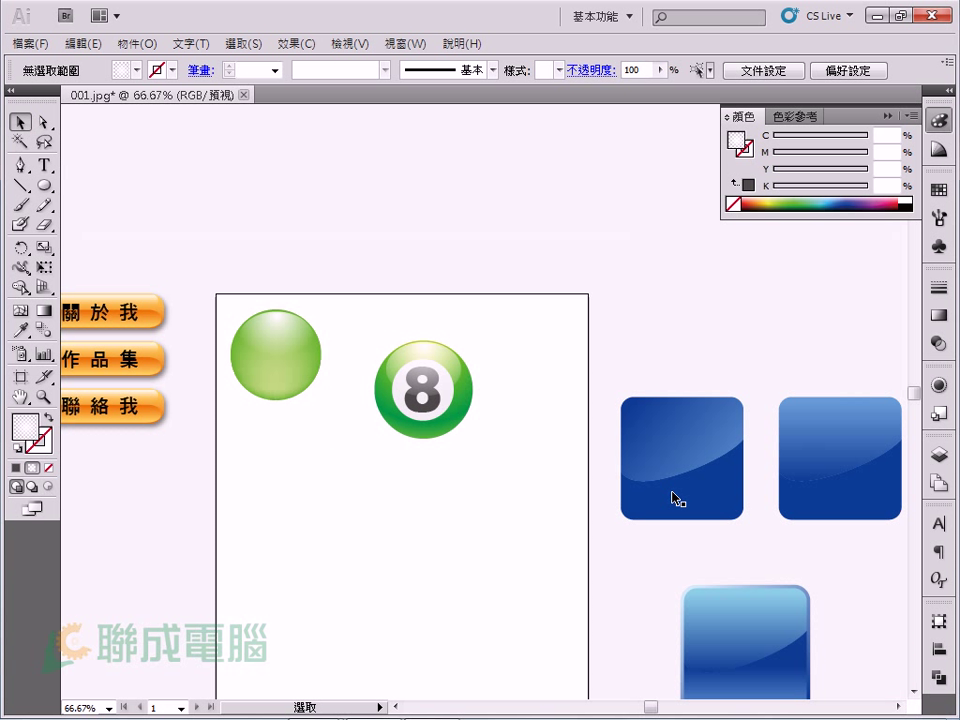